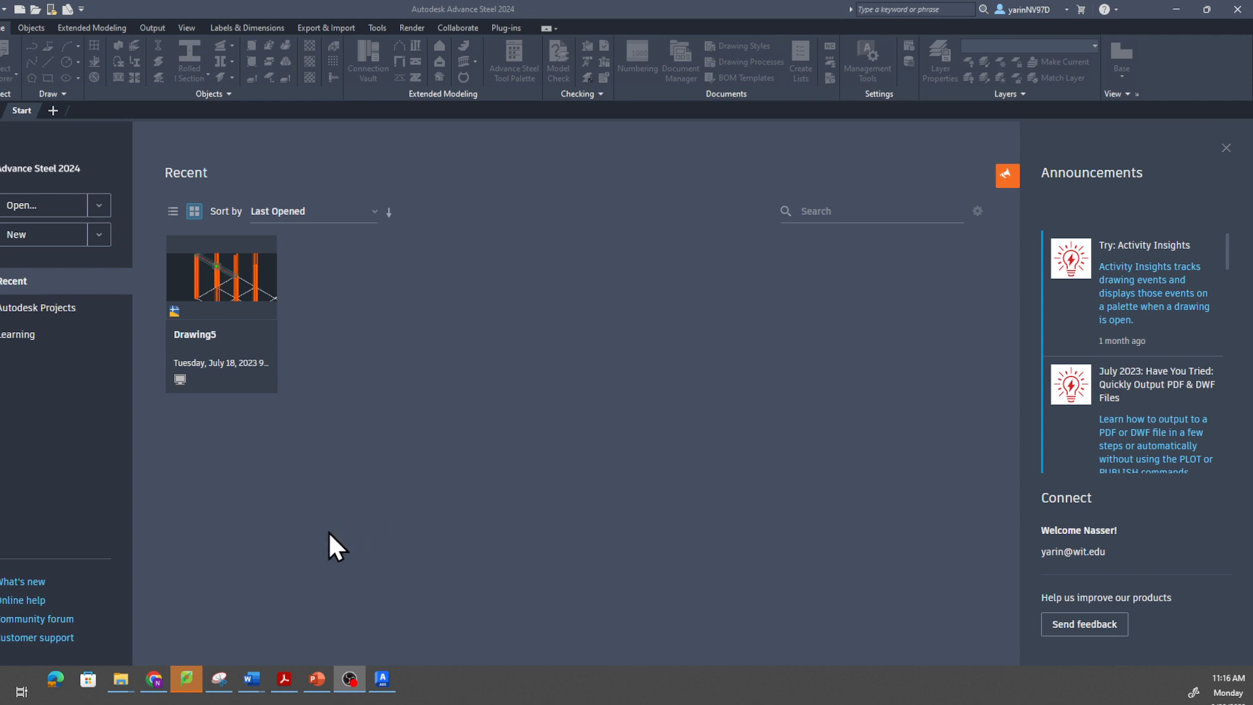
# - Switch to Chrome, open the Autodesk Education & Student Access page and sign in to the Autodesk account
pyautogui.click(155, 679)
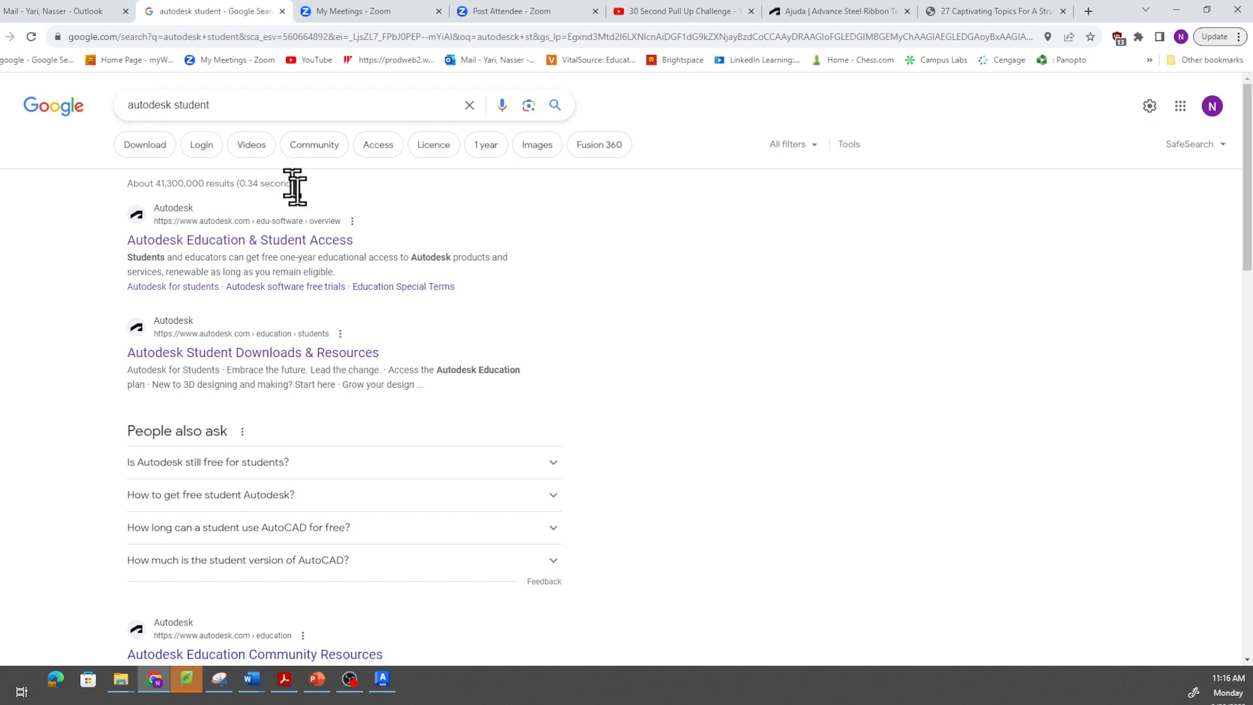
pyautogui.click(293, 241)
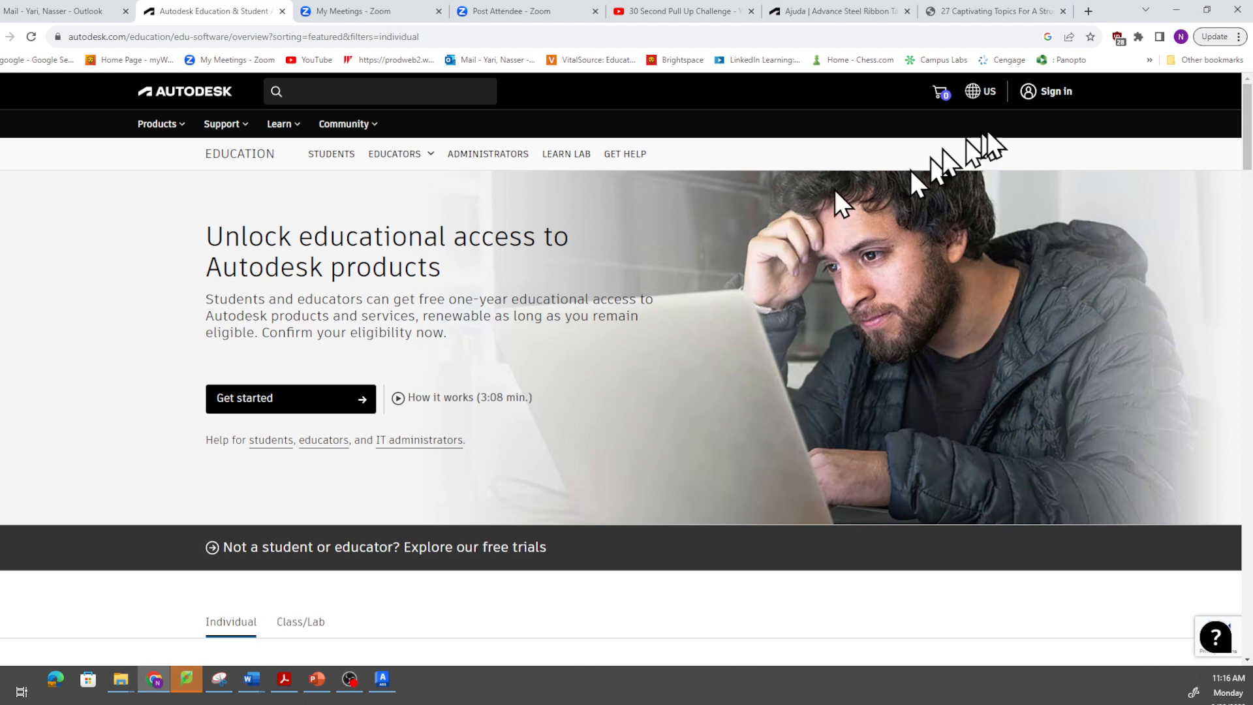
pyautogui.click(1052, 106)
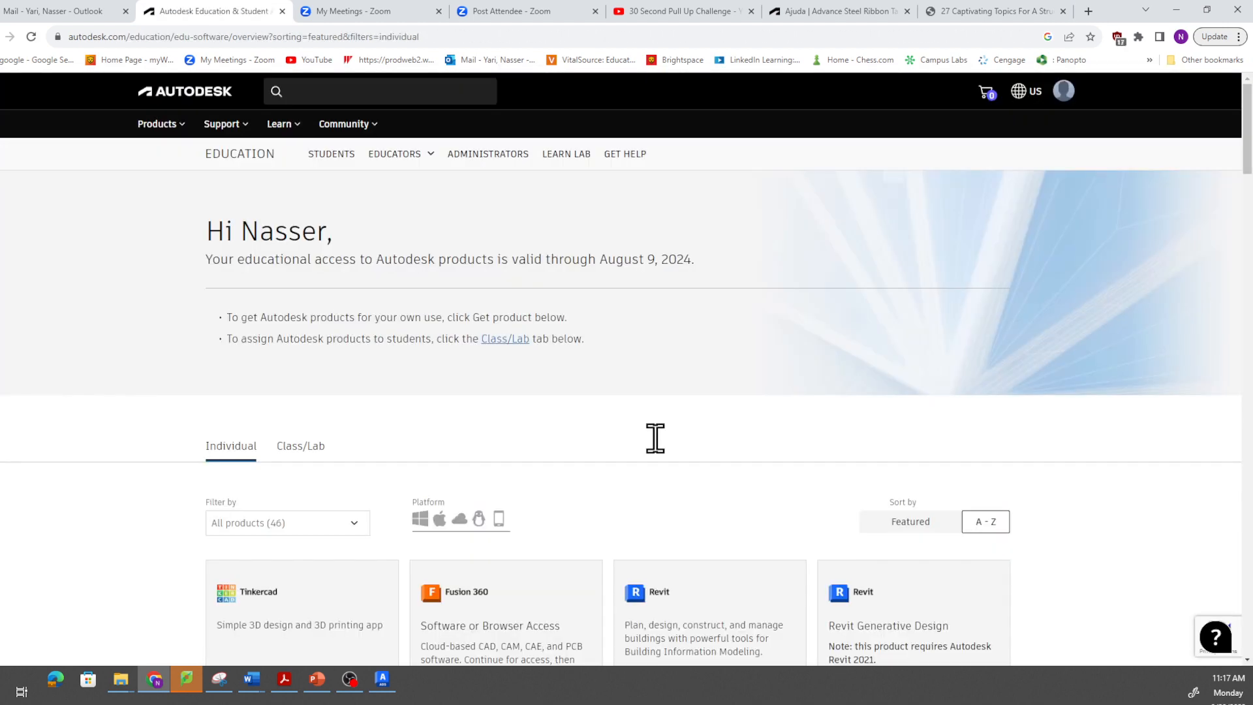
# - Look through the individual educational product list for Advance Steel
pyautogui.scroll(-2, 655, 438)
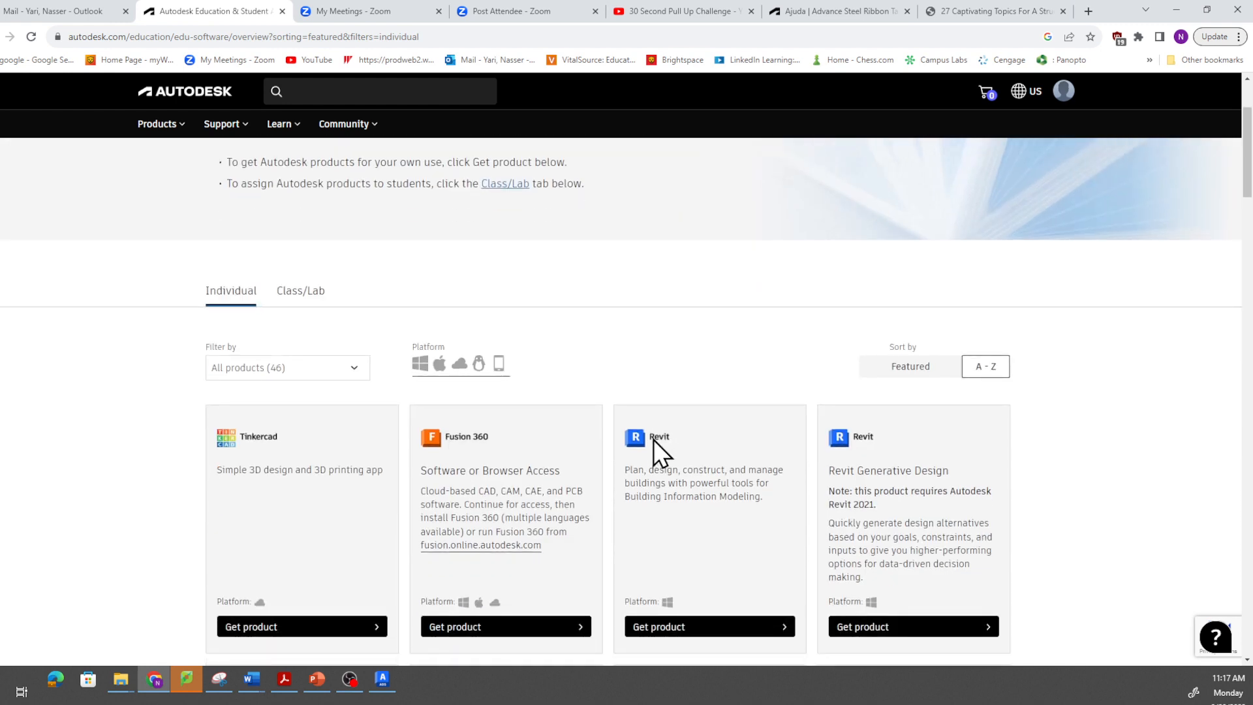
pyautogui.scroll(-2, 653, 440)
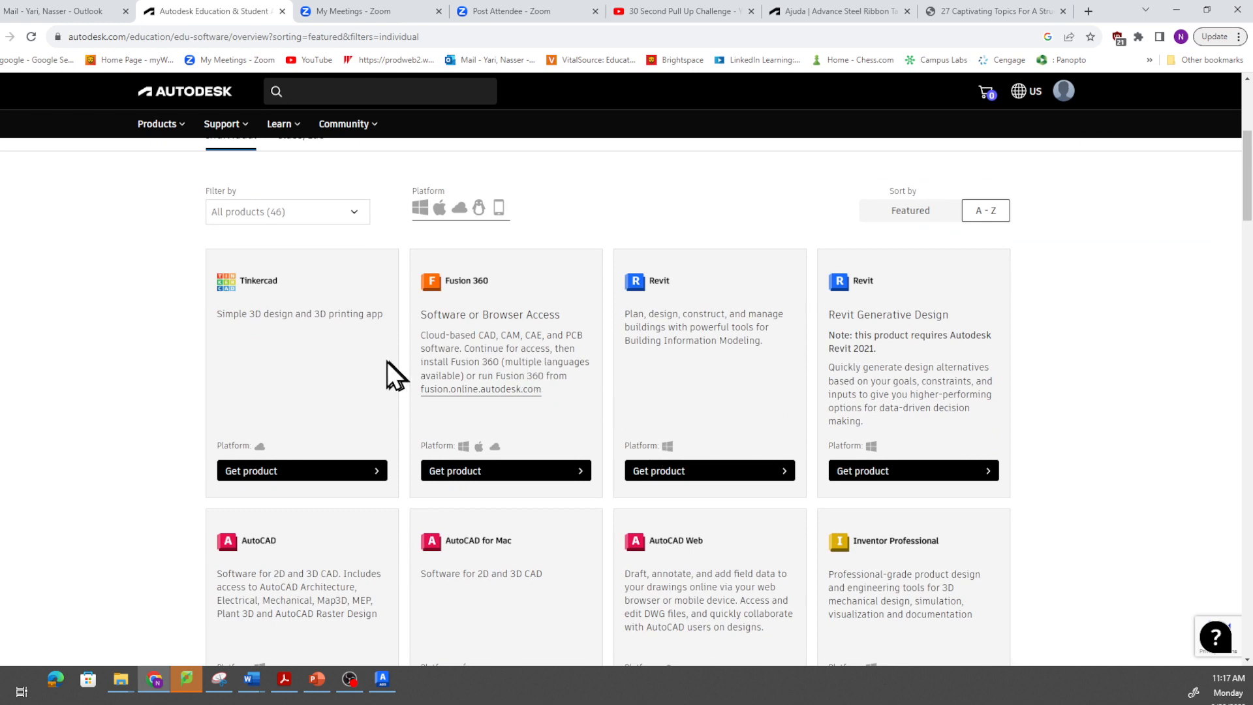
pyautogui.scroll(-2, 546, 342)
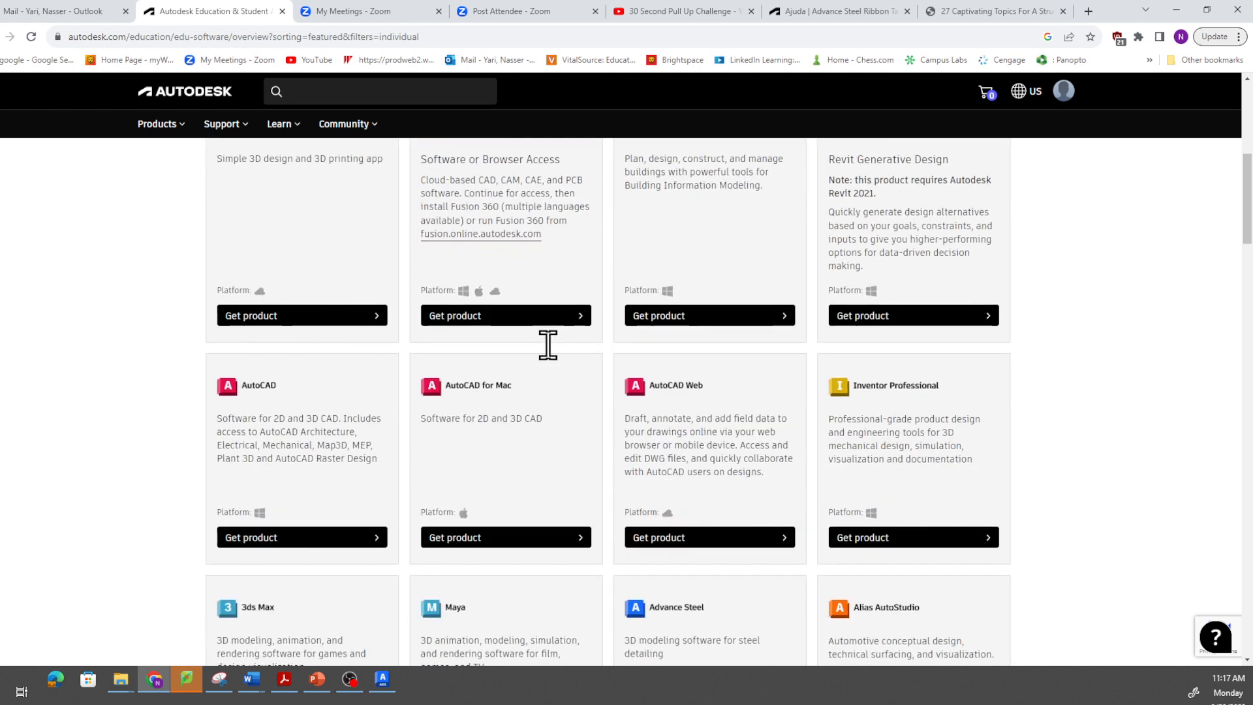
pyautogui.scroll(-2, 477, 460)
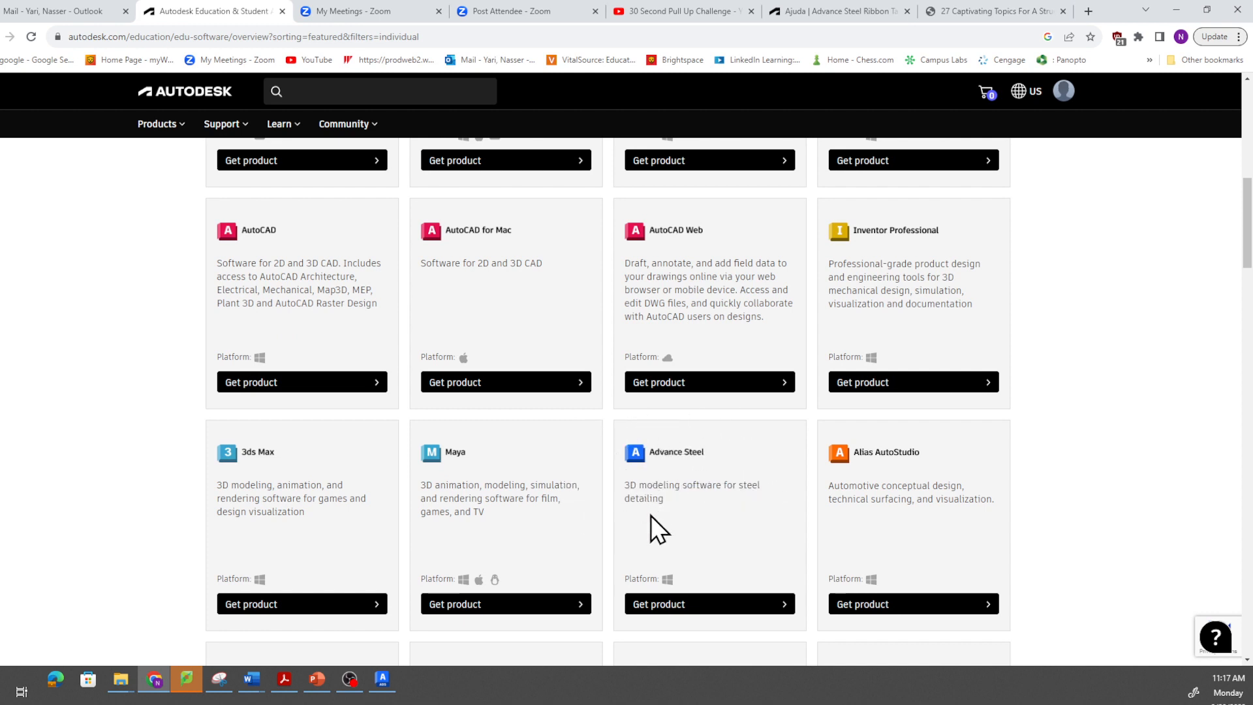
# - Switch to Advance Steel, create a new drawing and move the floating Modify tool palette slightly
pyautogui.click(385, 680)
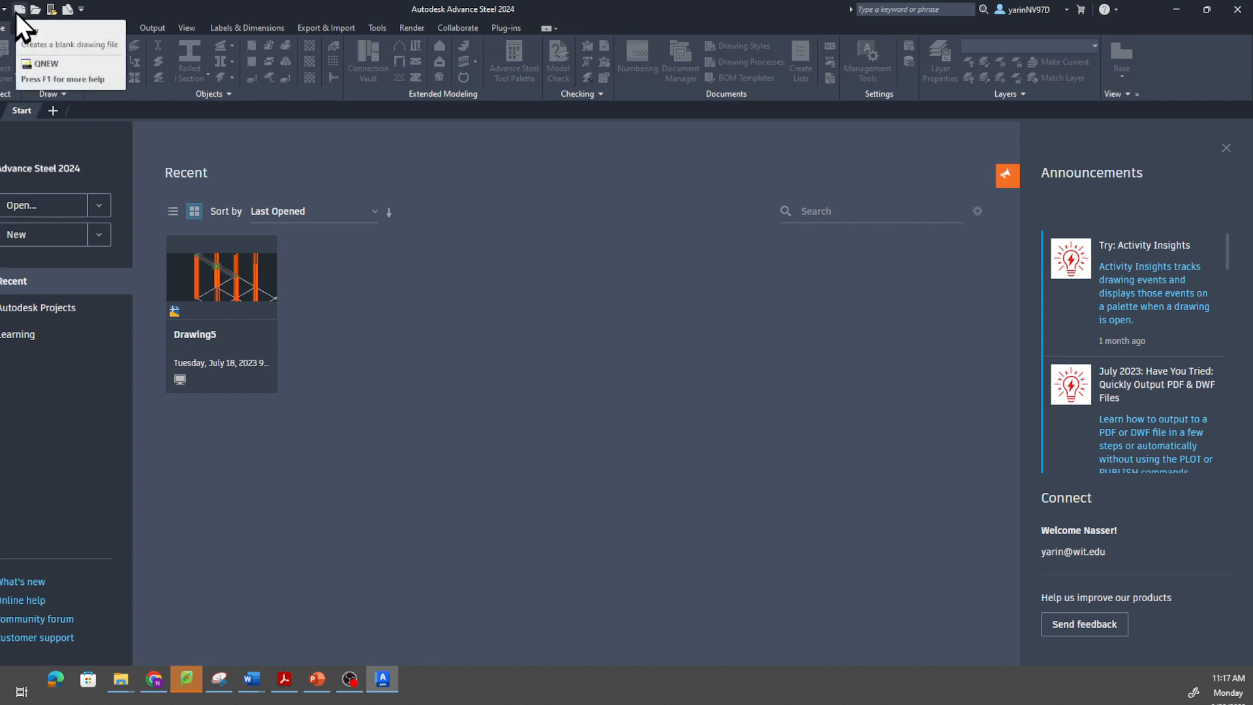
pyautogui.click(11, 238)
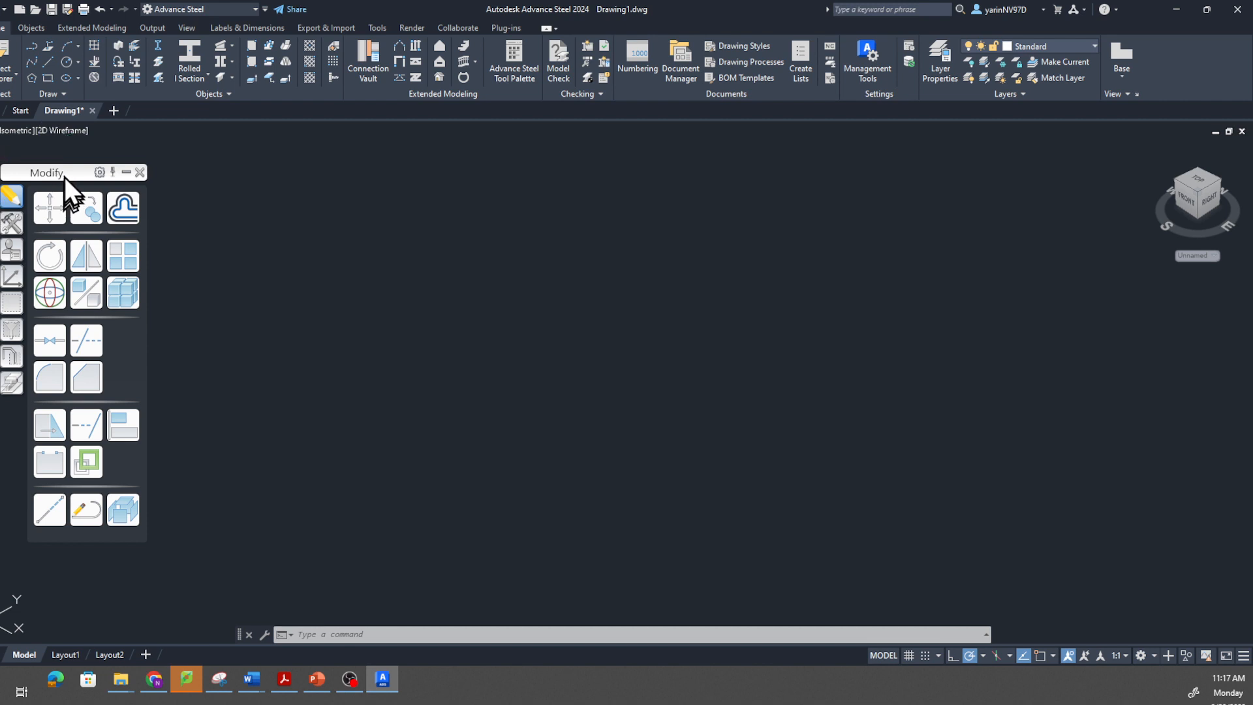
pyautogui.moveTo(64, 178)
pyautogui.mouseDown()
pyautogui.moveTo(239, 202)
pyautogui.moveTo(658, 198)
pyautogui.moveTo(53, 171)
pyautogui.mouseUp()
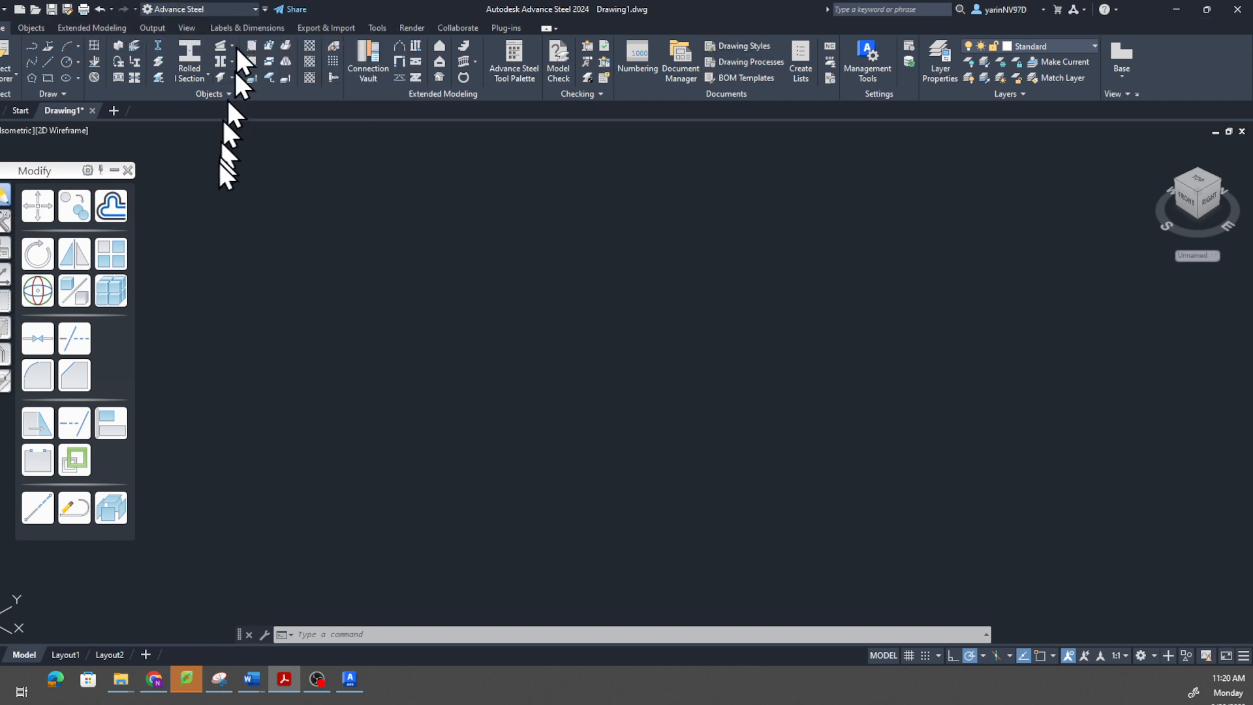
pyautogui.rightClick(190, 61)
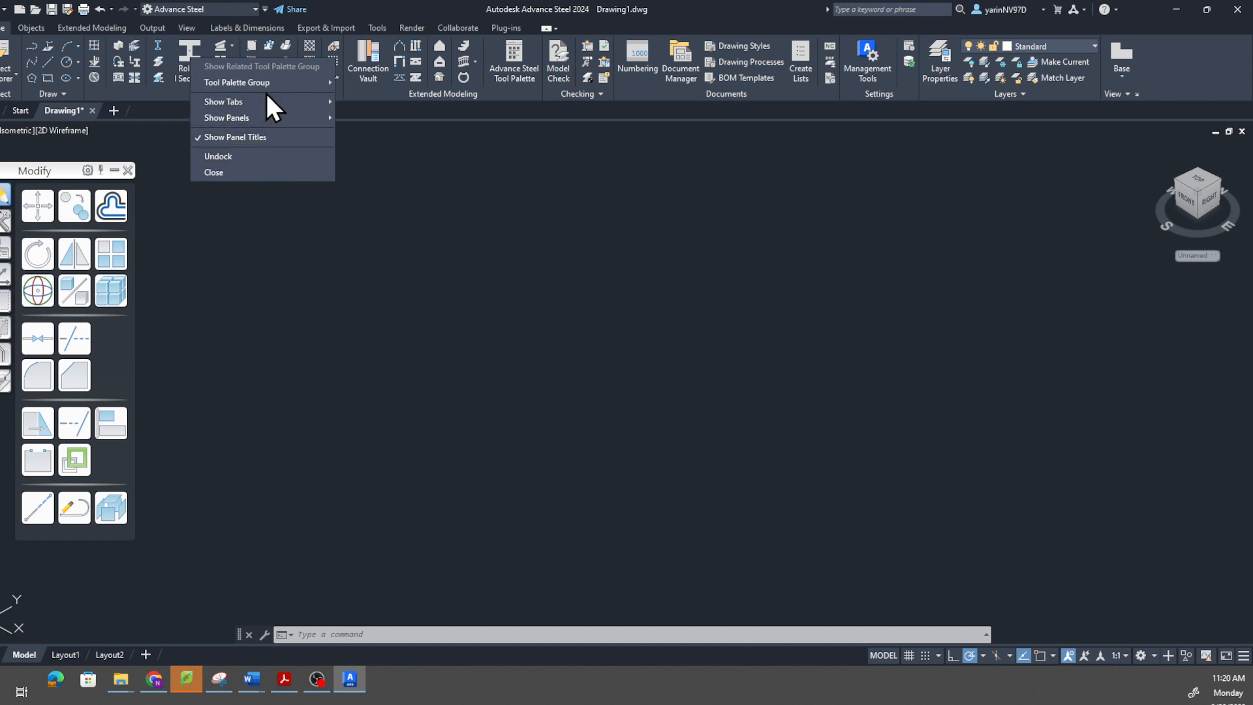
pyautogui.click(190, 51)
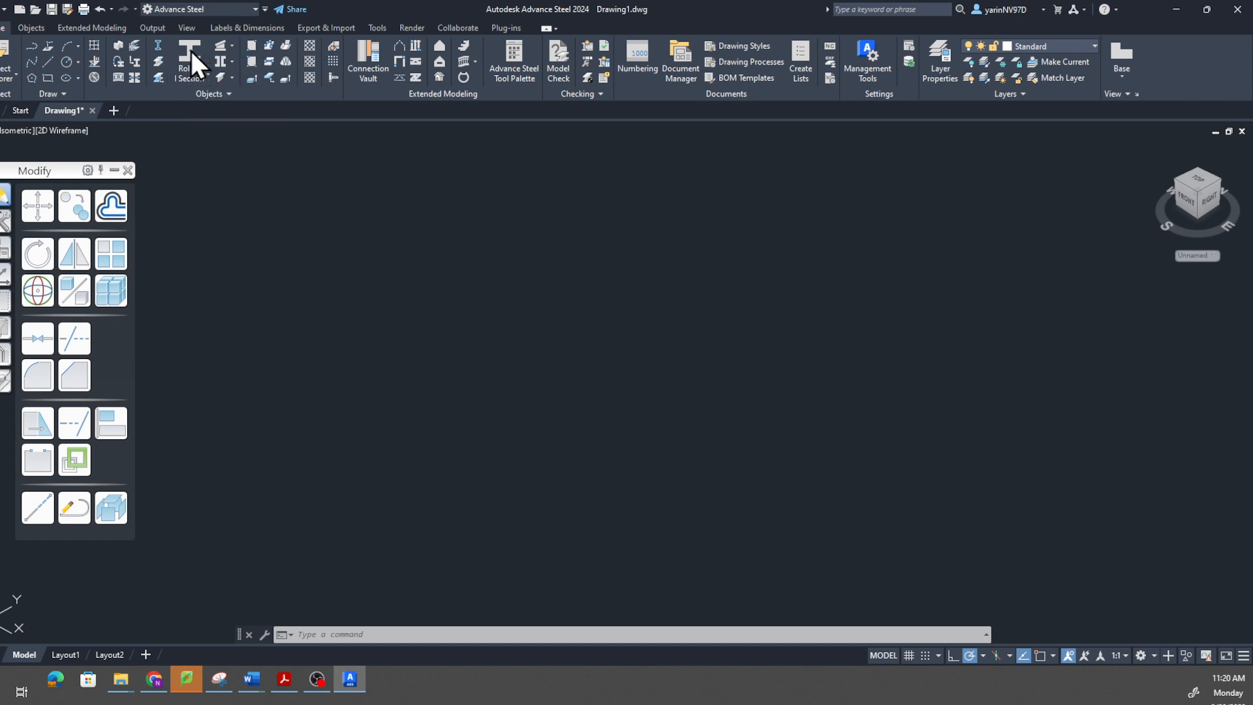
pyautogui.rightClick(191, 52)
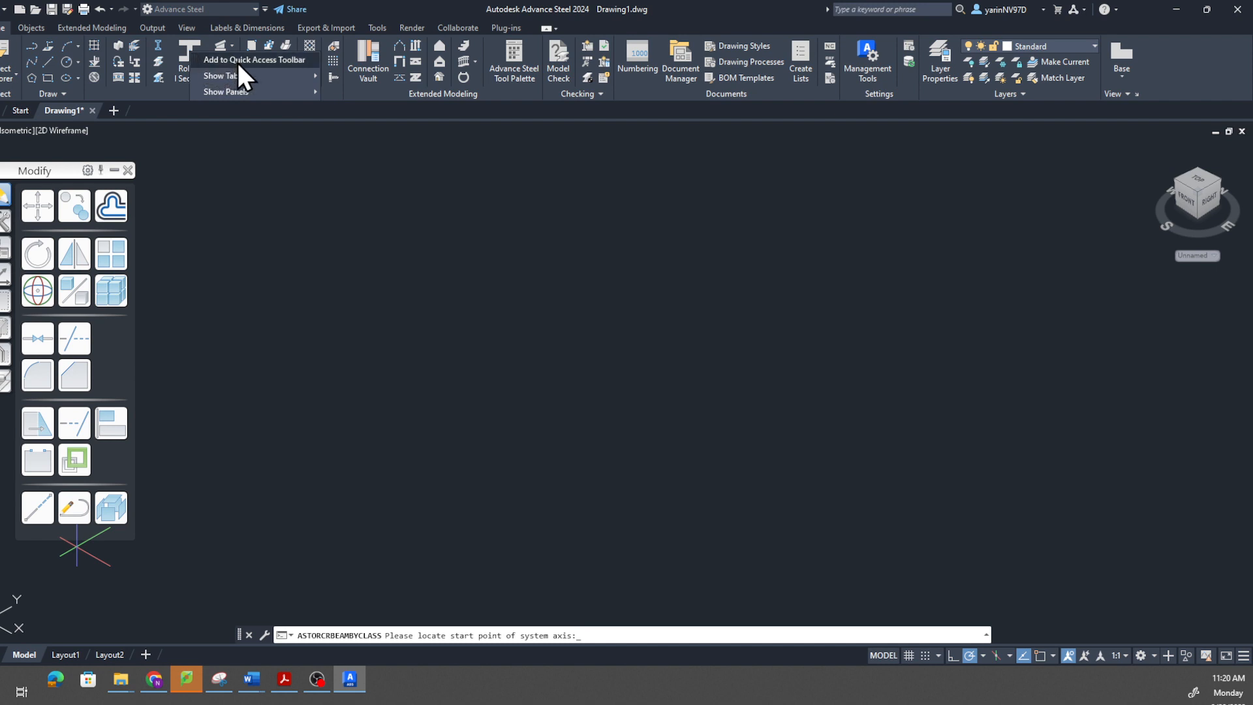
pyautogui.click(266, 245)
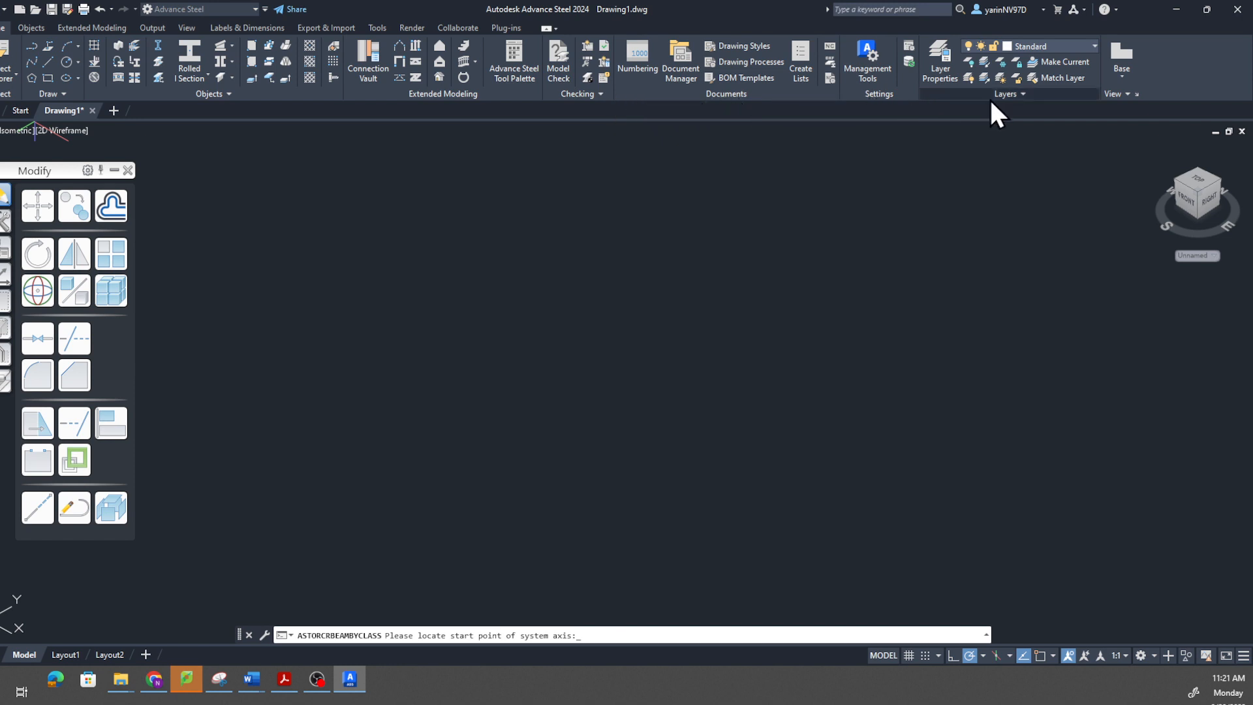
pyautogui.click(229, 94)
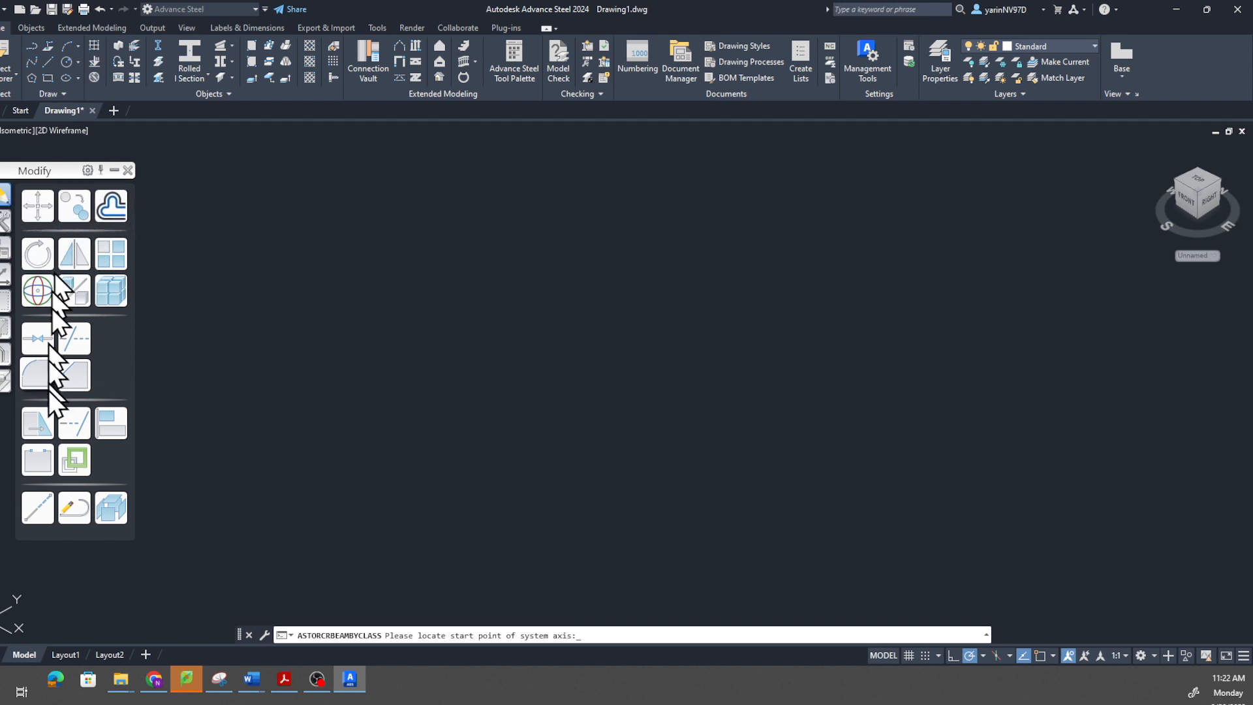
# - Examine the palette's Tools, Custom connections and UCS command groups and the general utilities and property commands
pyautogui.click(4, 220)
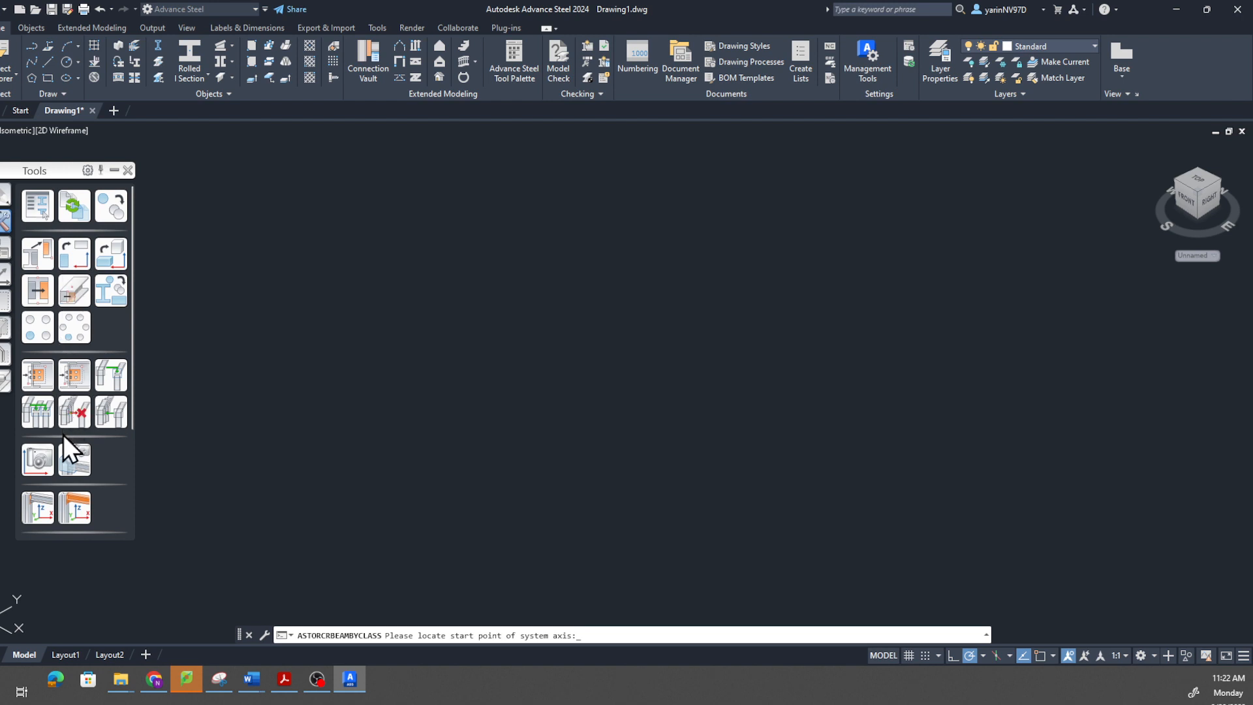
pyautogui.click(4, 261)
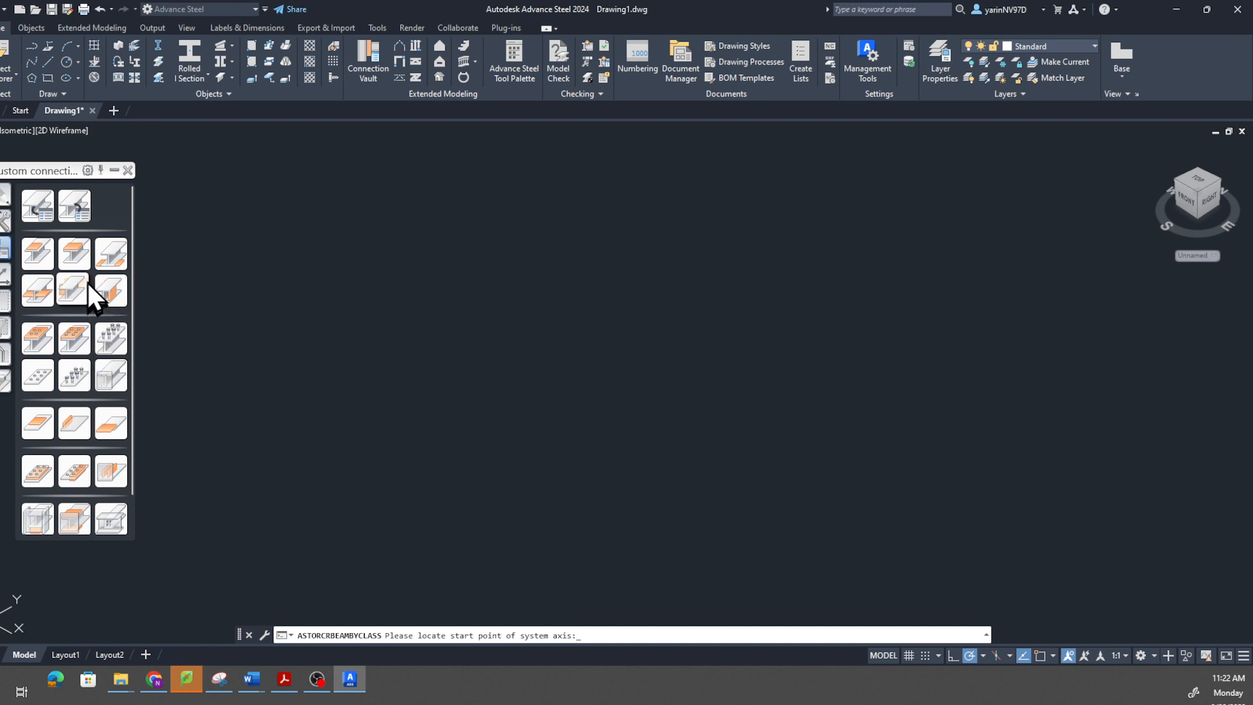
pyautogui.click(3, 281)
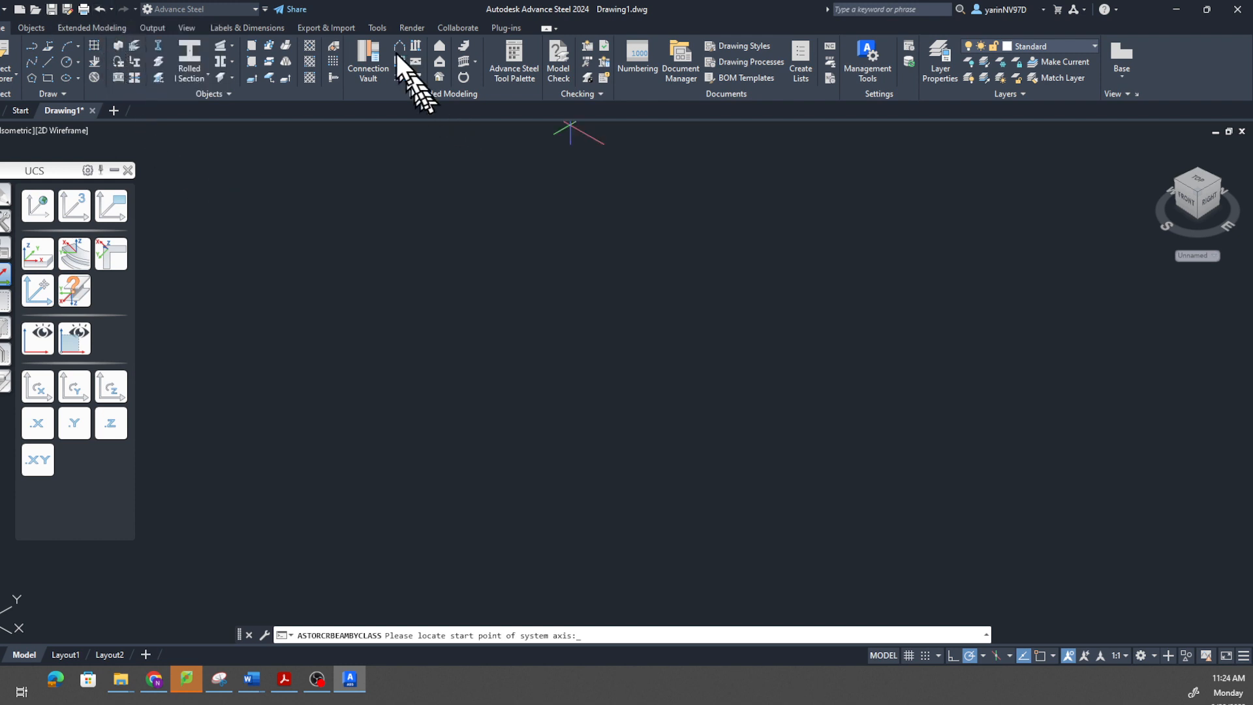
pyautogui.click(378, 27)
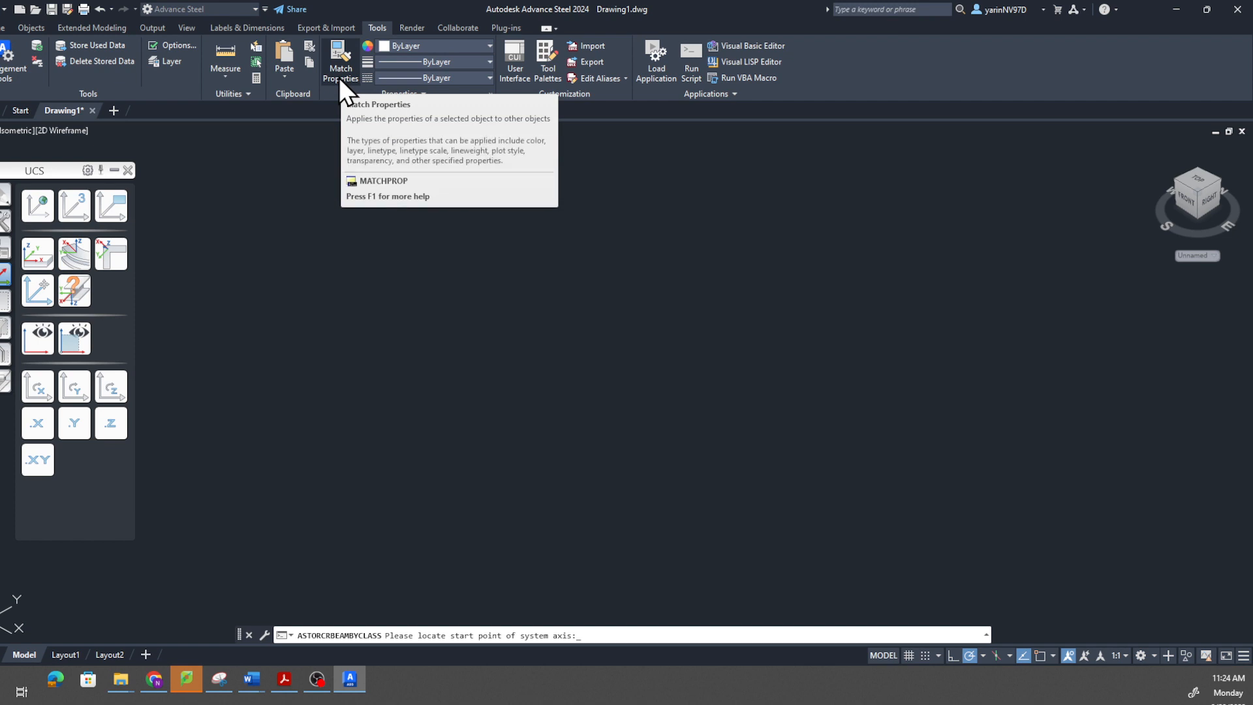
pyautogui.click(4, 28)
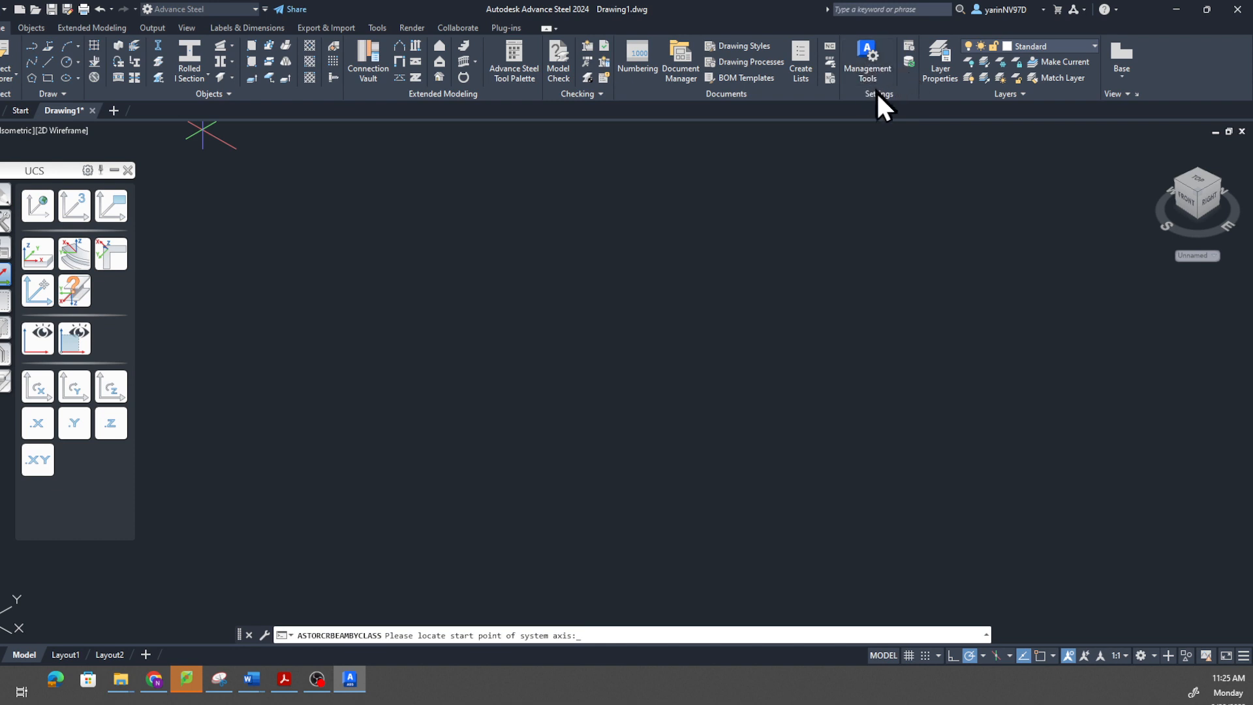
# - Open the project data settings and review the preferences and the weight, length and load units
pyautogui.click(908, 47)
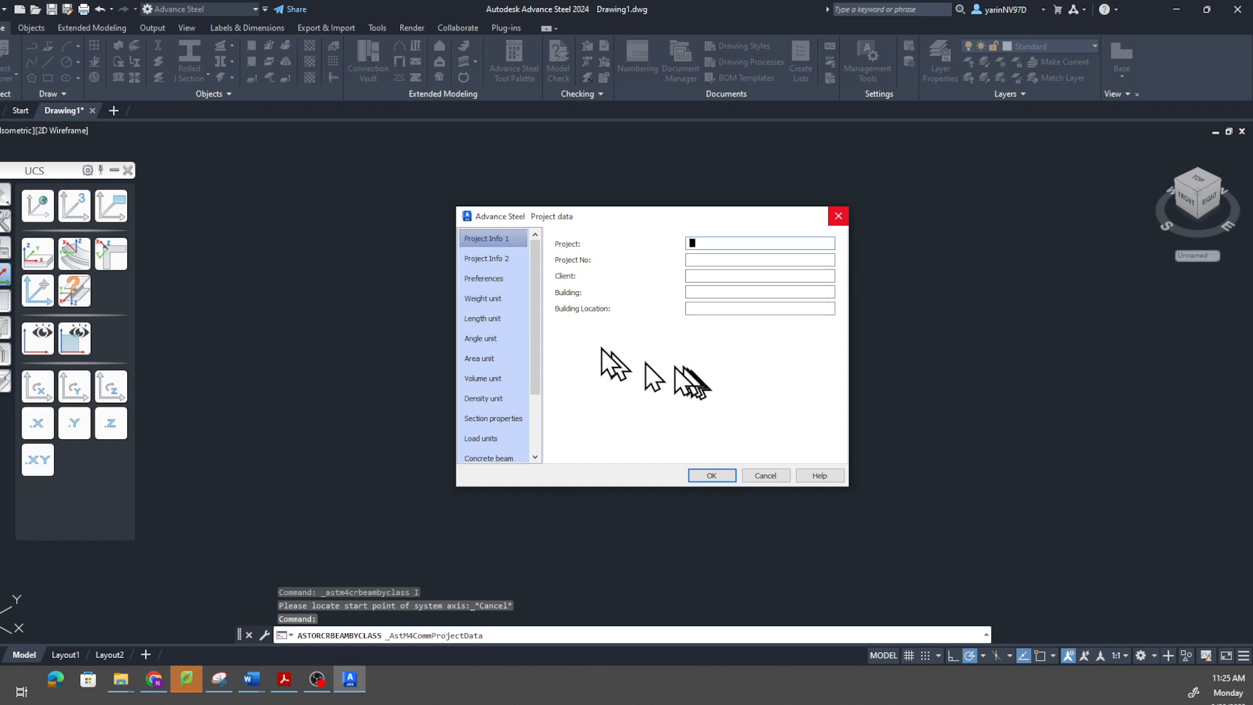
pyautogui.click(480, 281)
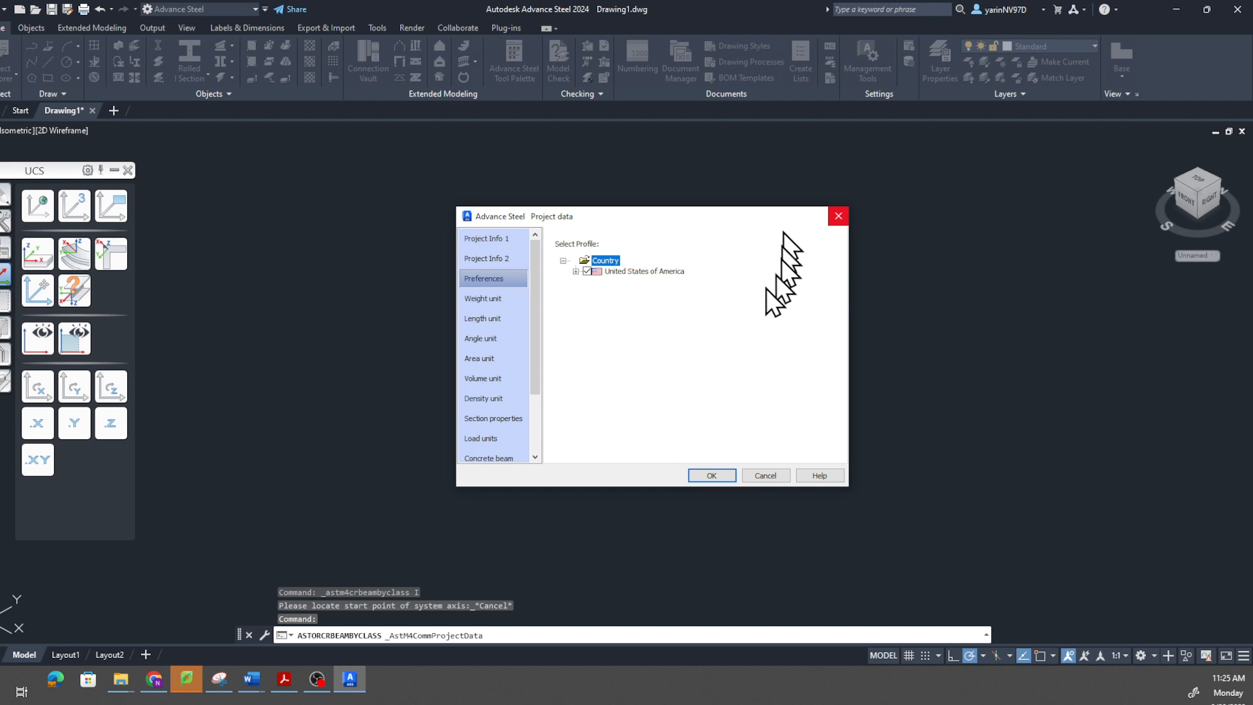
pyautogui.click(488, 300)
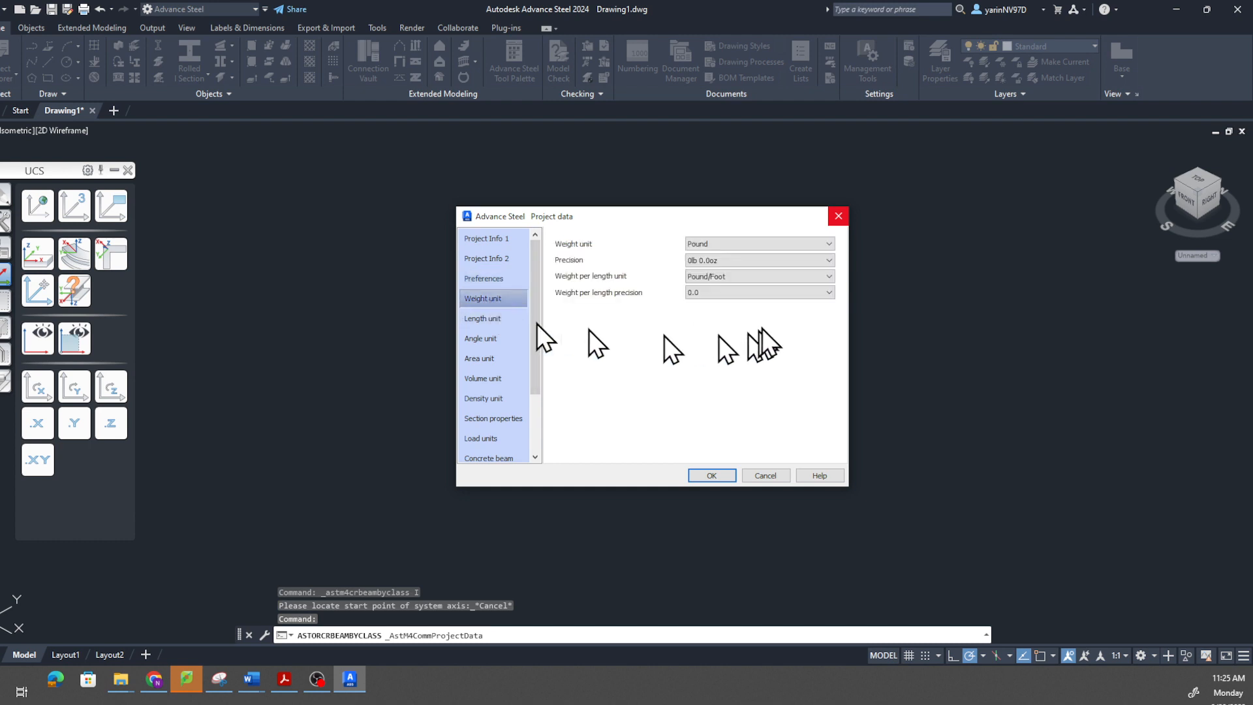
pyautogui.click(487, 322)
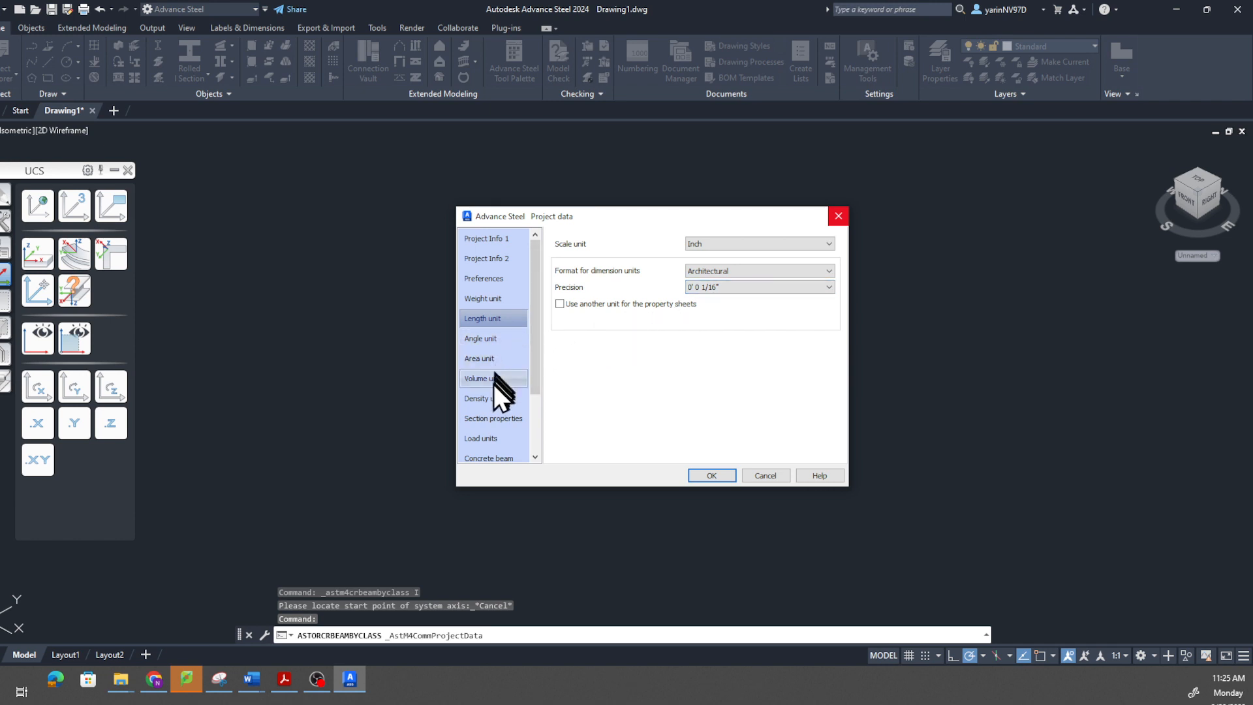
pyautogui.click(490, 439)
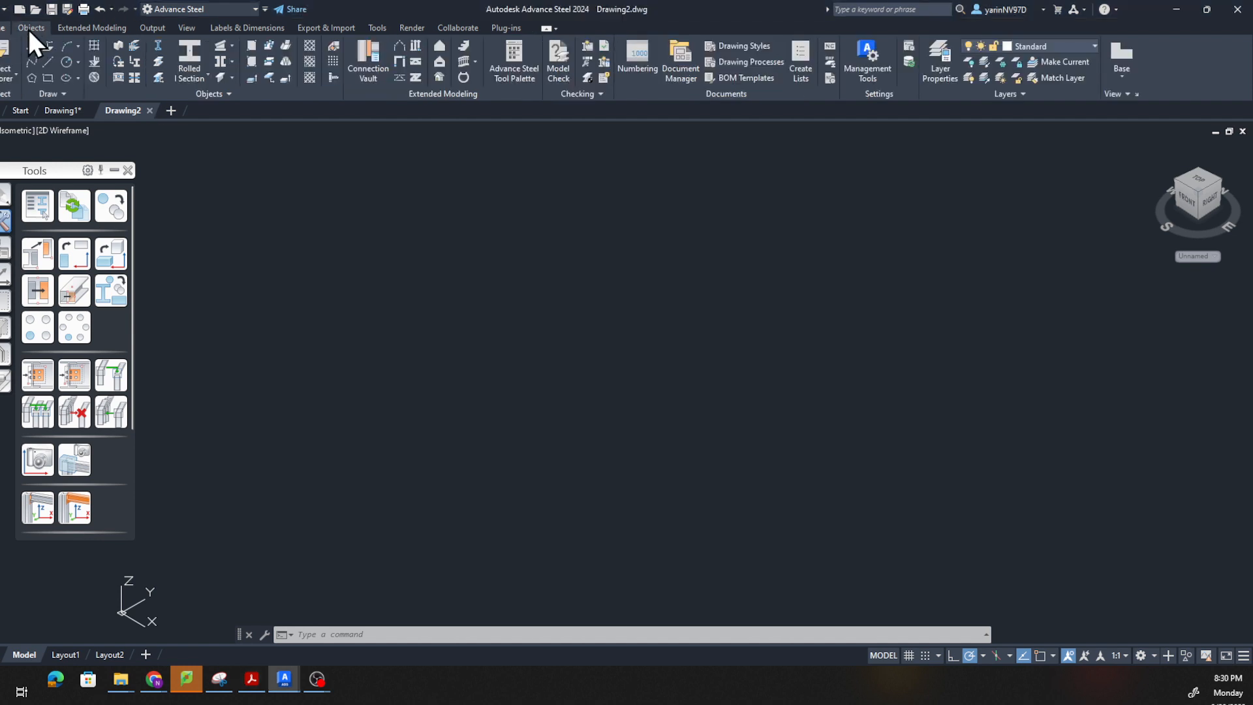
# - Start a rectangular Building Grid with its origin at 0,0
pyautogui.click(29, 30)
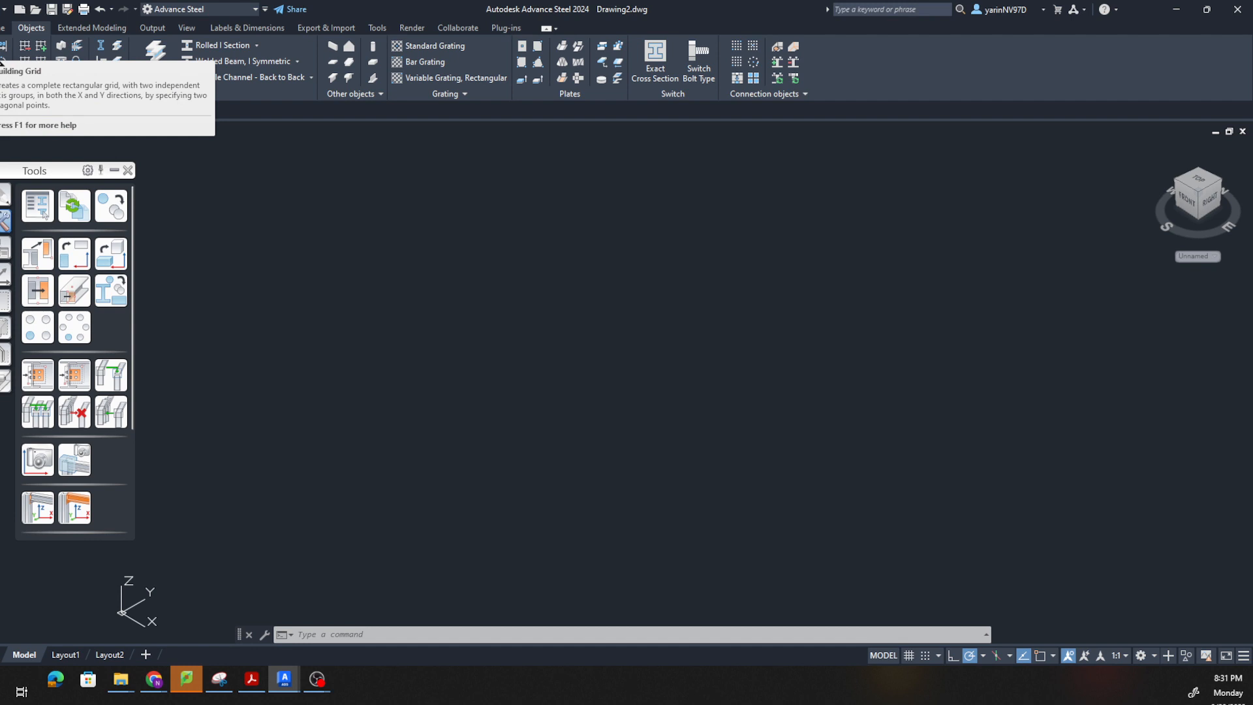
pyautogui.click(2, 59)
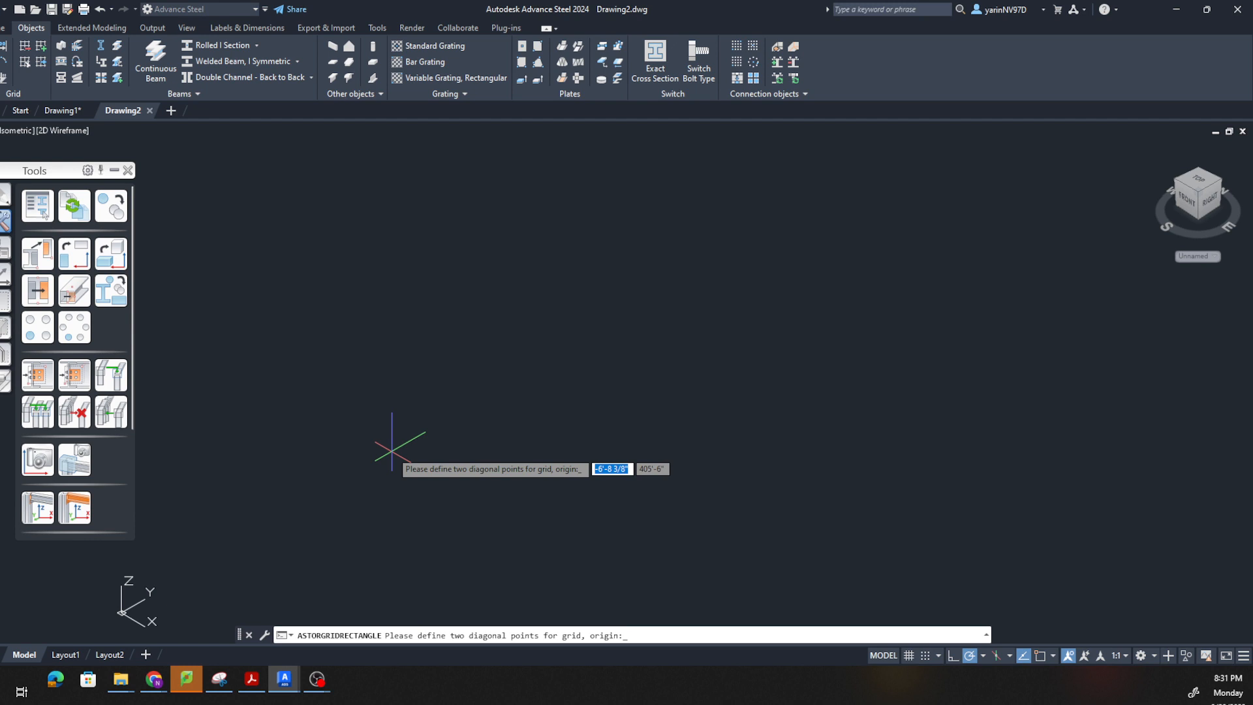
pyautogui.write('0')
pyautogui.press('Tab')
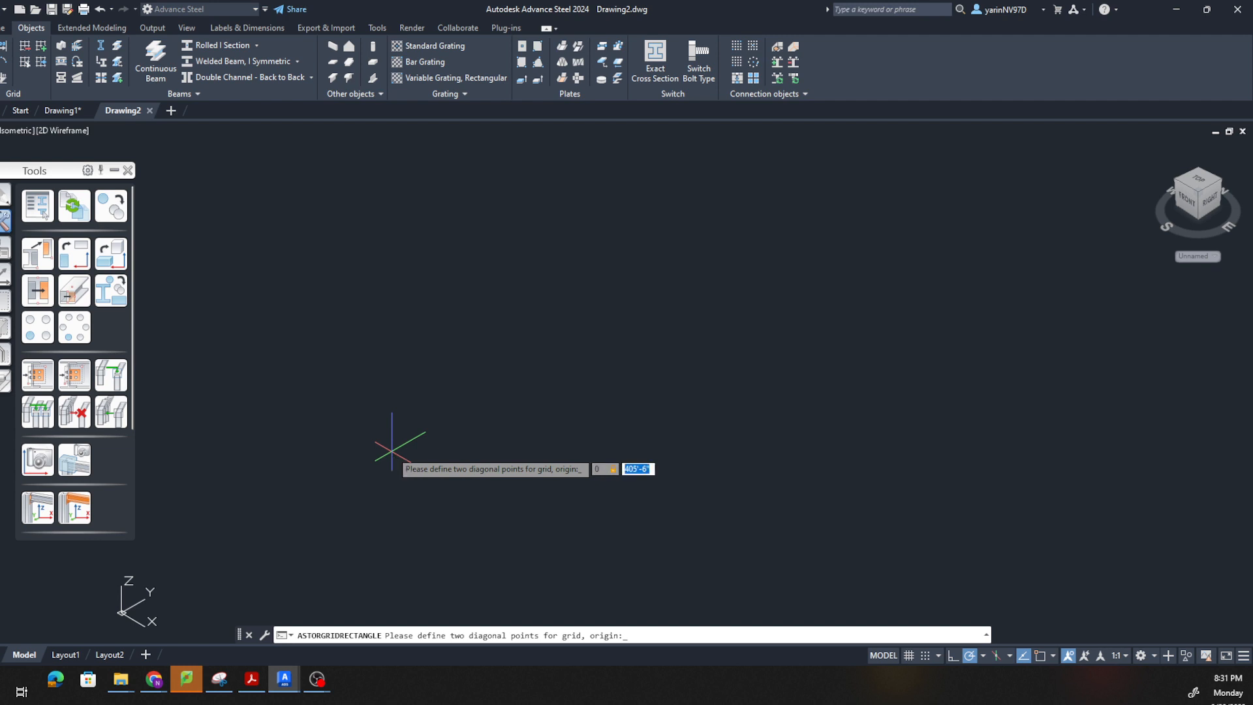
pyautogui.write('0')
pyautogui.press('Tab')
pyautogui.press('Return')
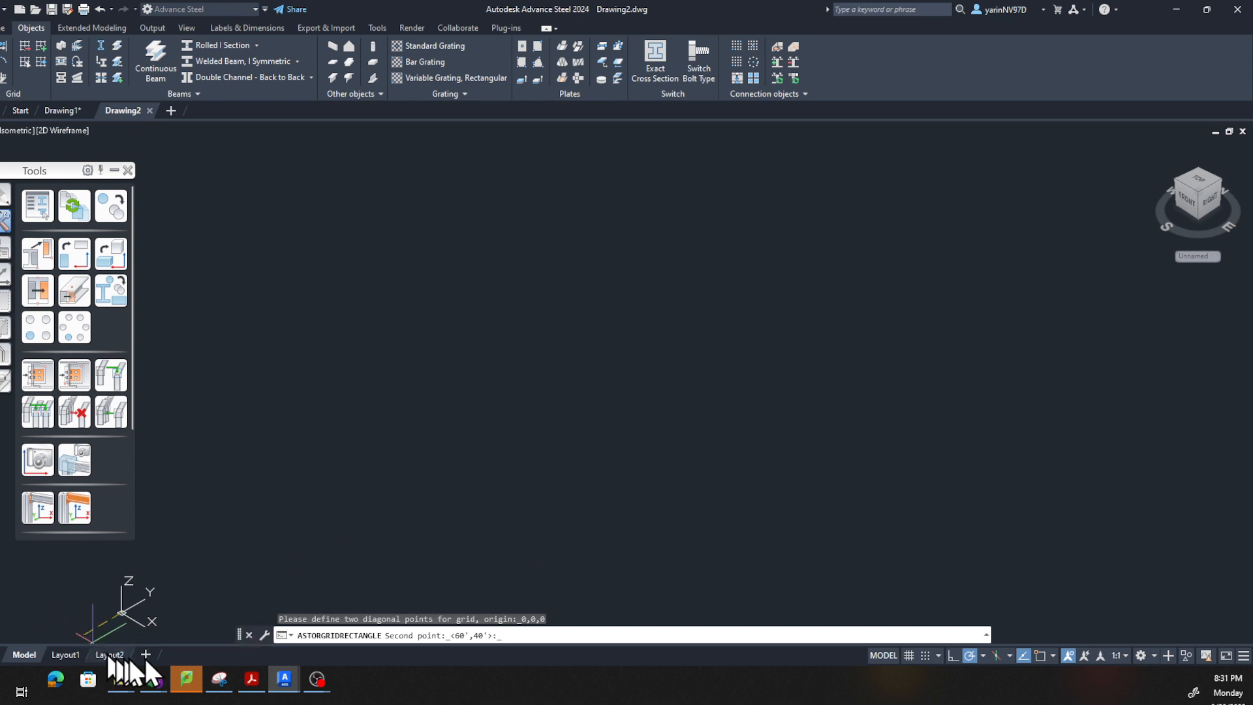
# - Complete the building grid with its second diagonal point at 196,196 relative to the origin
pyautogui.moveTo(133, 615); pyautogui.dragTo(405, 419, button='middle')
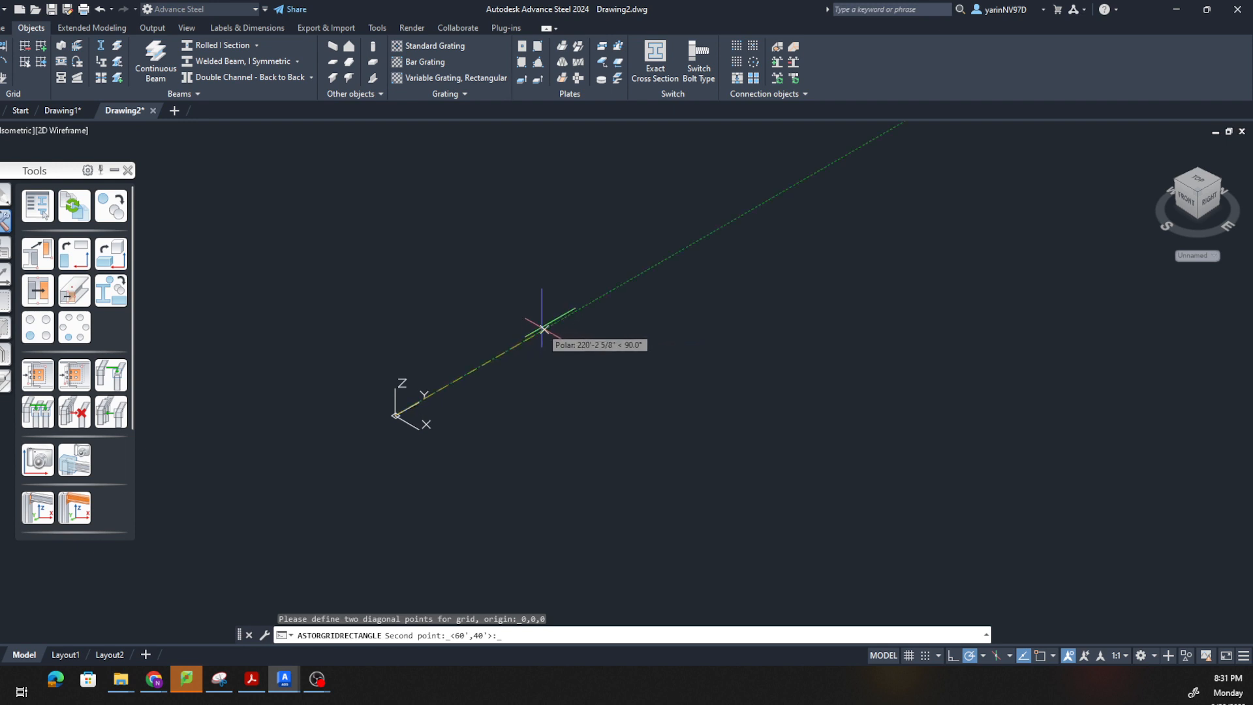
pyautogui.write('196')
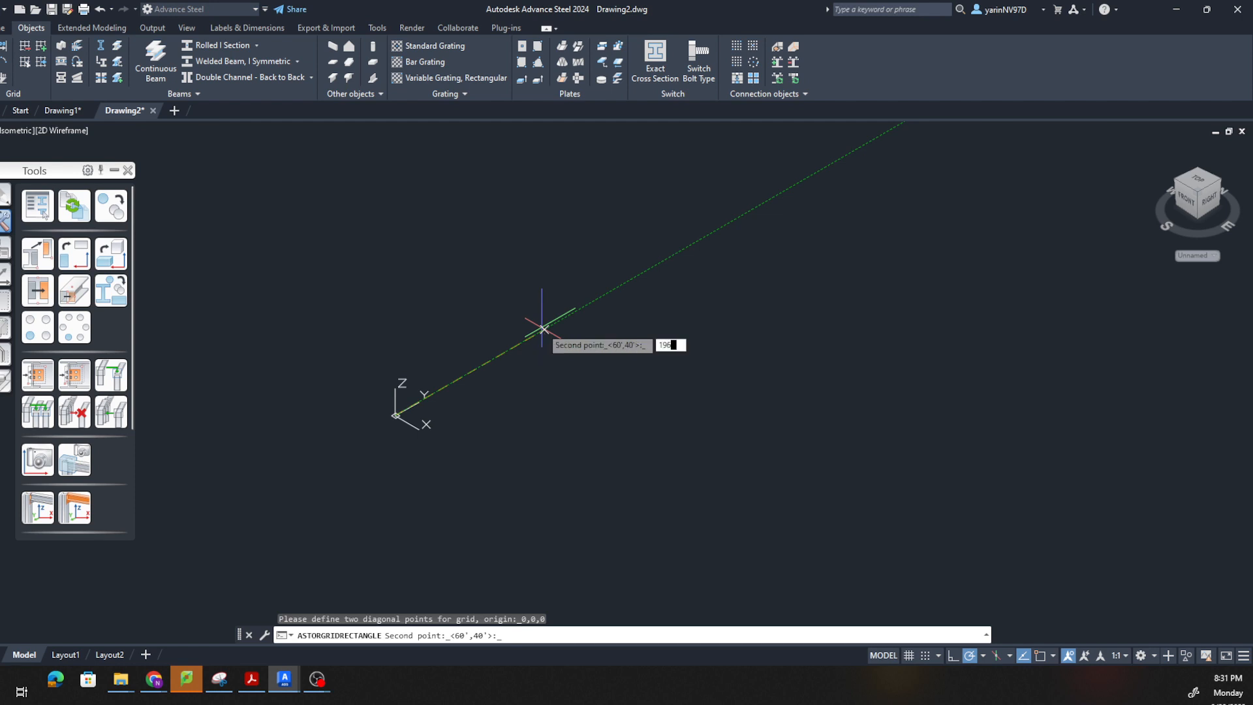
pyautogui.press('Tab')
pyautogui.write('1')
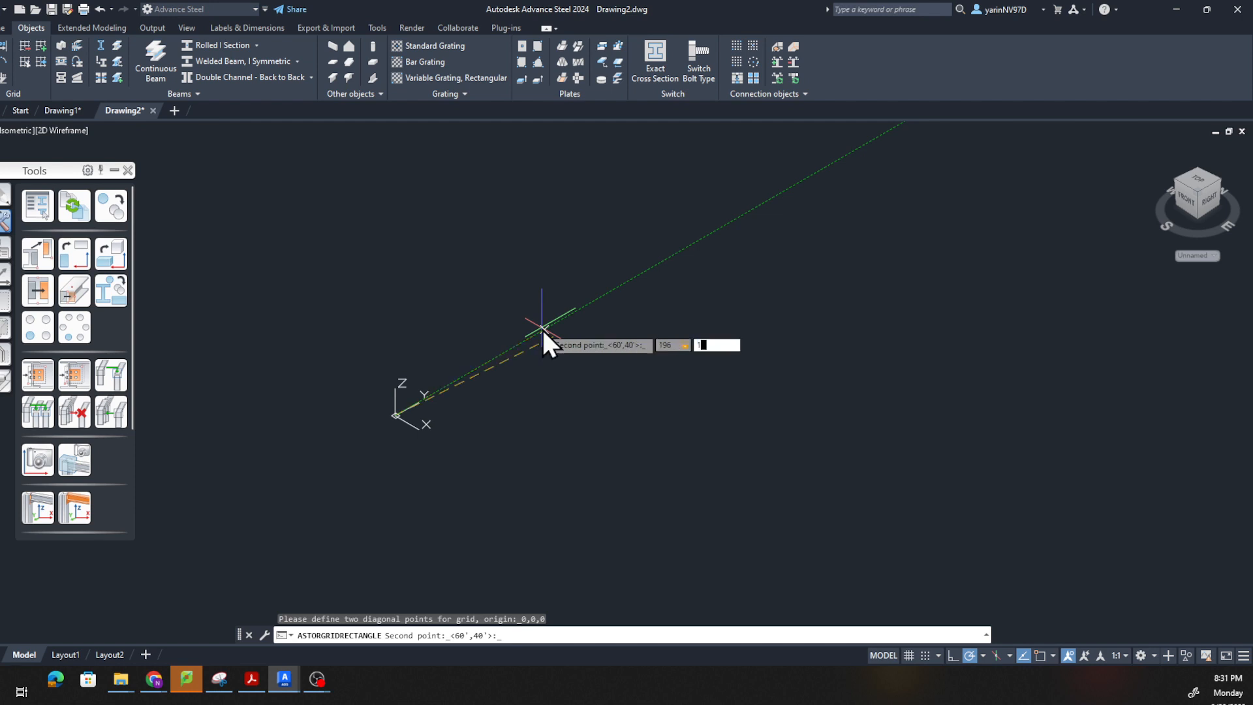
pyautogui.write('96')
pyautogui.press('Return')
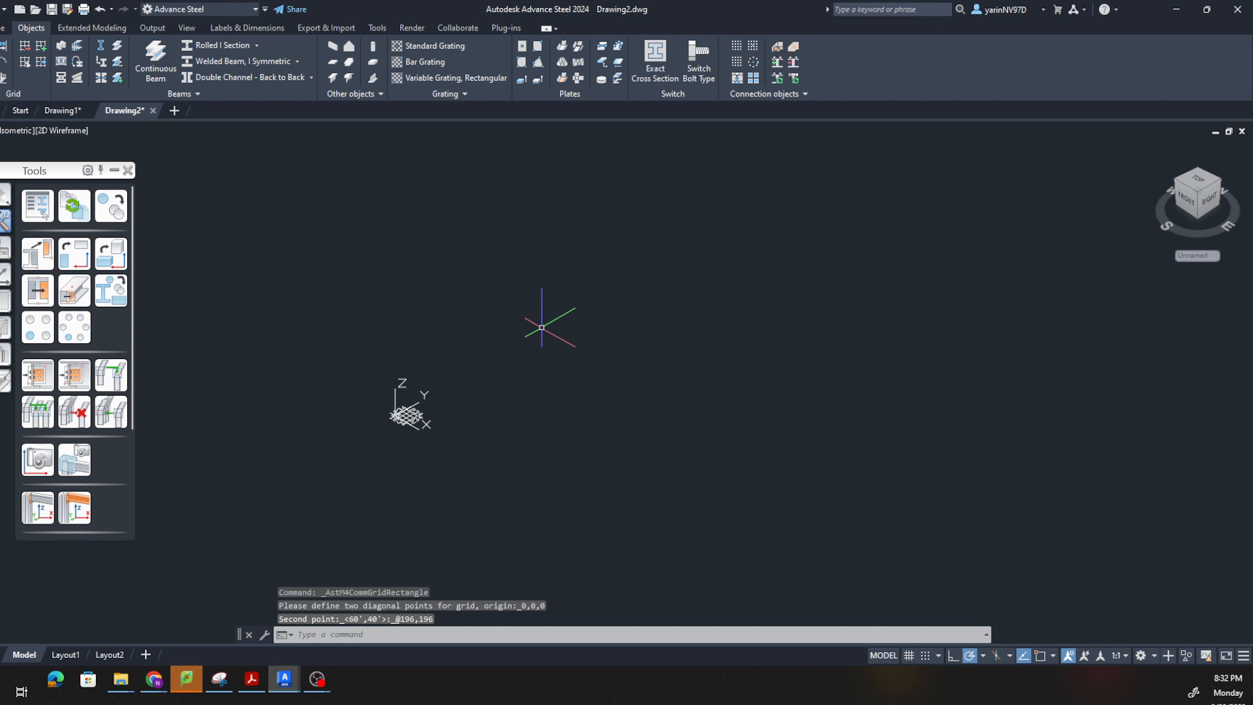
pyautogui.scroll(4, 405, 411)
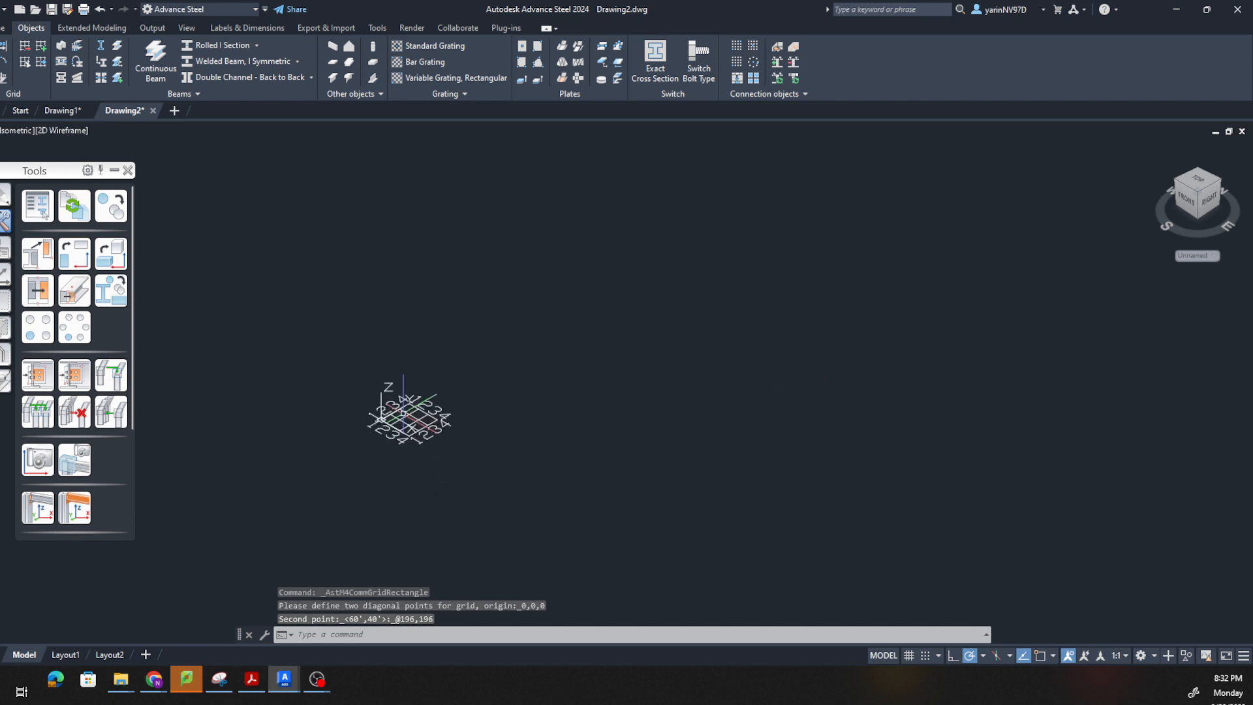
pyautogui.scroll(5, 405, 411)
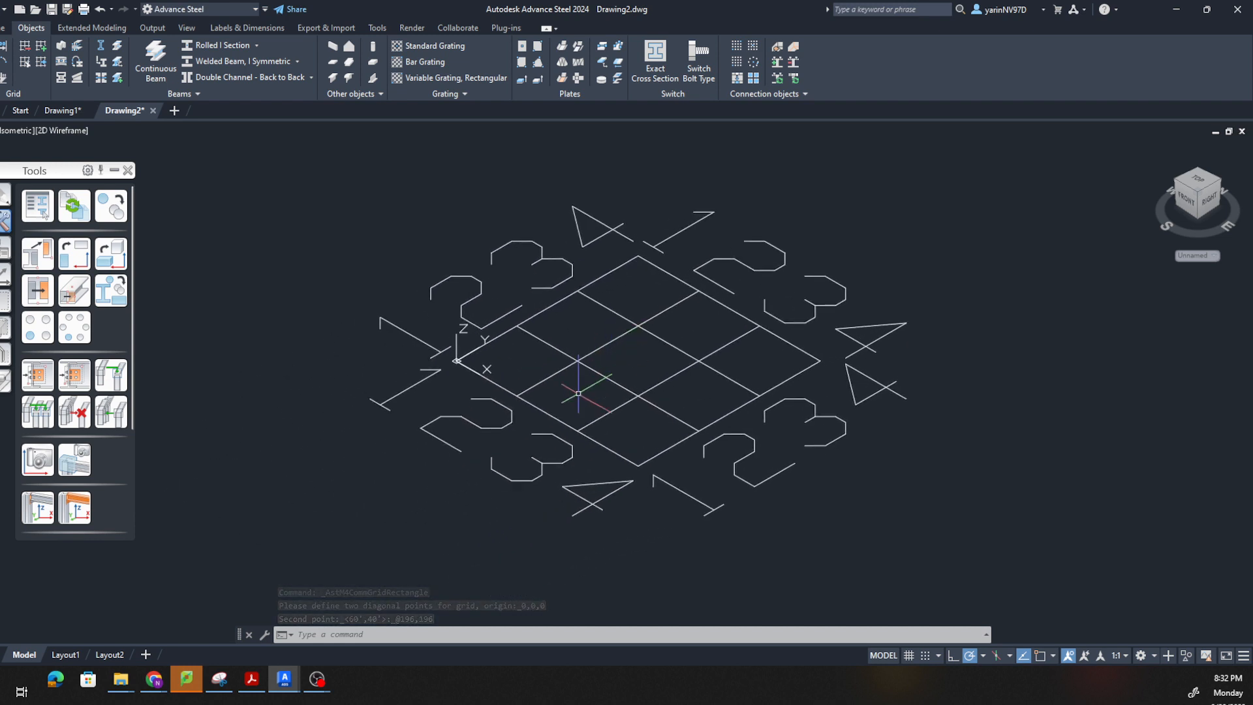
# - Set the number of axes to 3 in the group of grid axes running along the X direction
pyautogui.scroll(4, 482, 457)
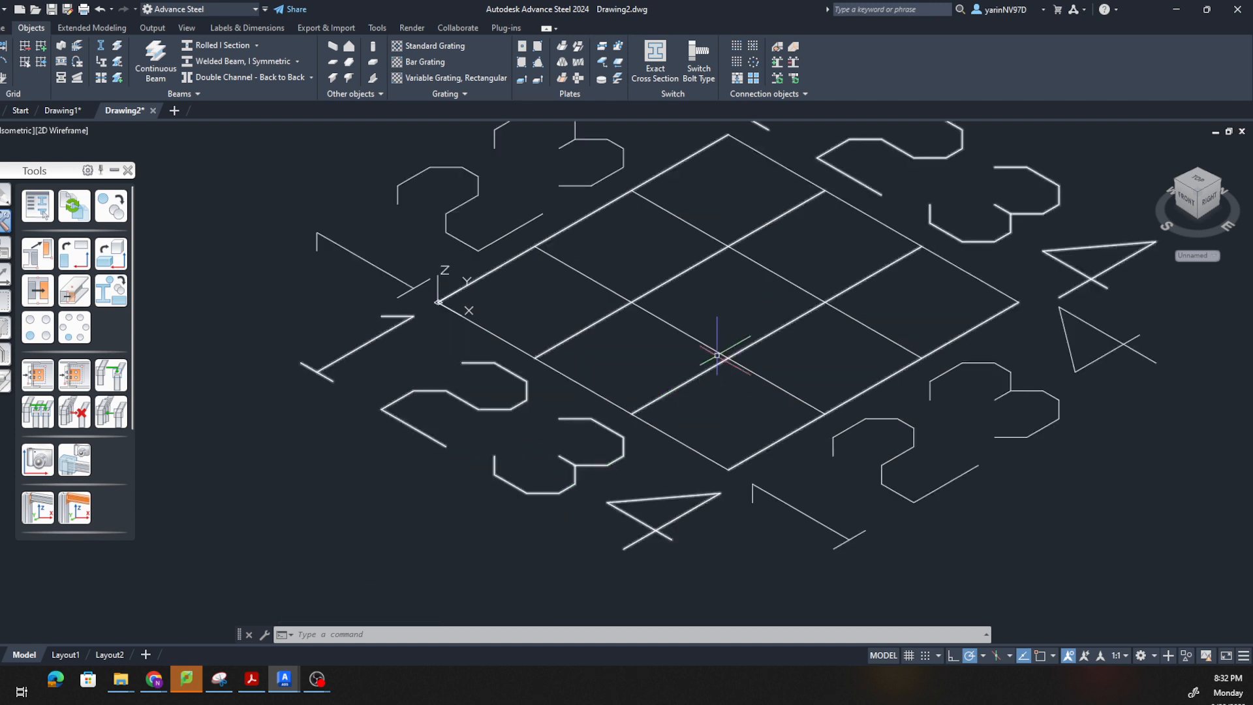
pyautogui.scroll(-5, 581, 431)
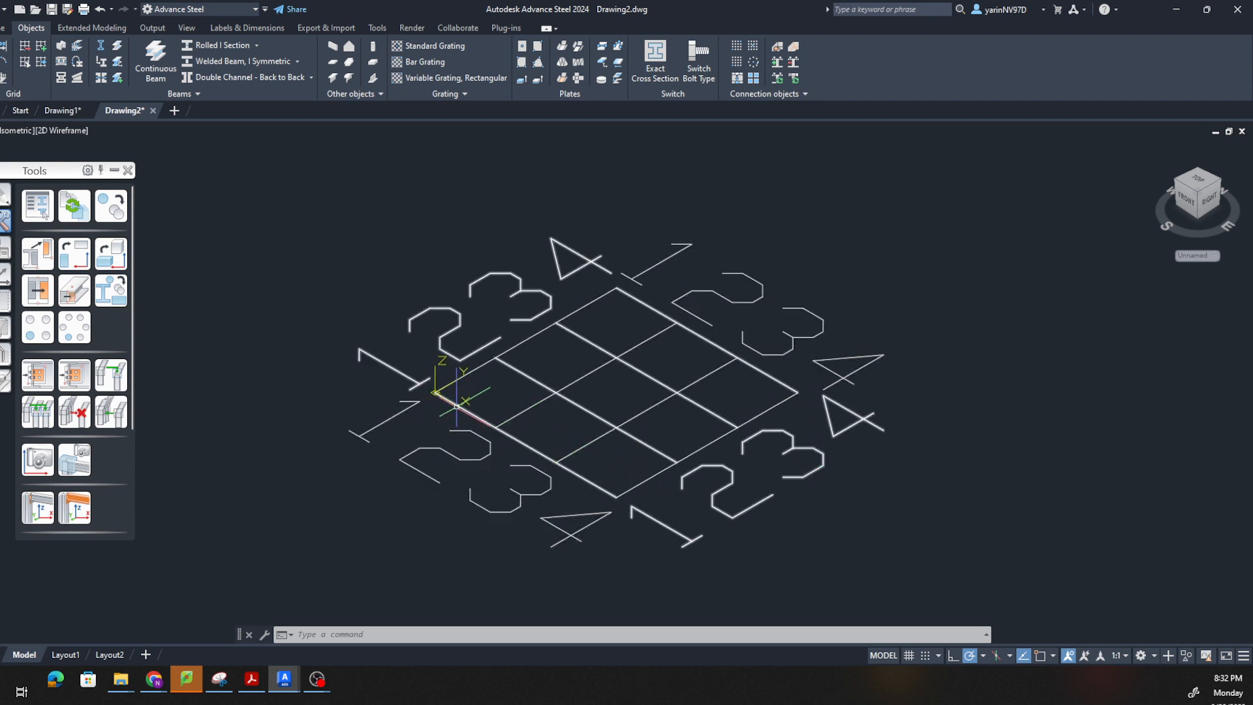
pyautogui.click(457, 406)
pyautogui.moveTo(458, 407)
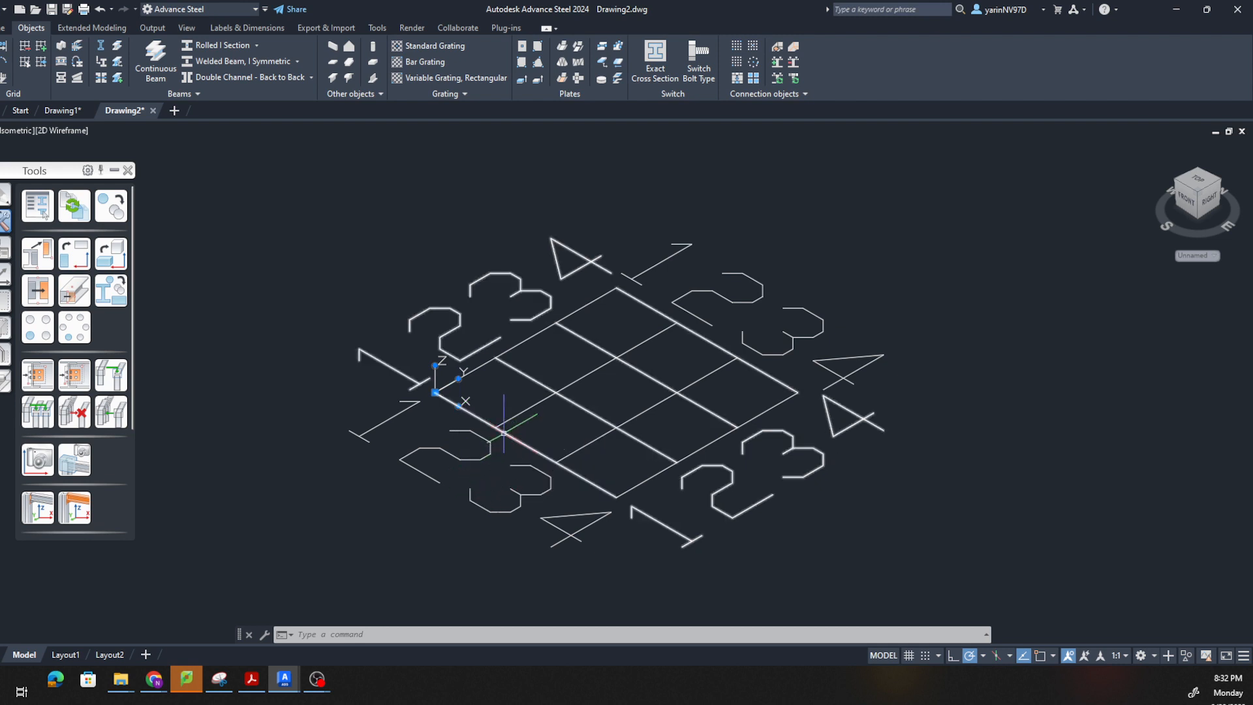
pyautogui.click(497, 430)
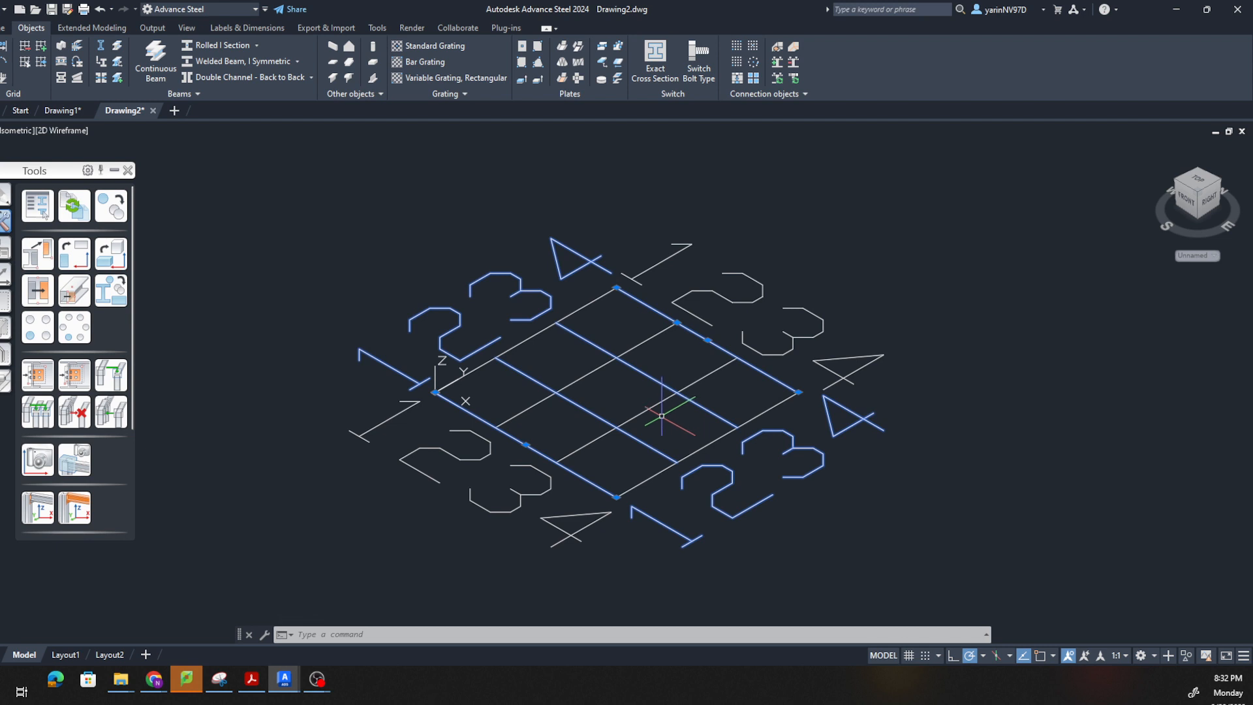
pyautogui.rightClick(601, 420)
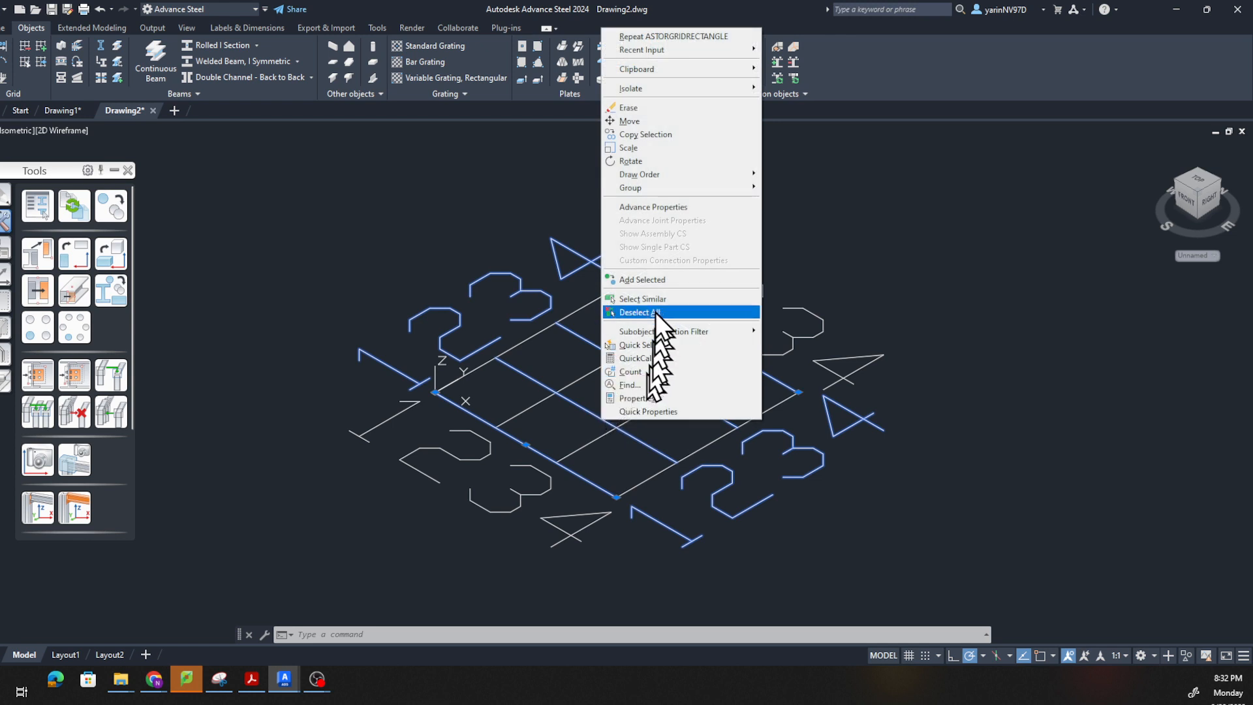
pyautogui.click(665, 209)
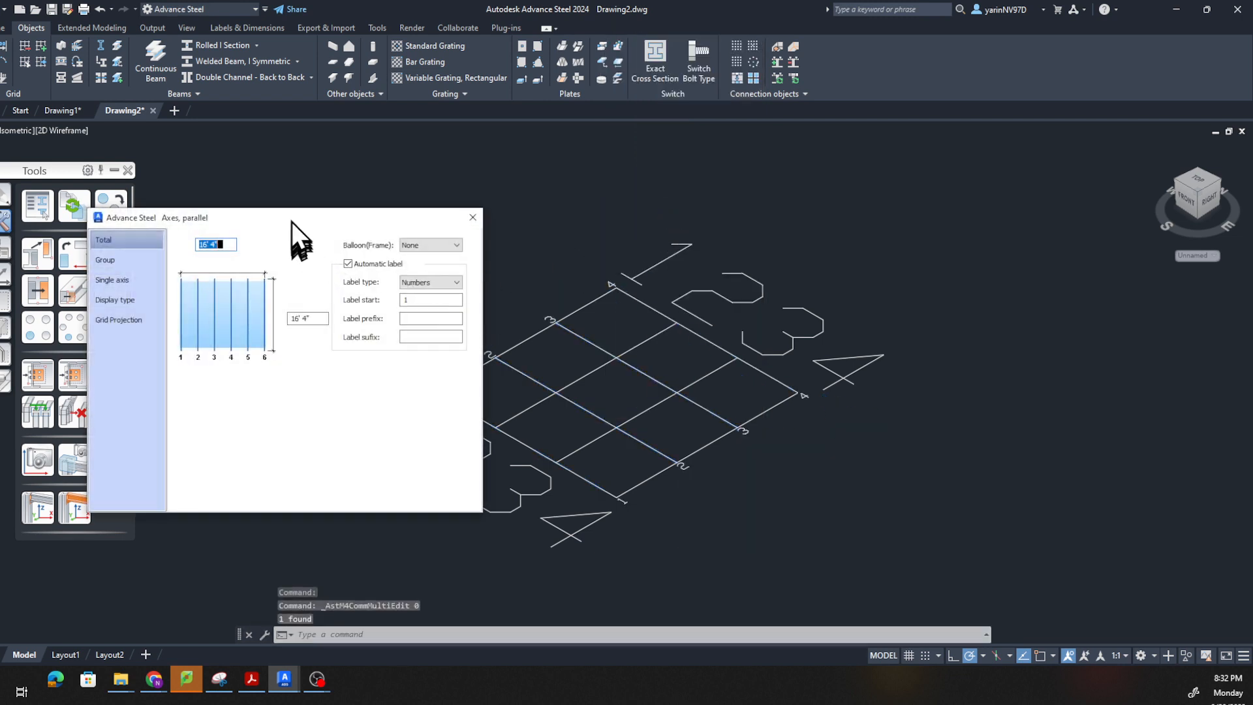
pyautogui.moveTo(291, 222); pyautogui.dragTo(523, 225)
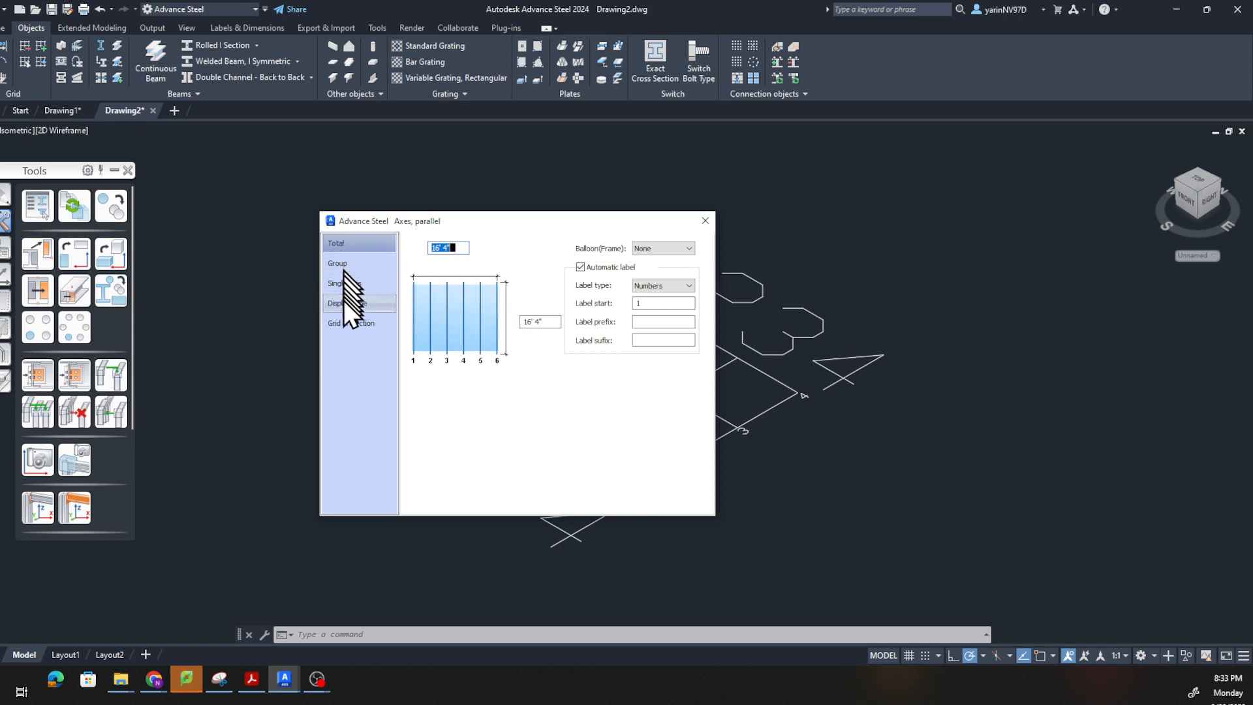
pyautogui.click(346, 266)
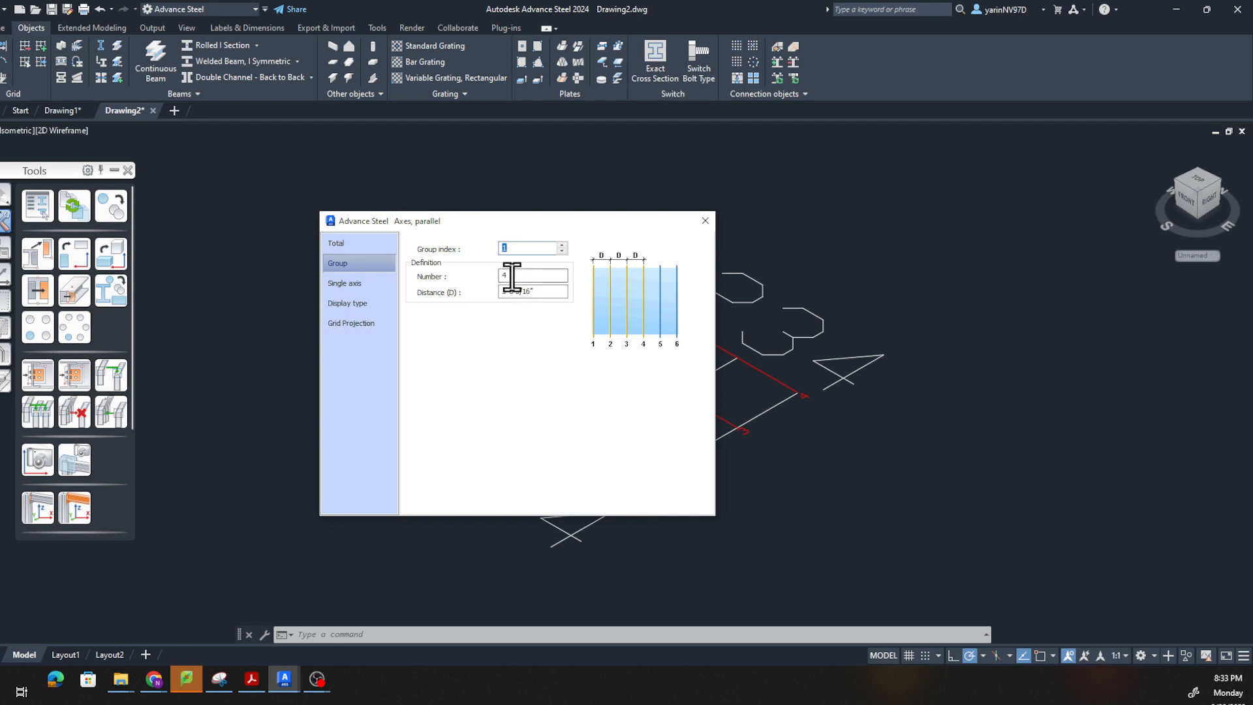
pyautogui.moveTo(475, 222); pyautogui.dragTo(223, 225)
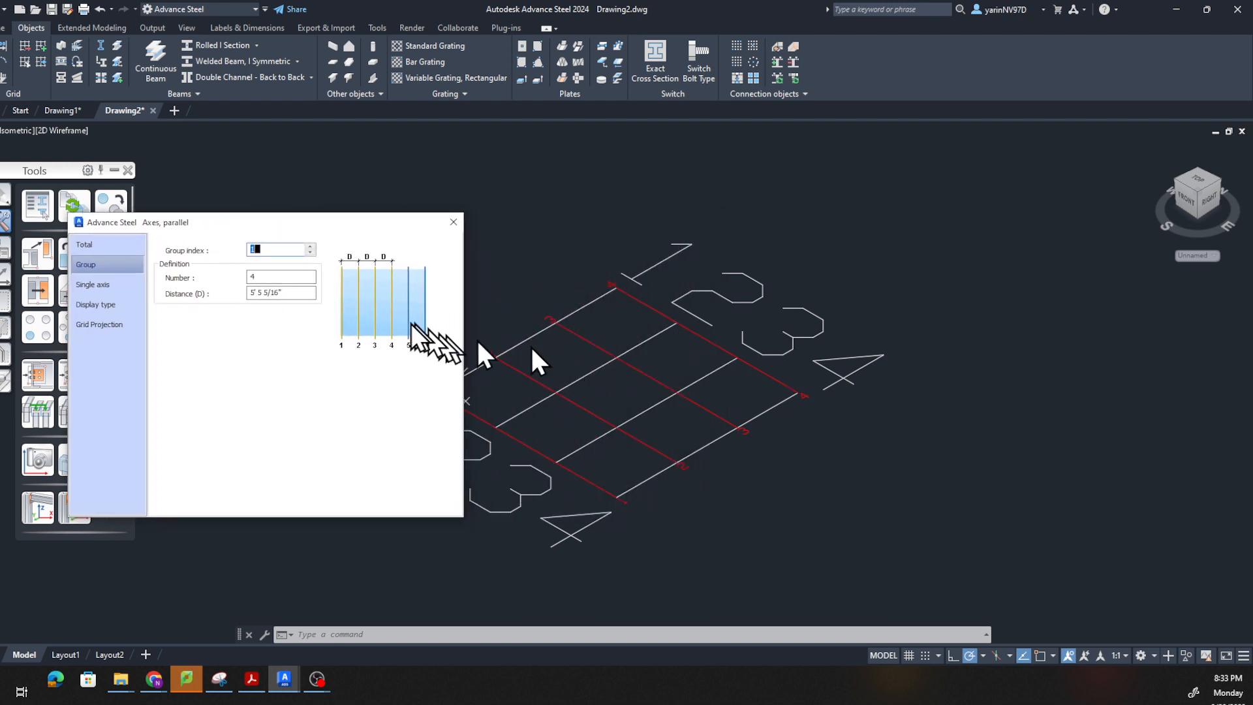
pyautogui.click(257, 278)
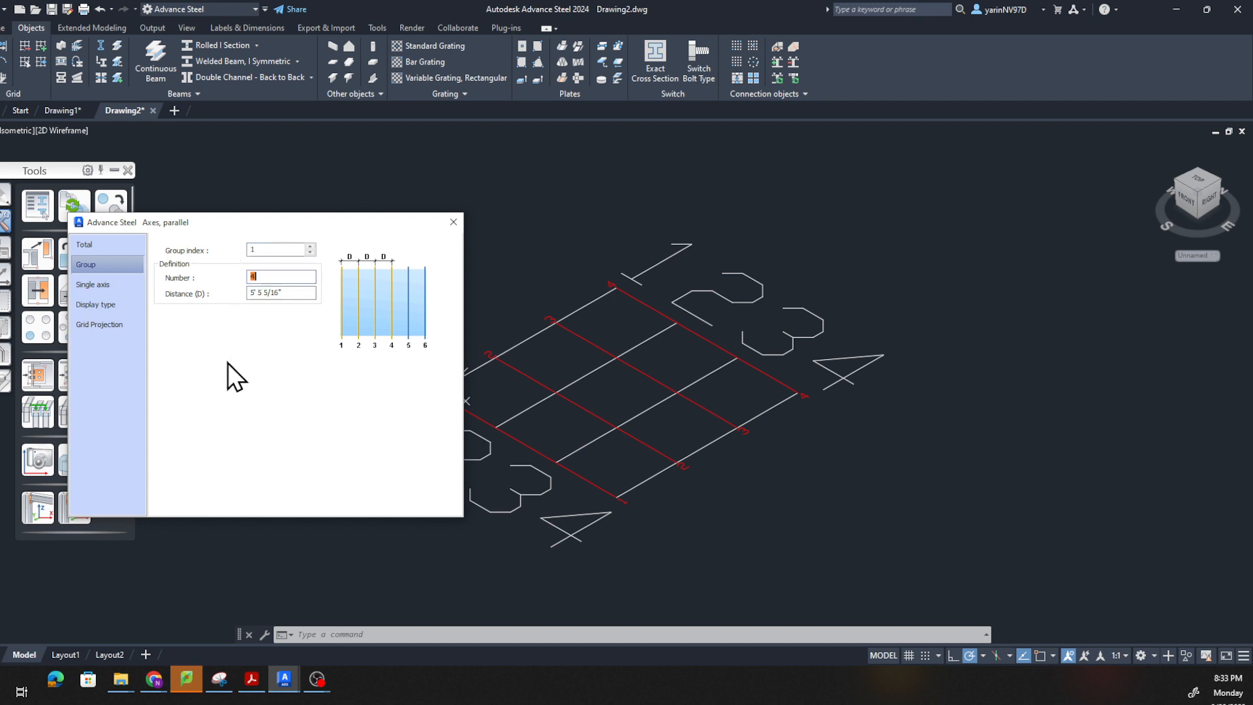
pyautogui.write('3')
pyautogui.press('Return')
# - Change the label type of the X-direction axes to Capital letters and close their properties
pyautogui.click(100, 249)
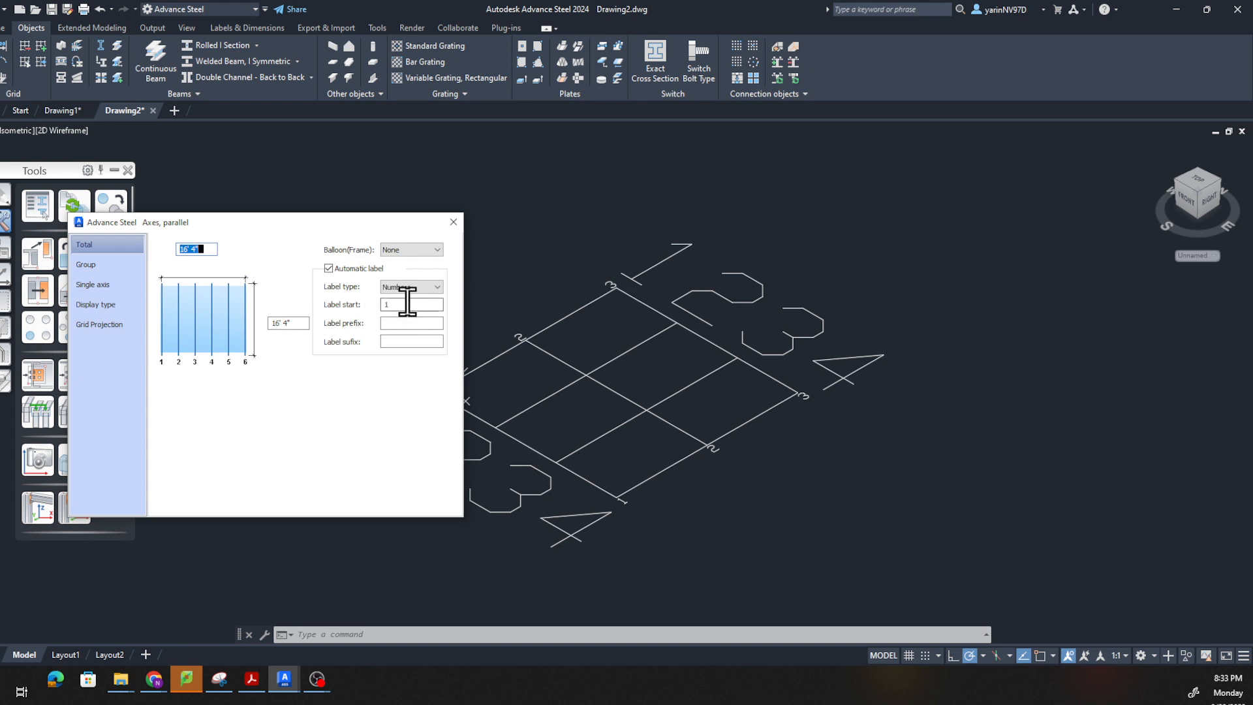
pyautogui.click(442, 291)
pyautogui.click(425, 308)
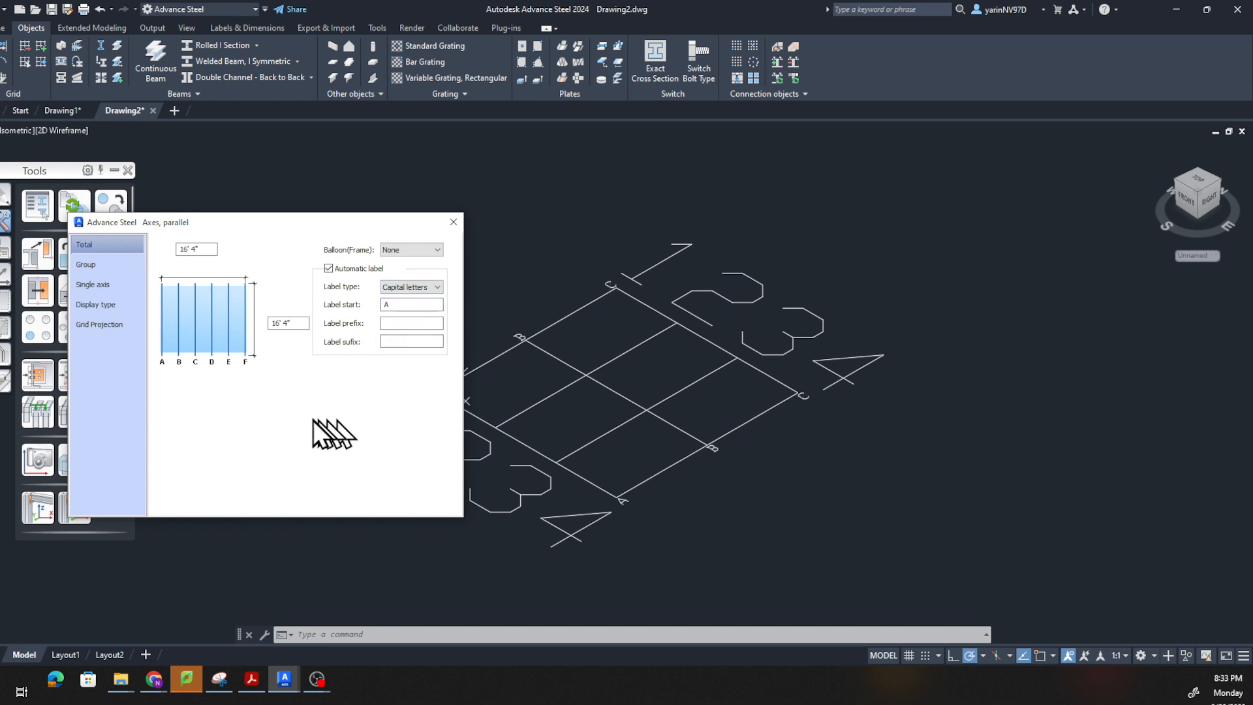
pyautogui.click(453, 222)
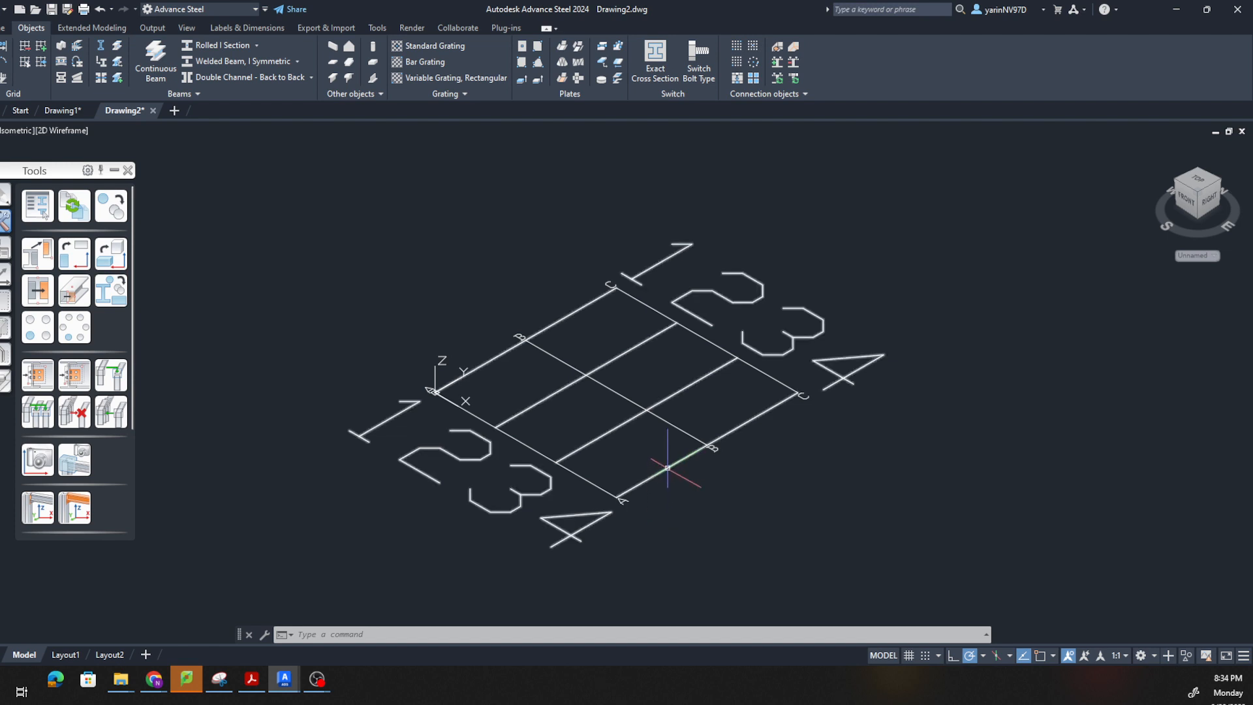
# - Set the number of axes to 3 in the numbered axis group running along the Y direction
pyautogui.click(668, 465)
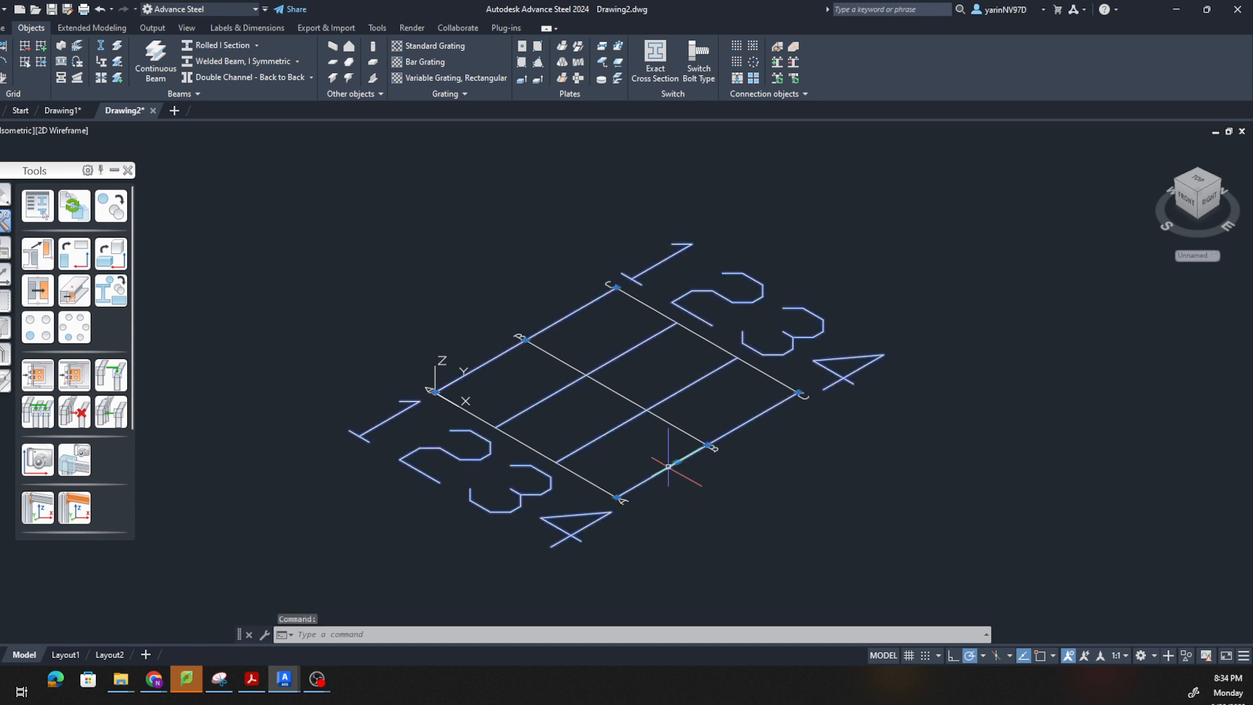
pyautogui.rightClick(668, 465)
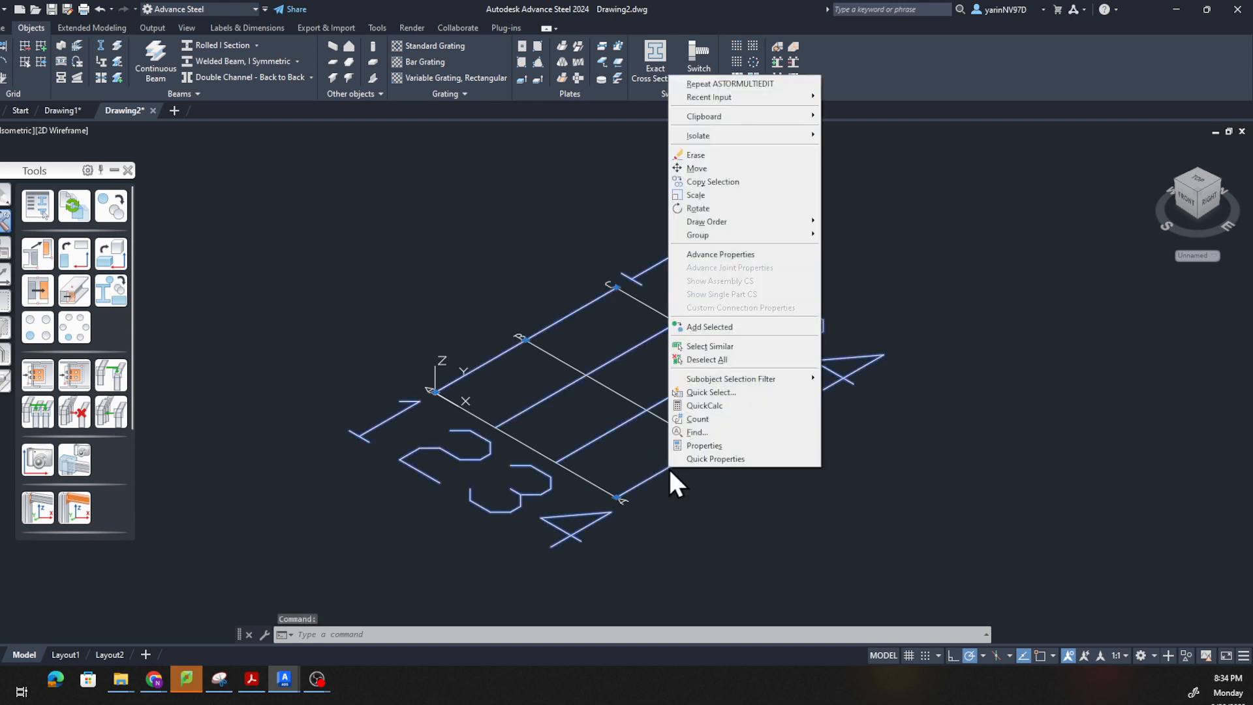
pyautogui.click(727, 253)
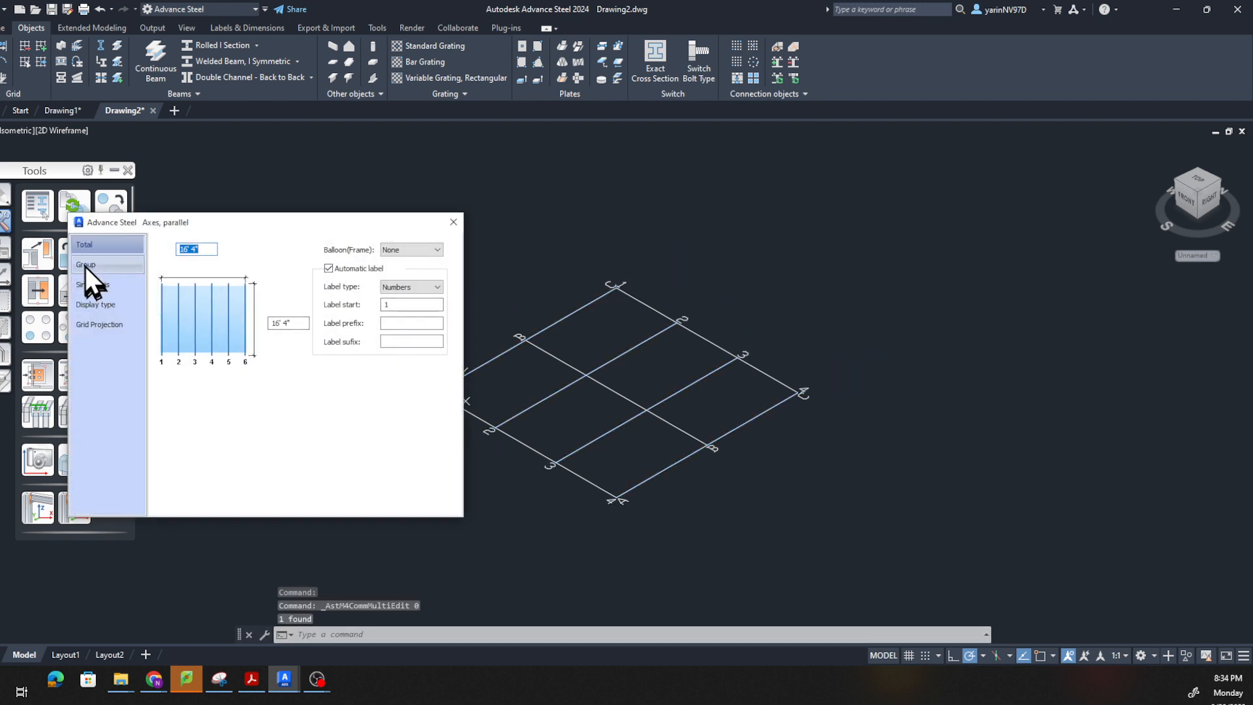
pyautogui.click(85, 265)
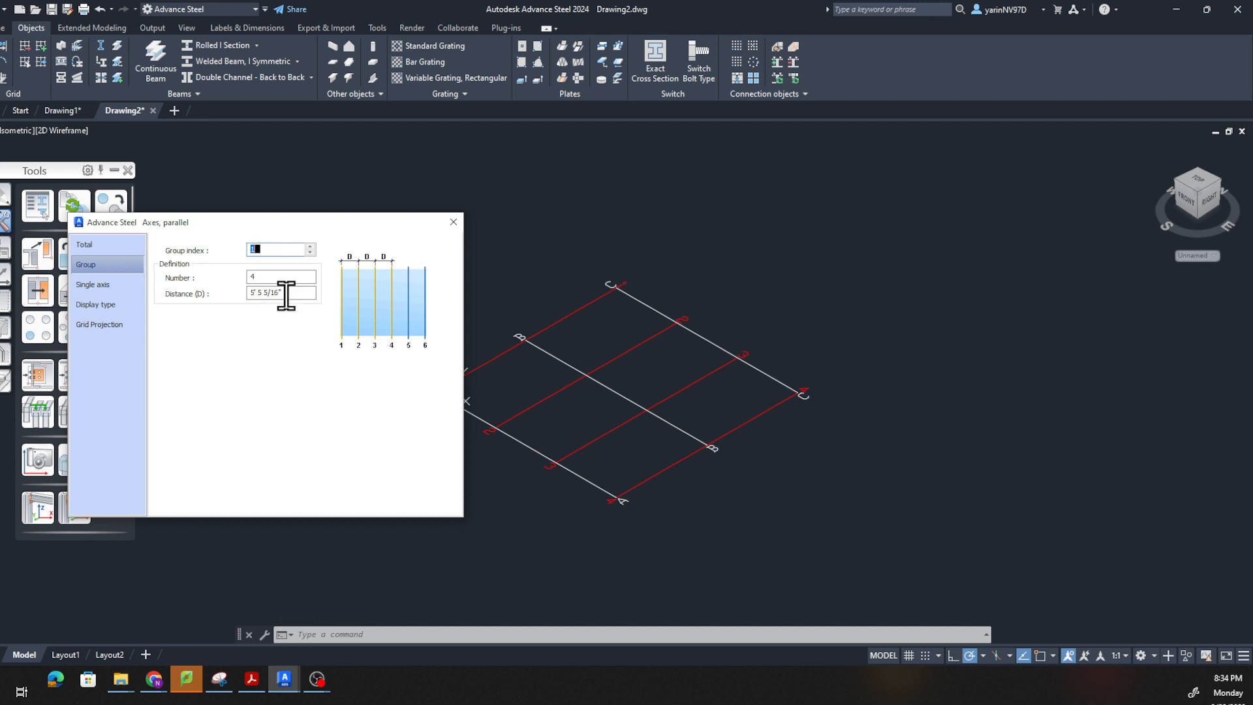
pyautogui.moveTo(278, 276); pyautogui.dragTo(243, 276)
pyautogui.write('3')
pyautogui.press('Return')
pyautogui.click(452, 221)
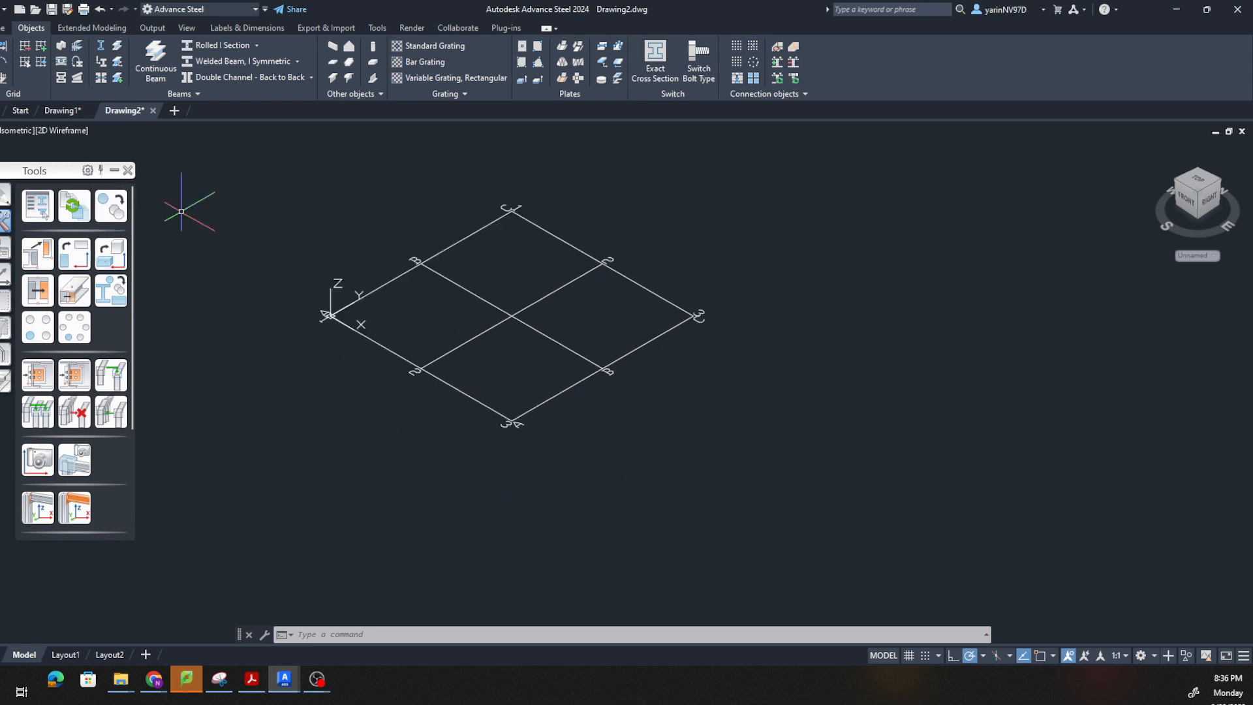
# - Draw a single grid axis 196 inches long in the Y direction, outside the grid beyond axis 3
pyautogui.click(3, 77)
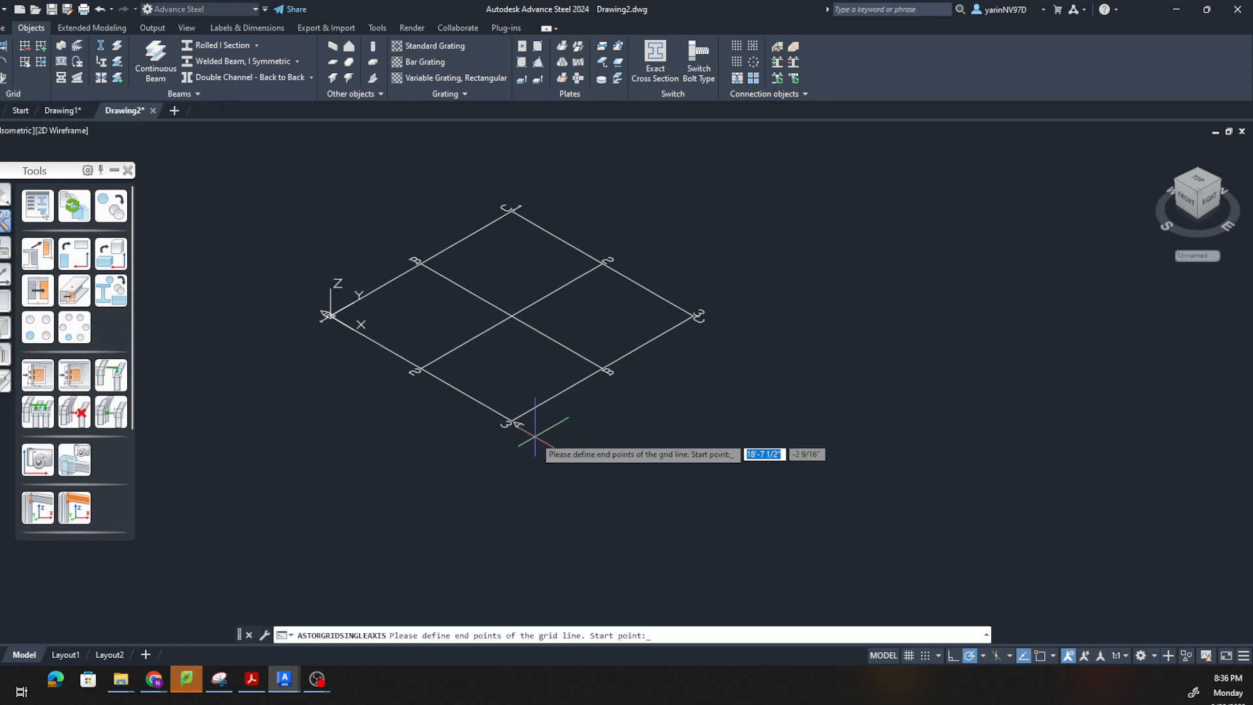
pyautogui.click(580, 465)
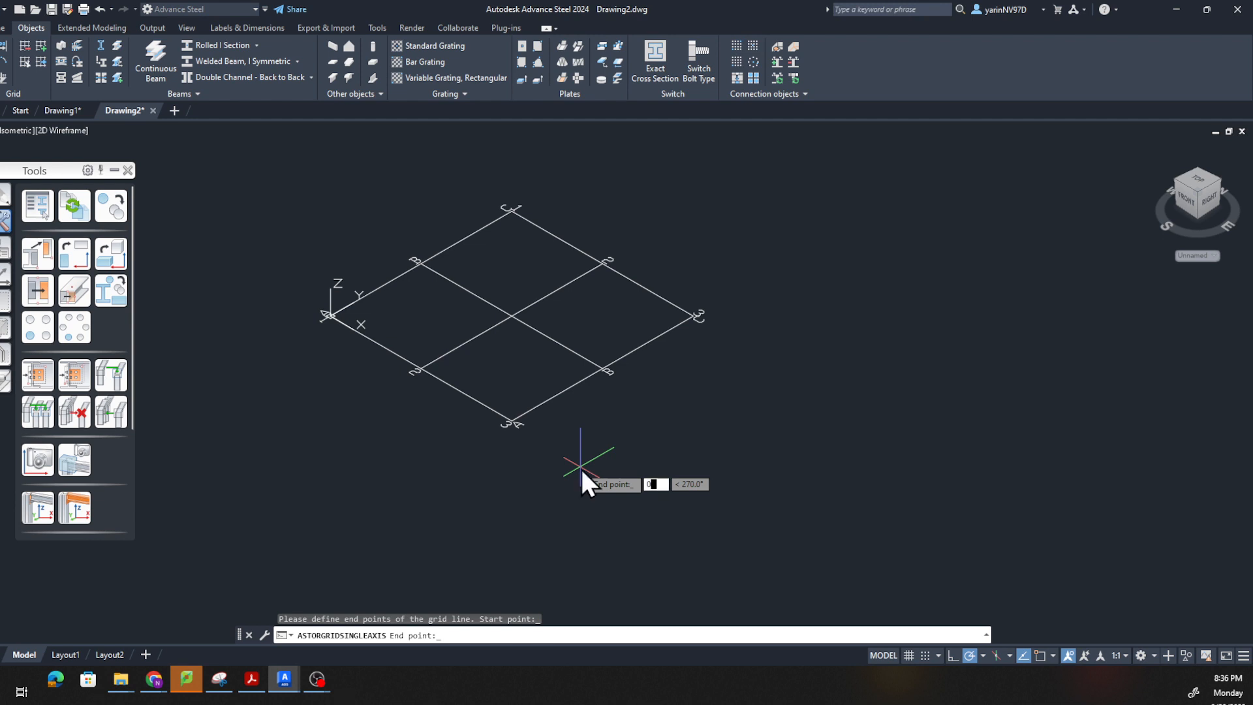
pyautogui.write('0')
pyautogui.press('Return')
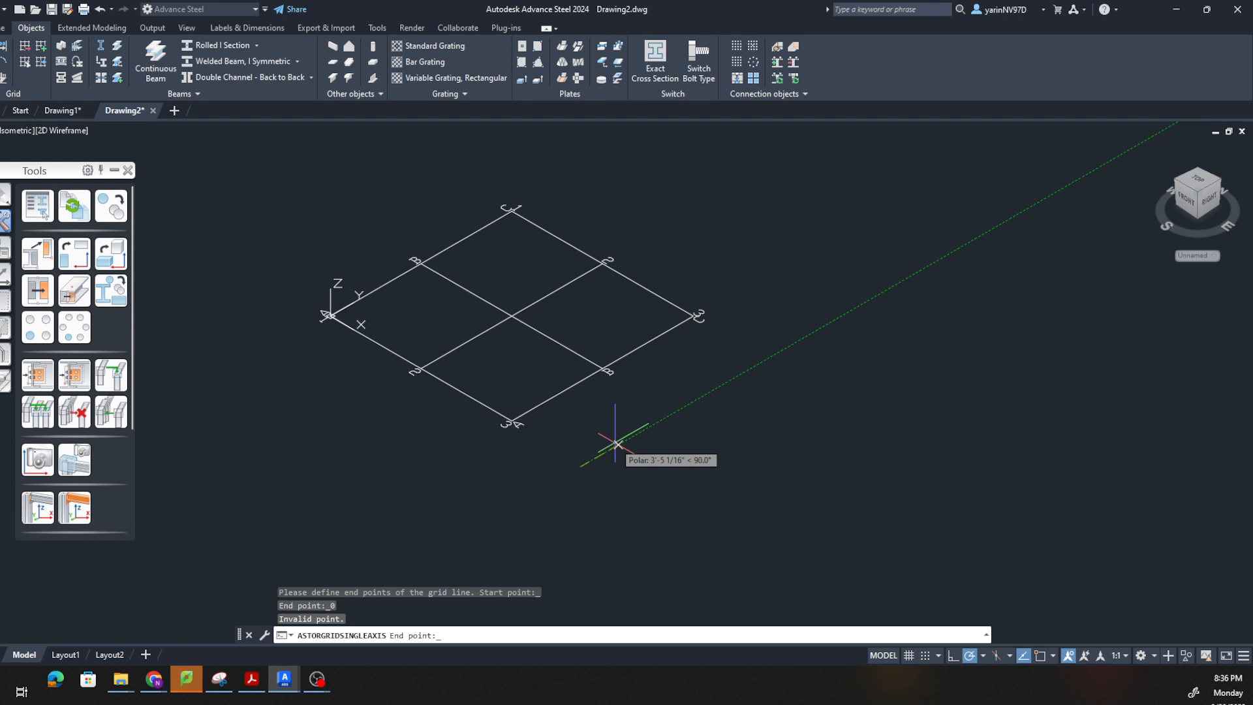
pyautogui.write('196')
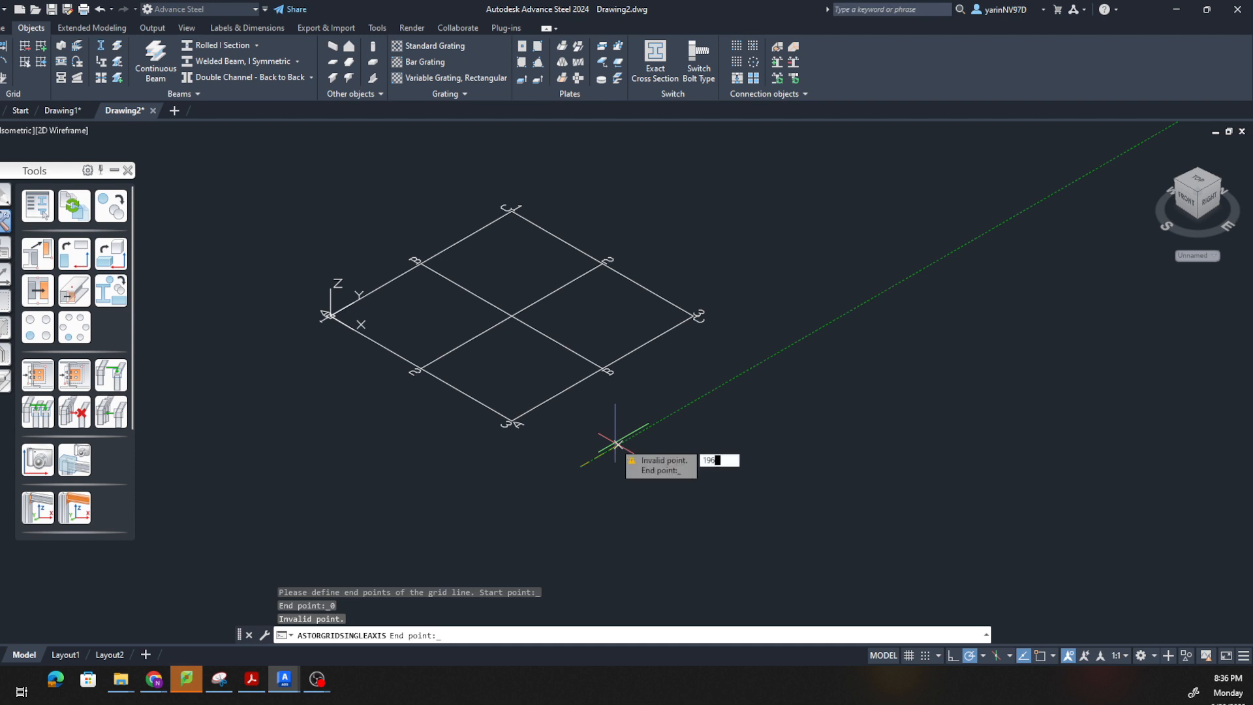
pyautogui.press('Return')
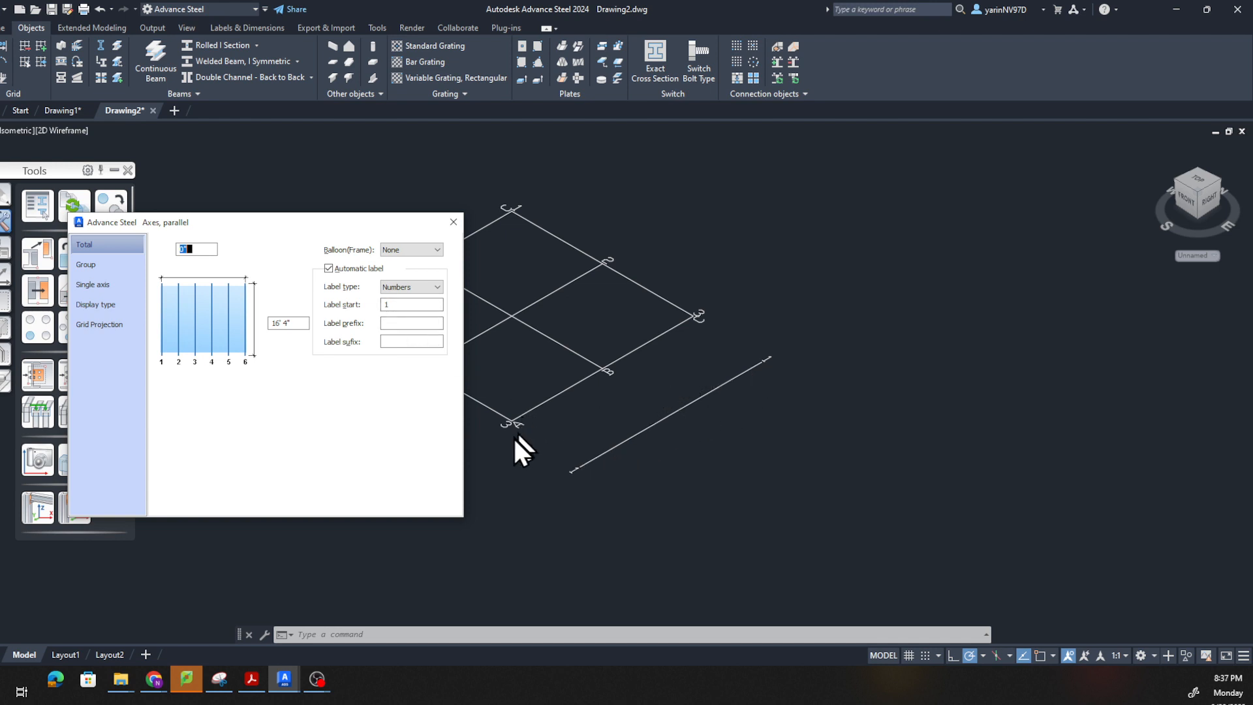
# - Set the label start of the new single axis to 4 and close its properties
pyautogui.doubleClick(395, 304)
pyautogui.write('4')
pyautogui.press('Return')
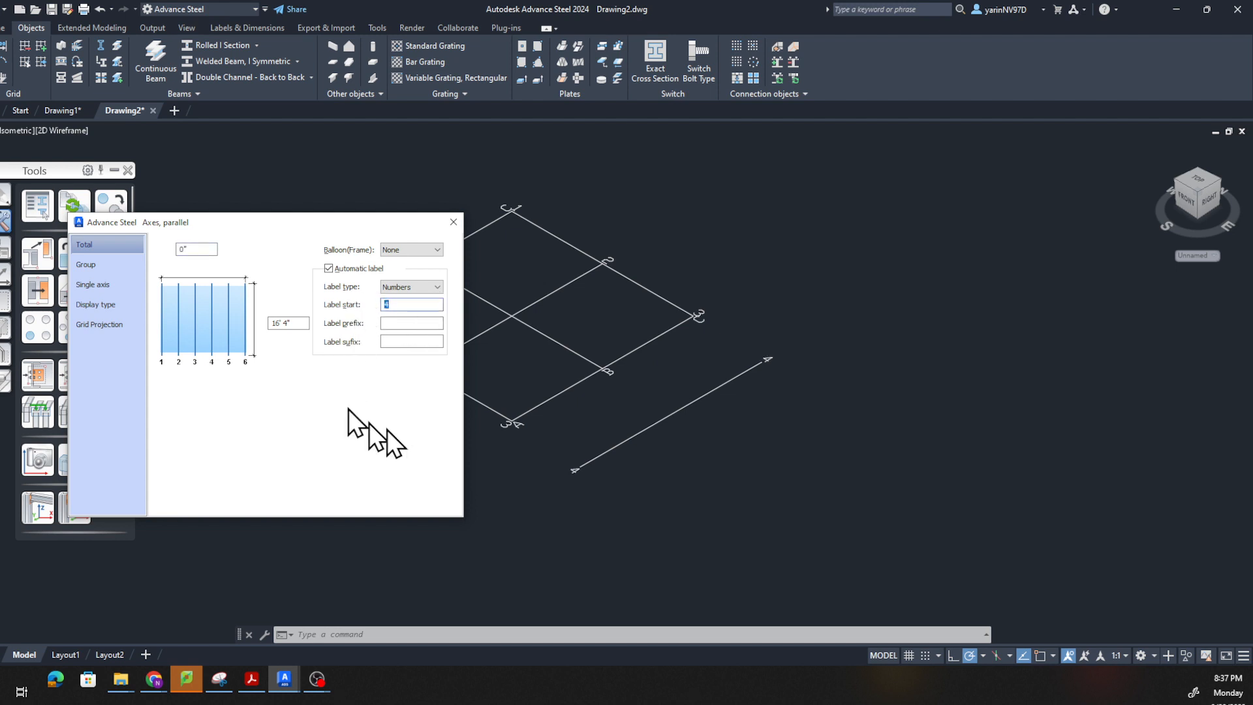
pyautogui.click(454, 222)
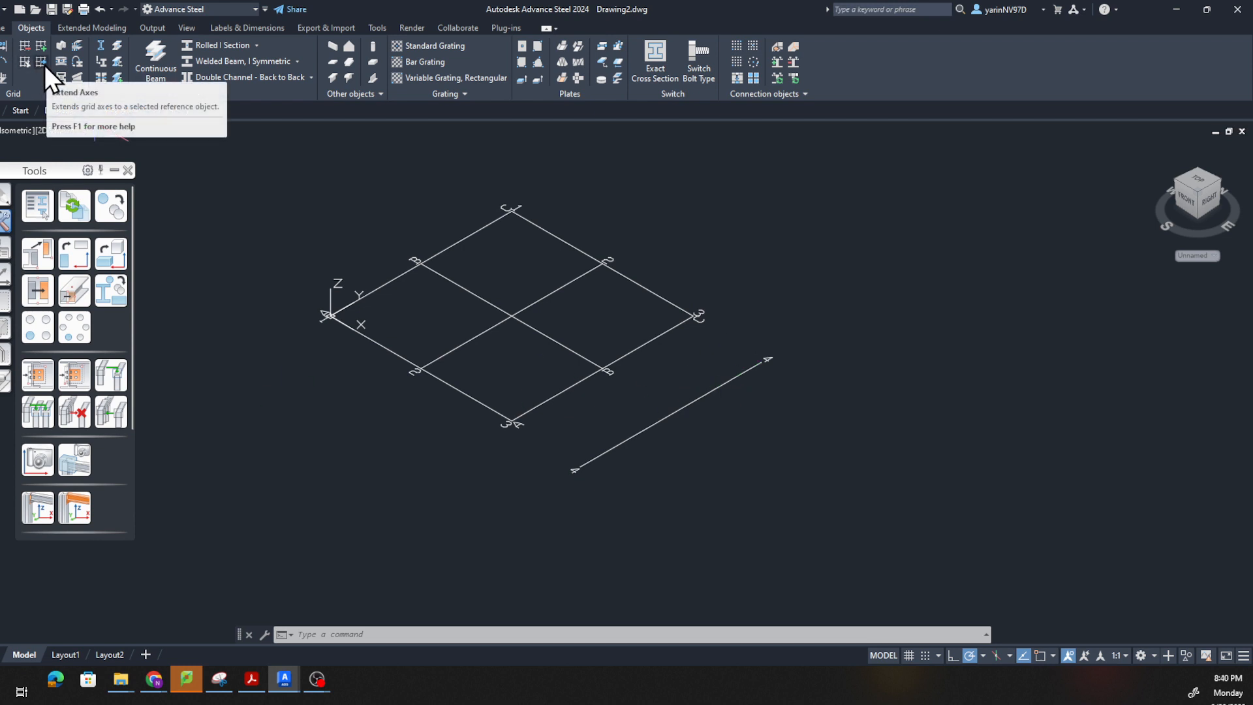
# - Extend axes A, B and C to the single axis 4 with Extend Axes, using axis 4 as the boundary
pyautogui.click(41, 59)
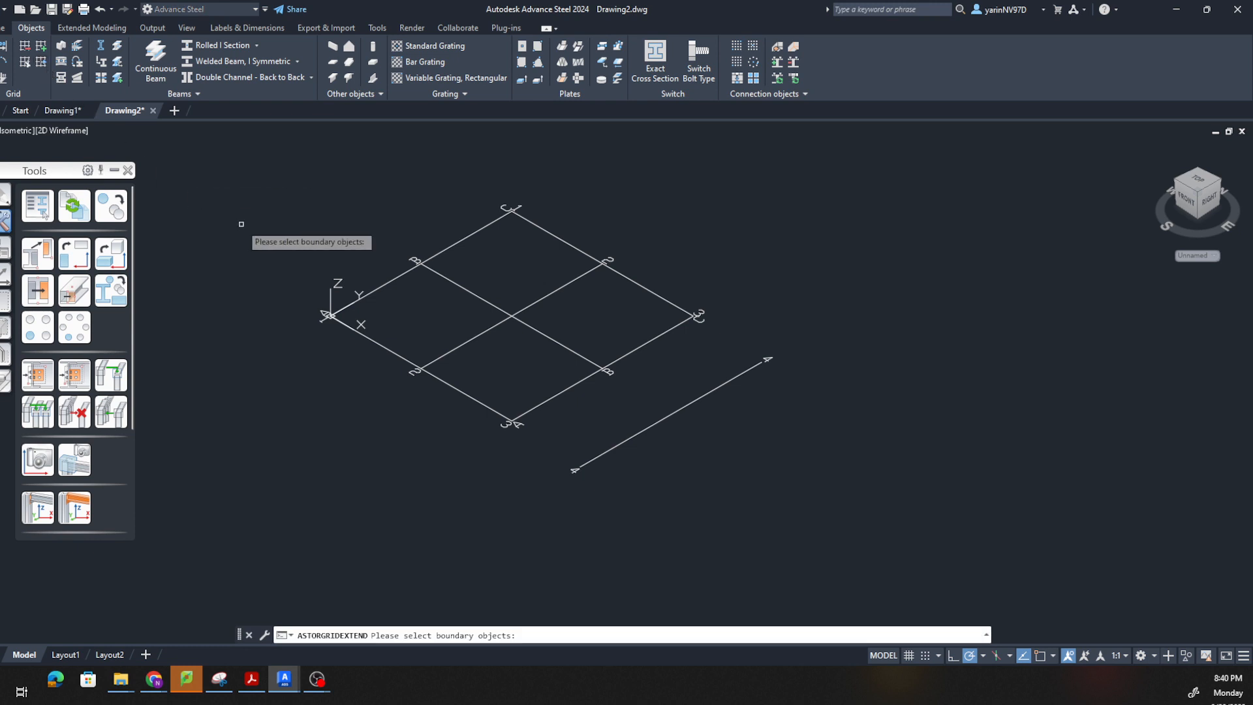
pyautogui.click(598, 456)
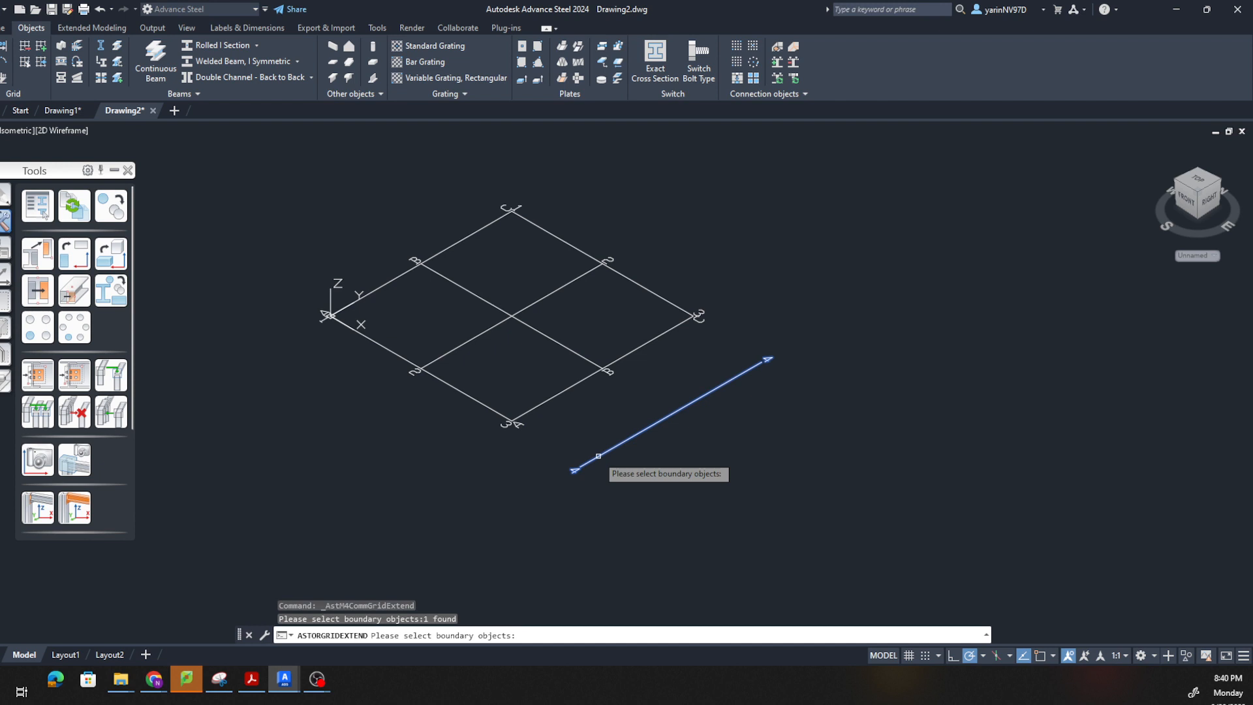
pyautogui.press('Return')
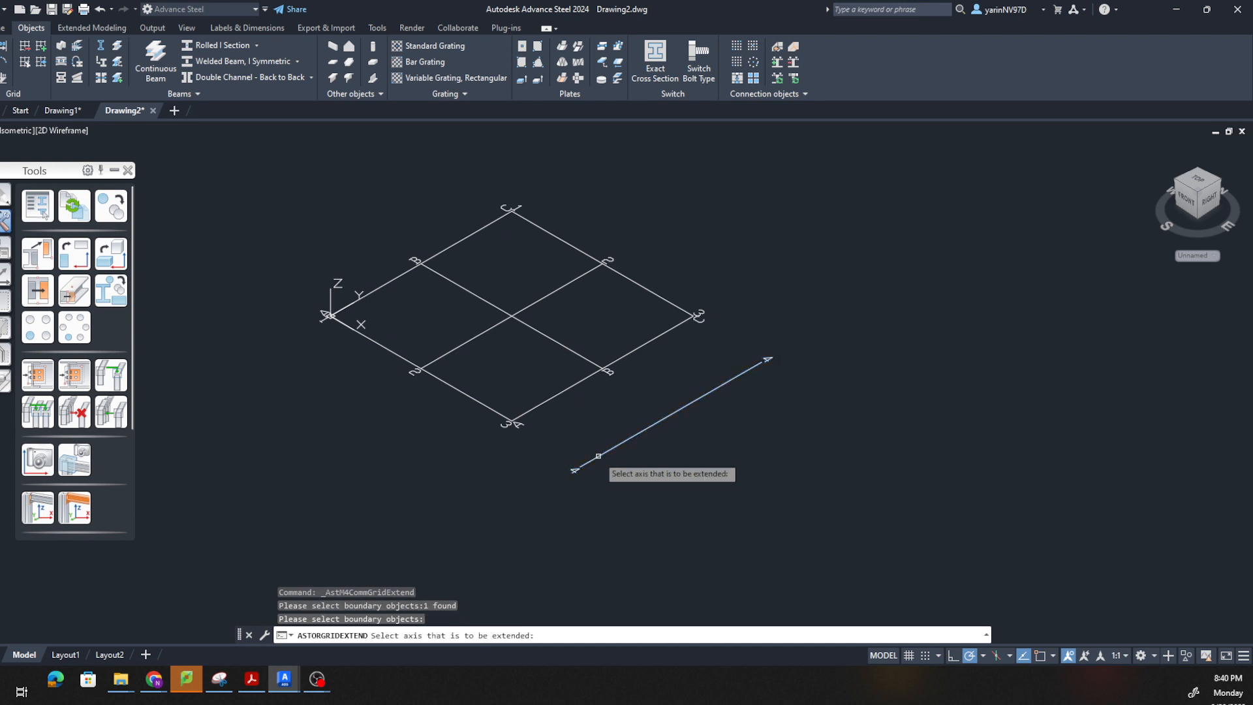
pyautogui.click(457, 390)
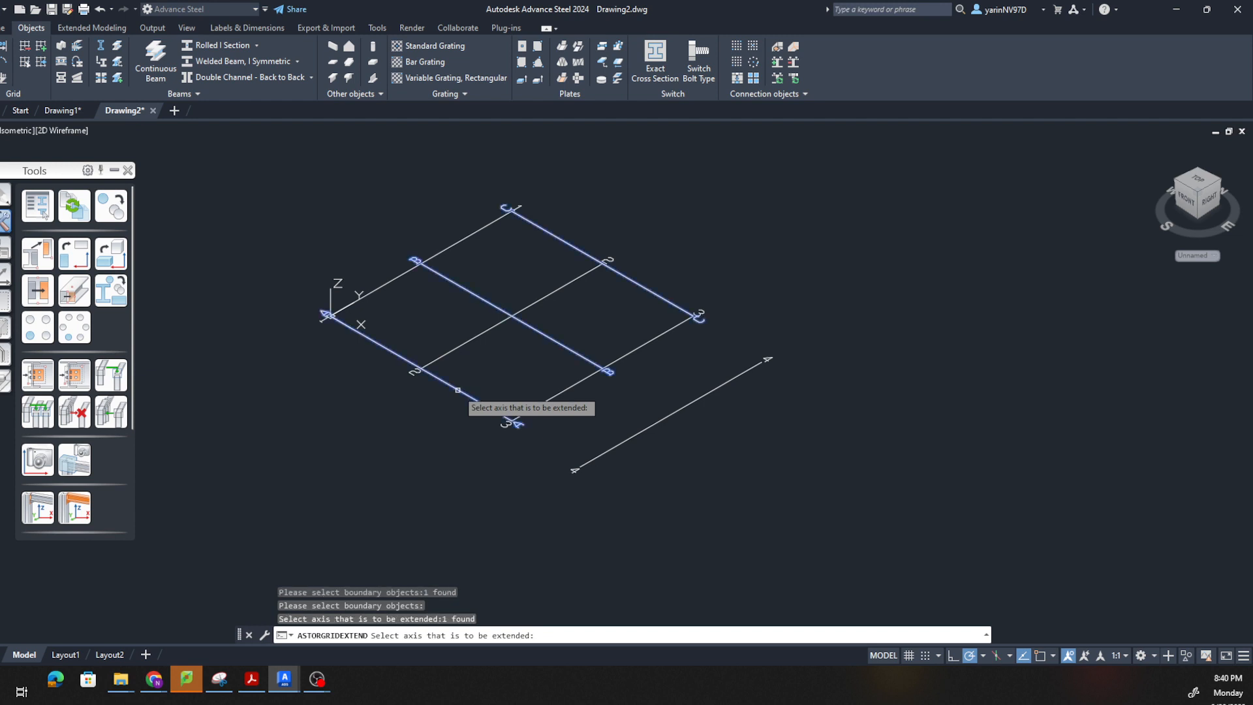
pyautogui.press('Return')
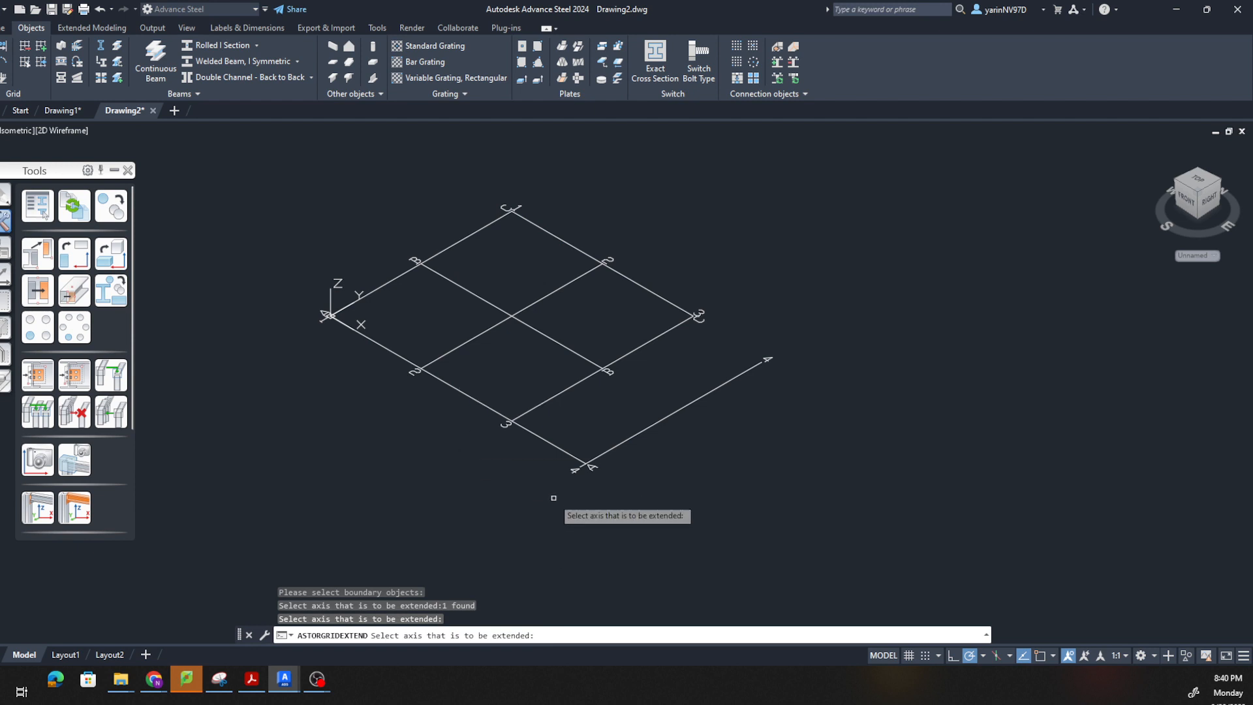
pyautogui.click(582, 357)
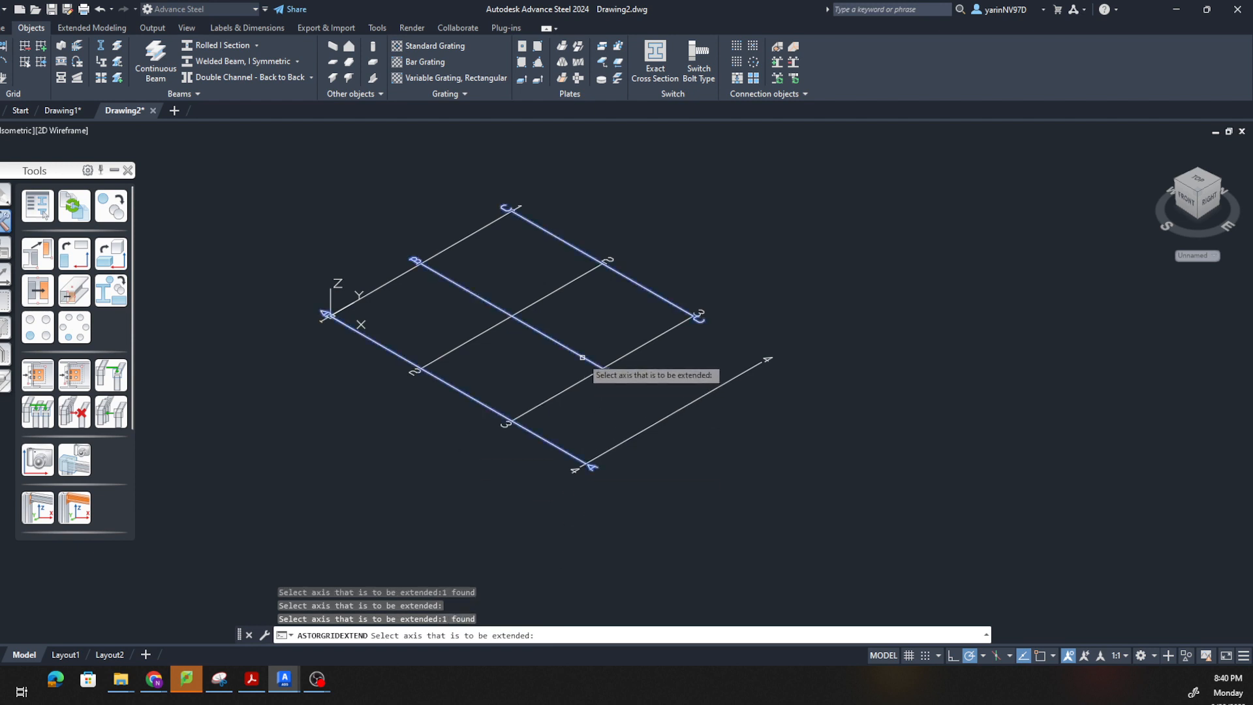
pyautogui.press('Return')
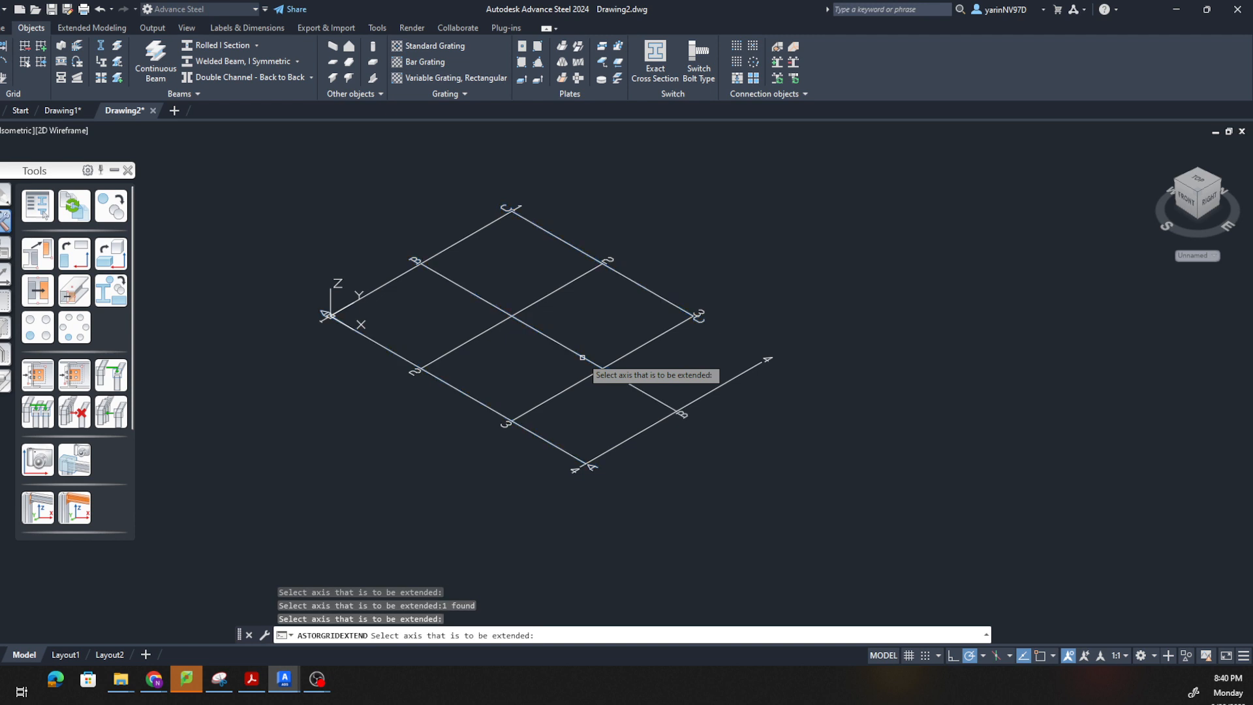
pyautogui.click(644, 289)
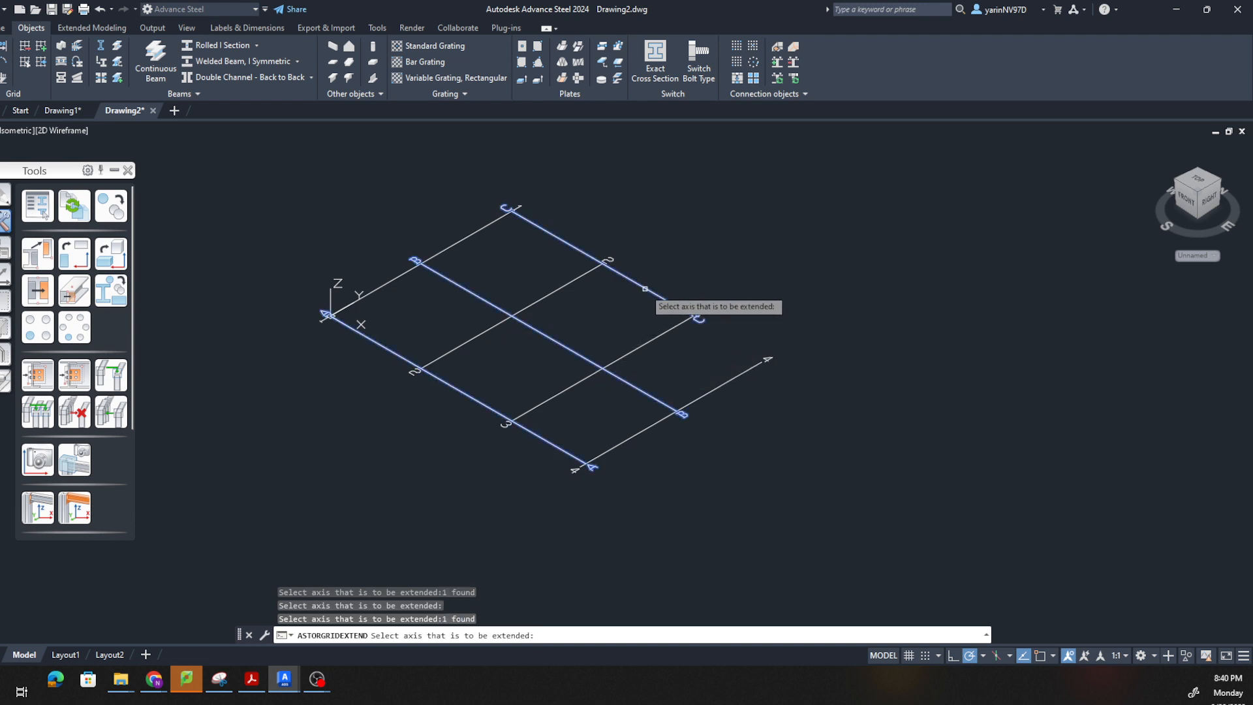
pyautogui.press('Return')
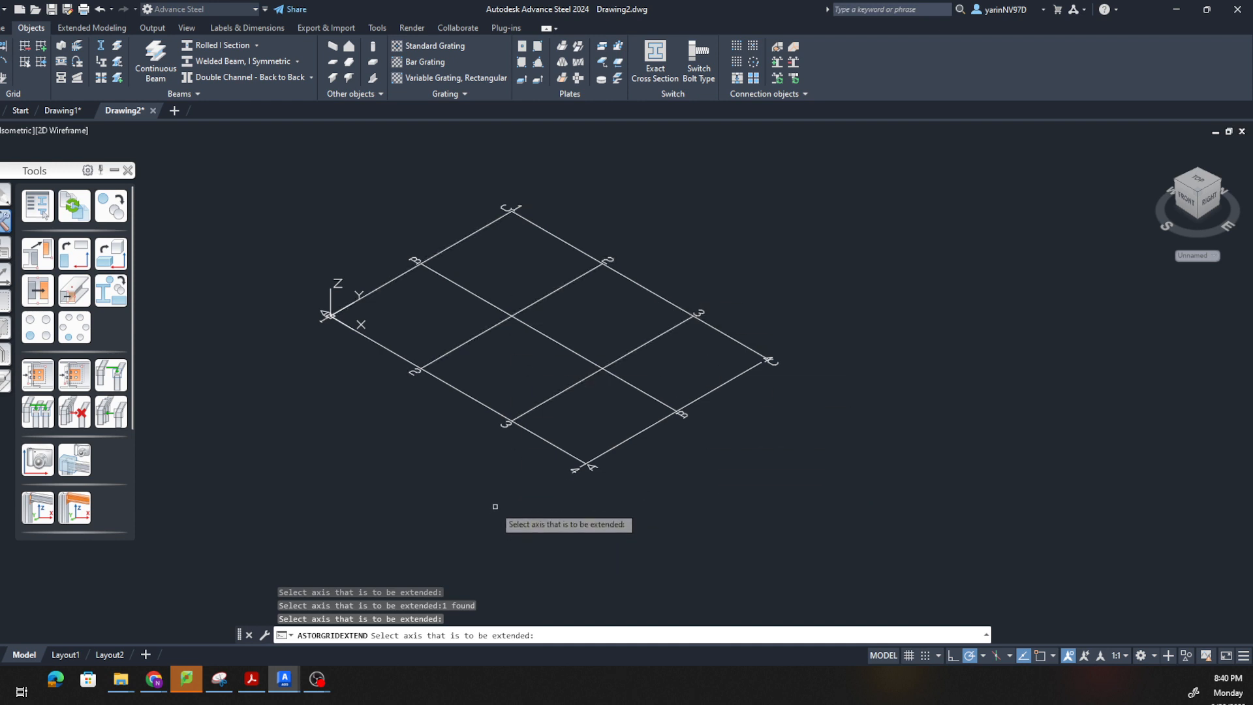
pyautogui.press('Escape')
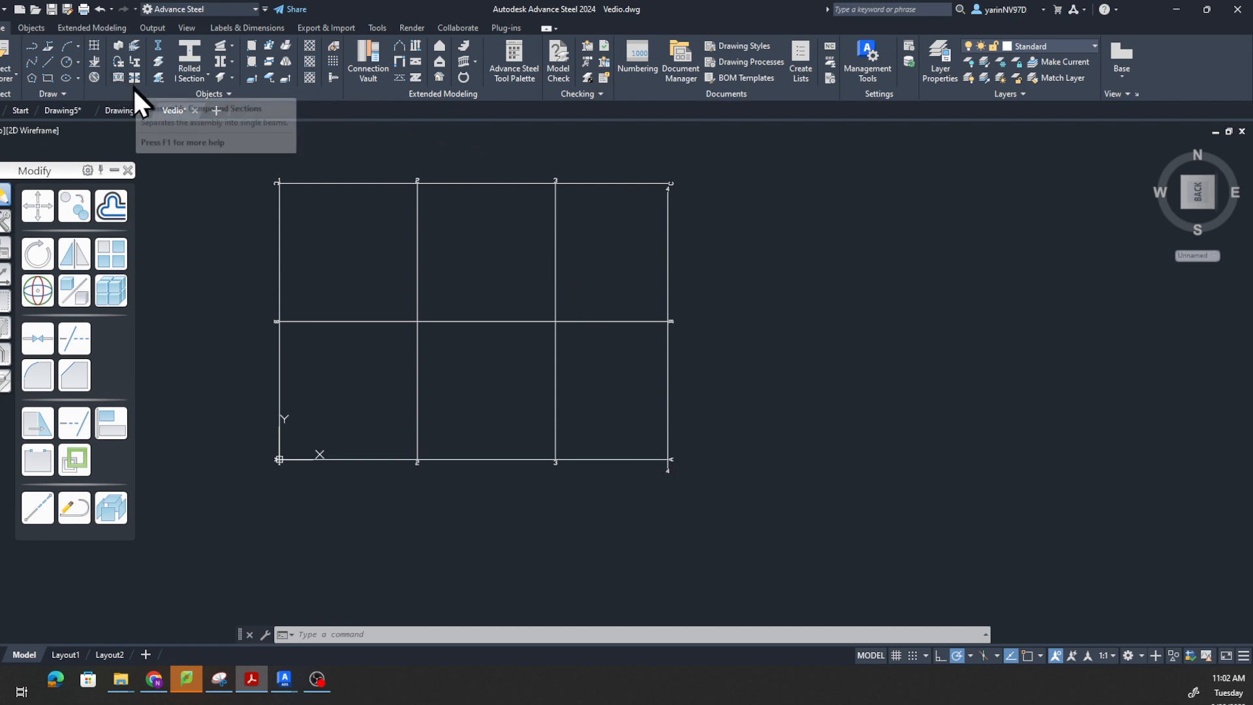
# - Switch the model view to NE Isometric so the grid shows in 3D
pyautogui.click(35, 27)
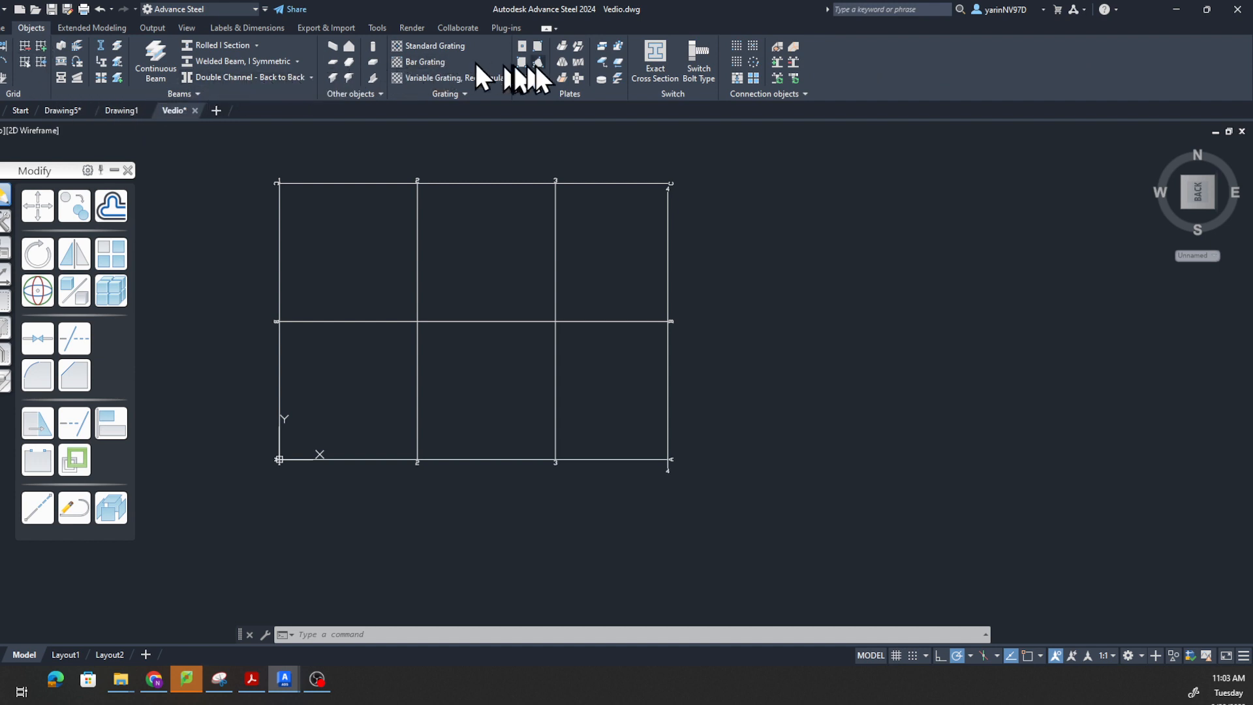
pyautogui.click(61, 44)
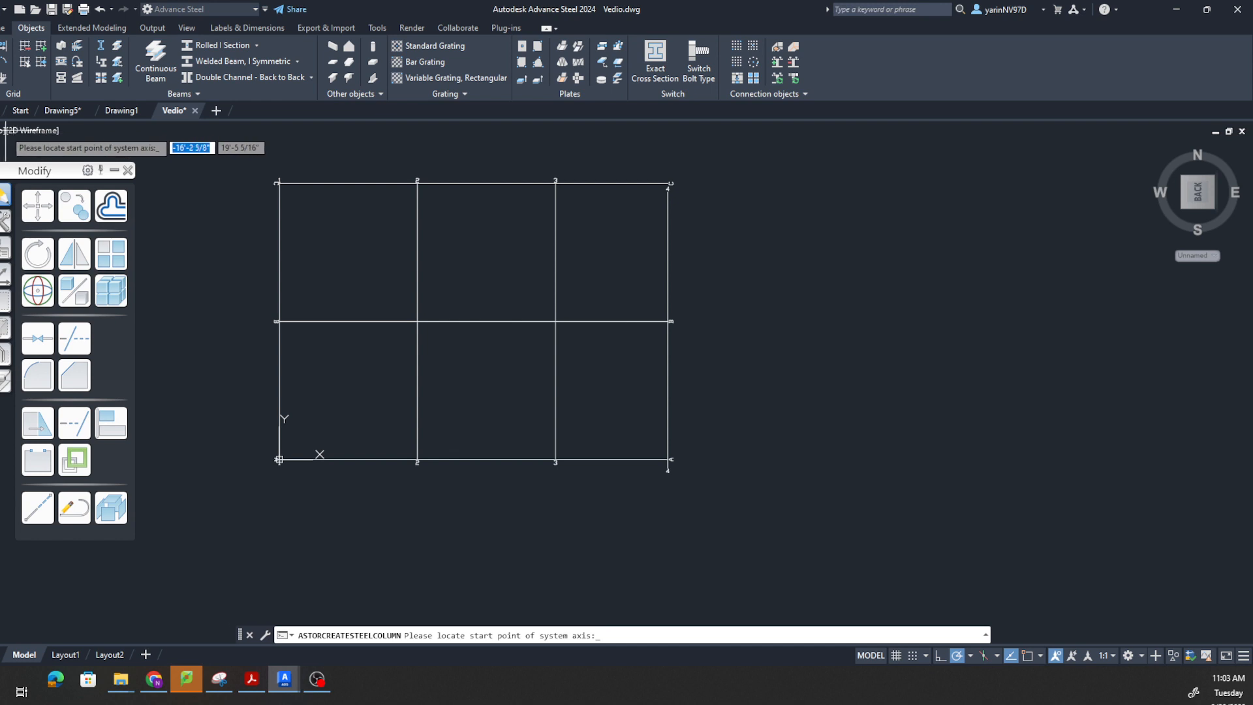
pyautogui.press('Escape')
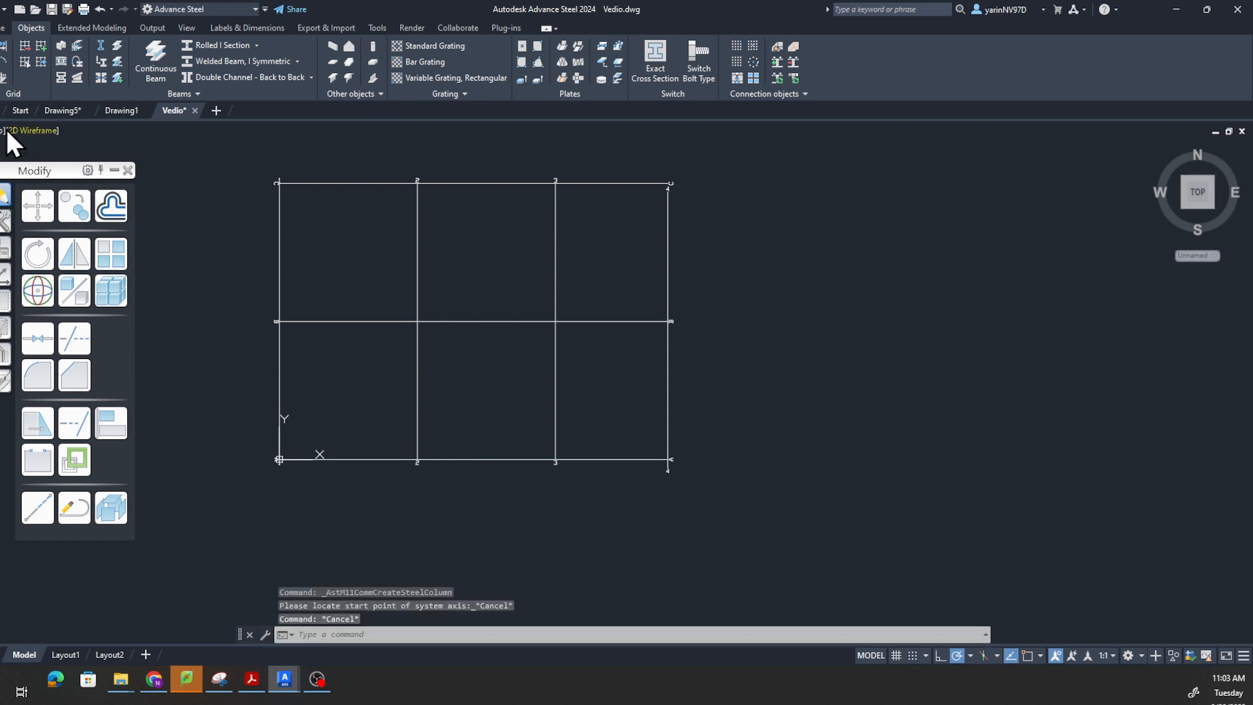
pyautogui.click(3, 130)
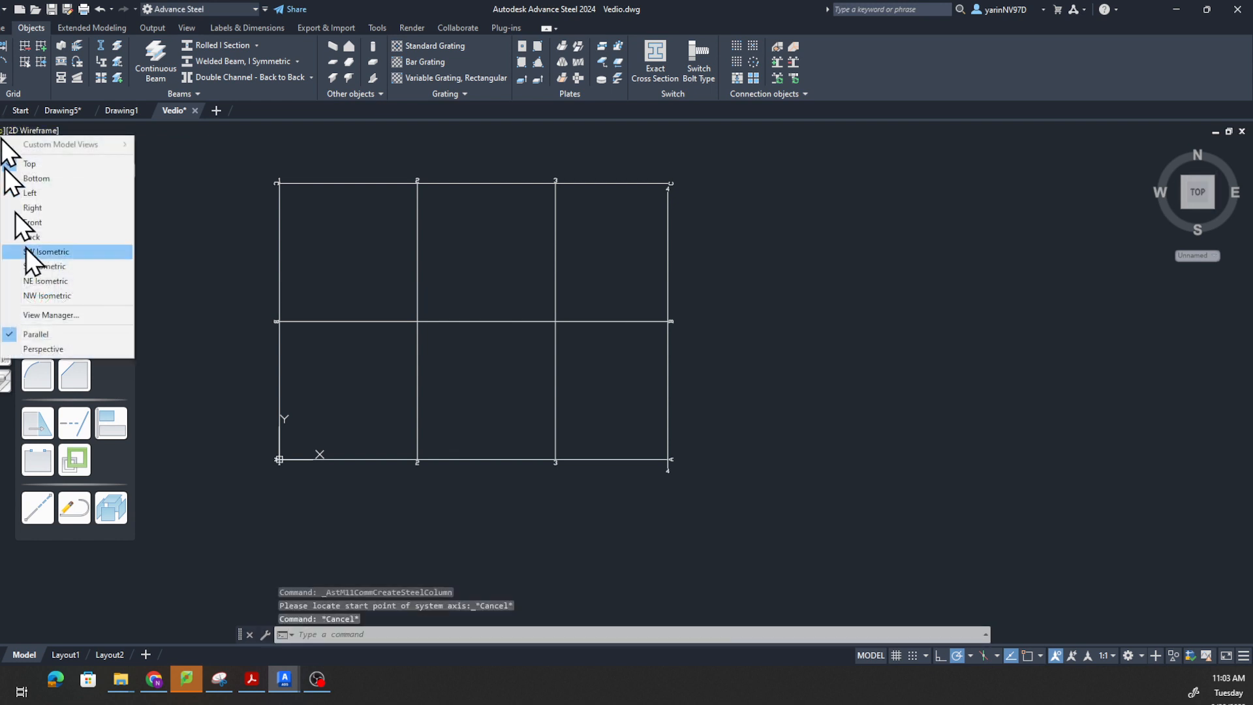
pyautogui.click(40, 280)
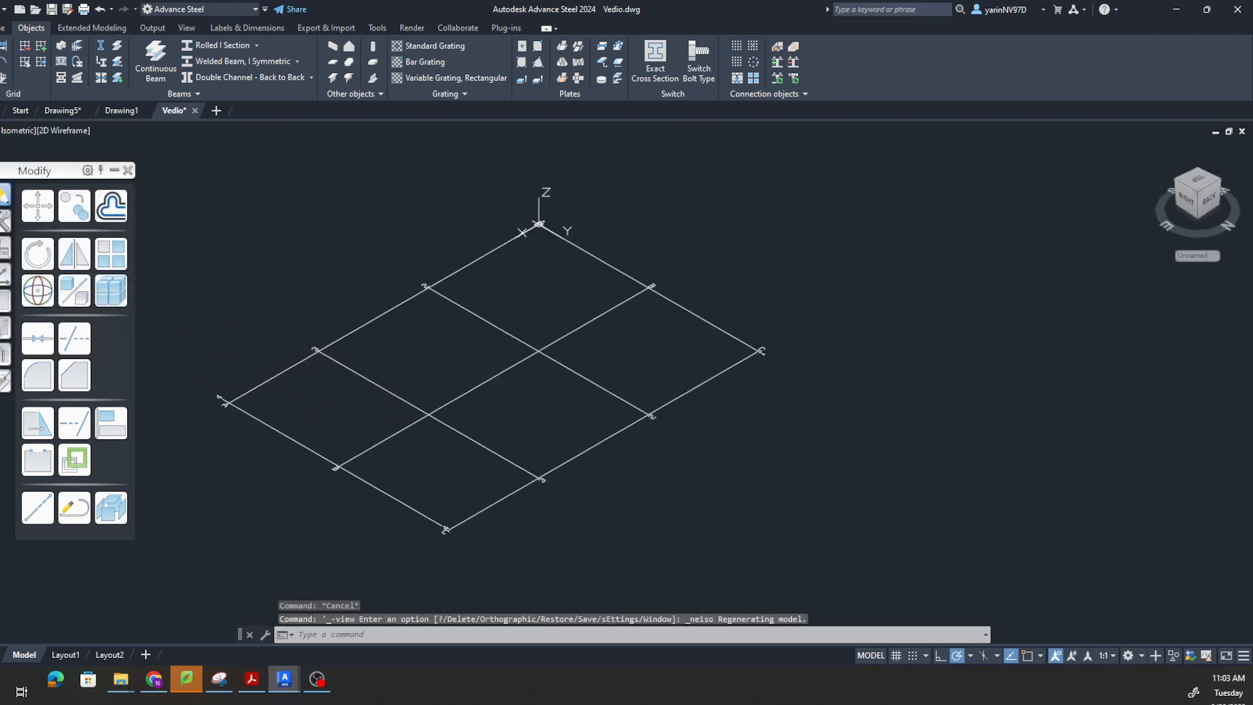
pyautogui.moveTo(377, 402); pyautogui.dragTo(503, 392, button='middle')
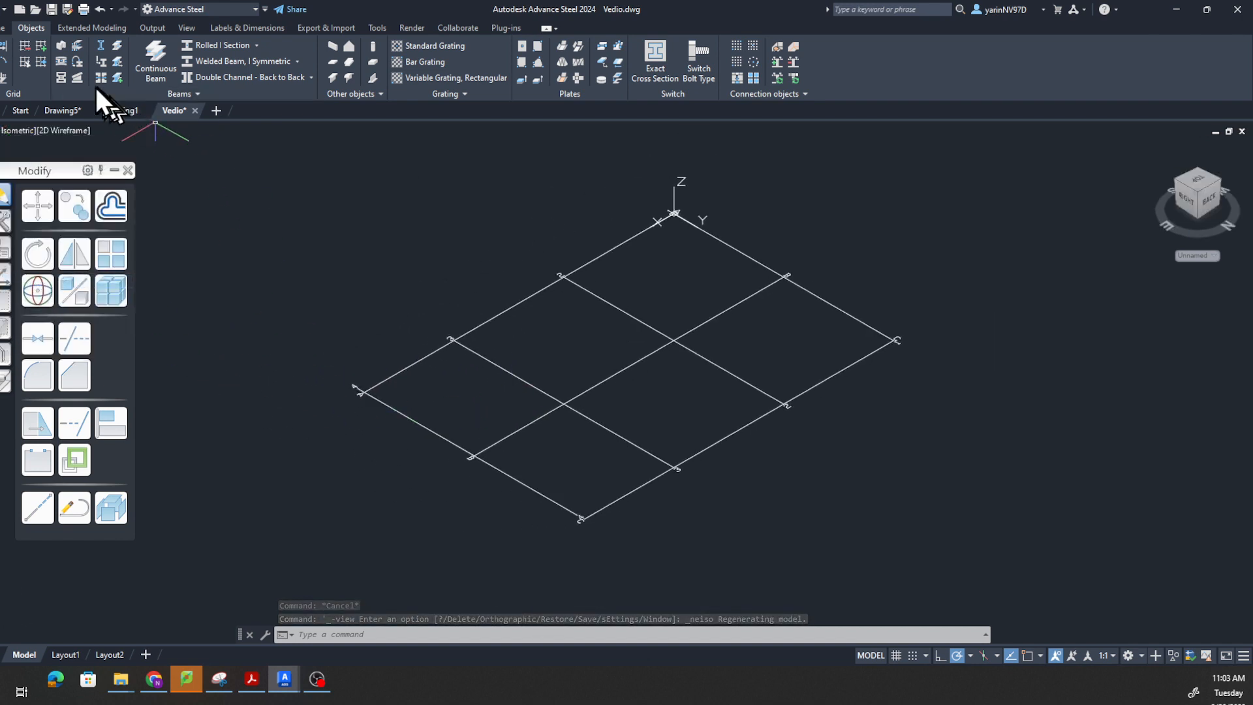
# - Place steel columns at all twelve grid intersections of axes A to C with axes 1 to 4
pyautogui.click(64, 46)
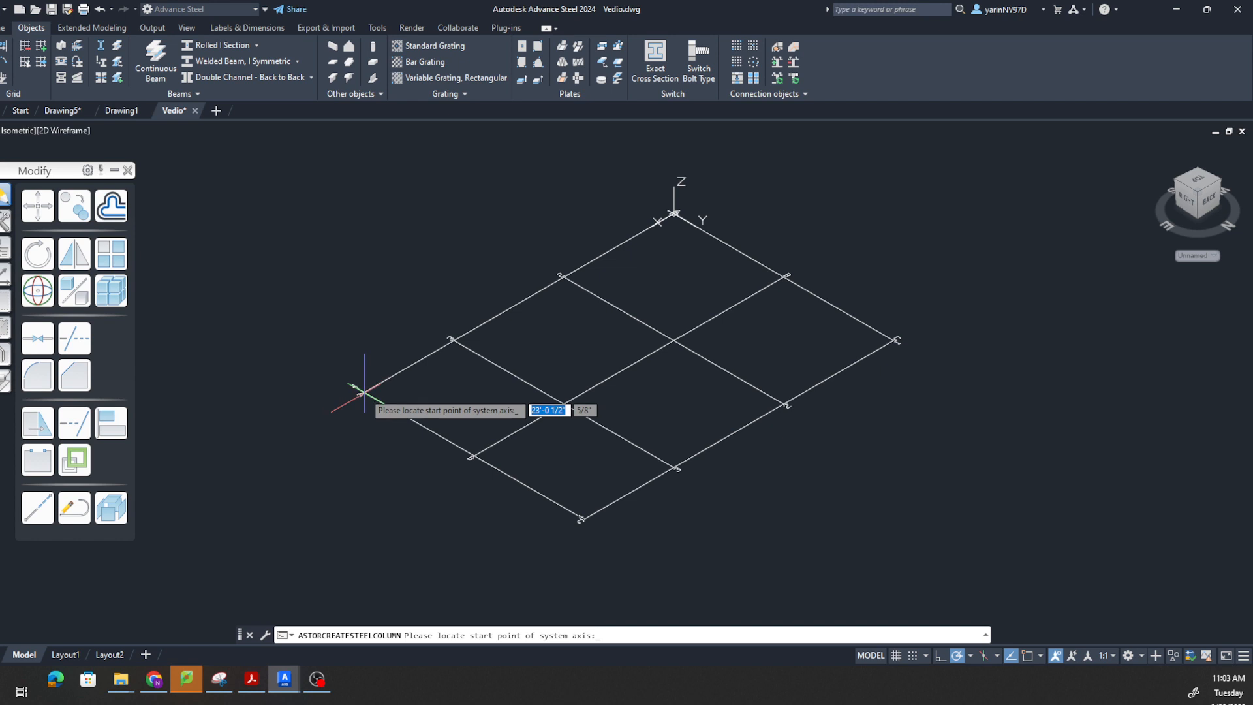
pyautogui.click(358, 390)
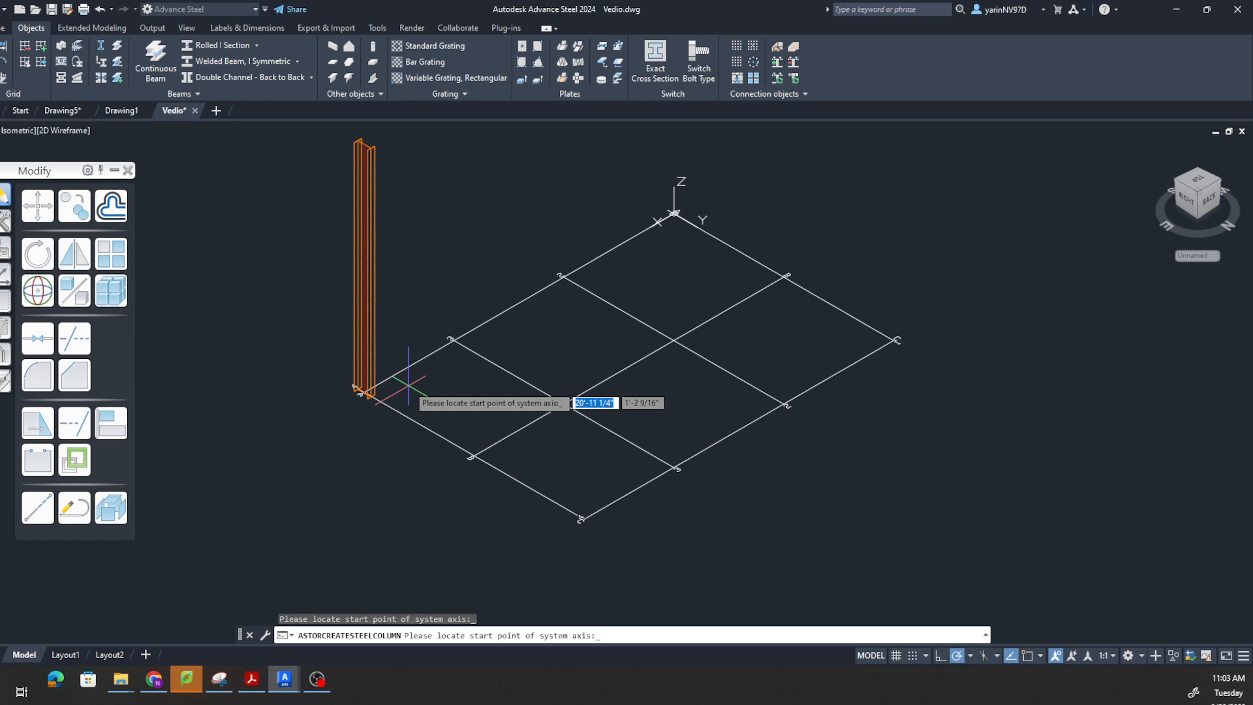
pyautogui.click(452, 339)
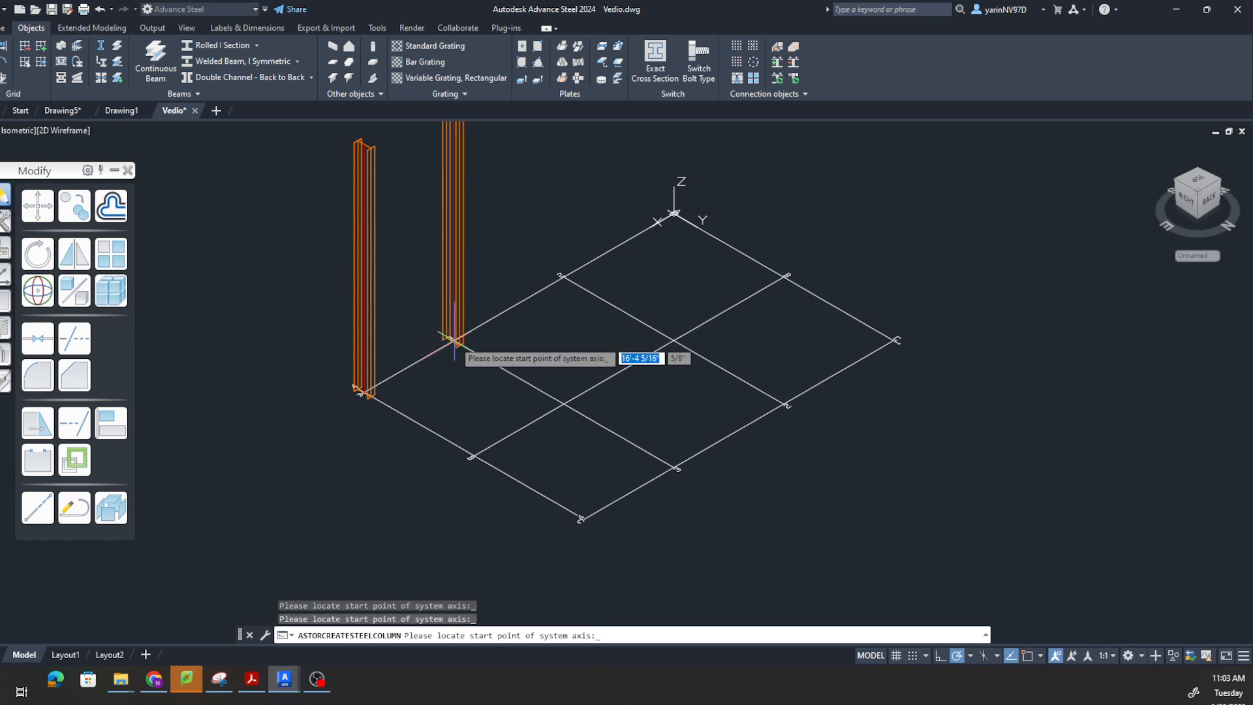
pyautogui.click(562, 274)
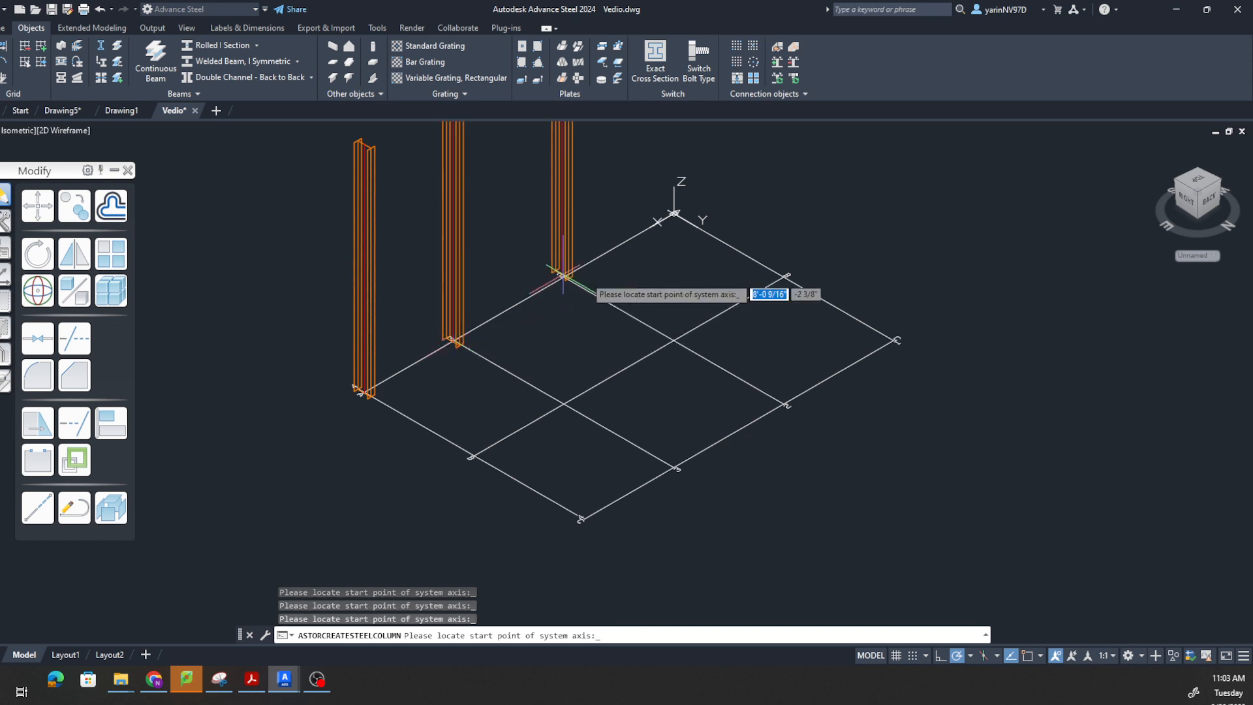
pyautogui.click(674, 213)
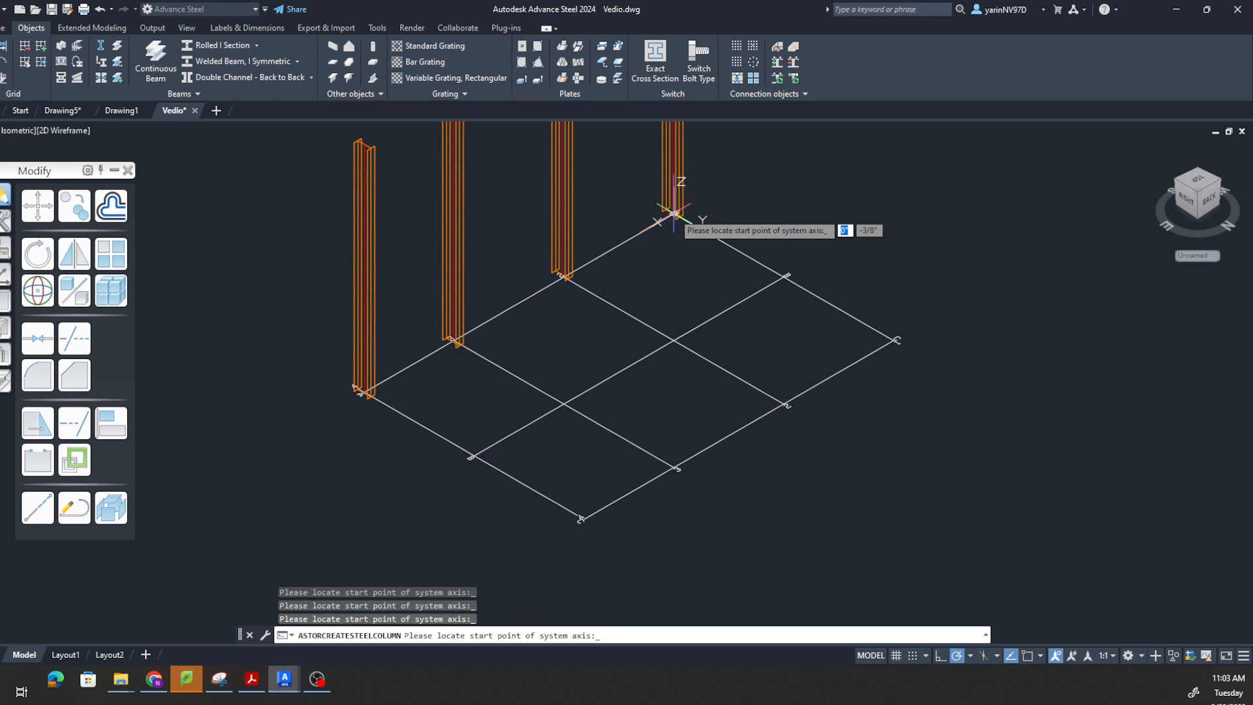
pyautogui.click(787, 274)
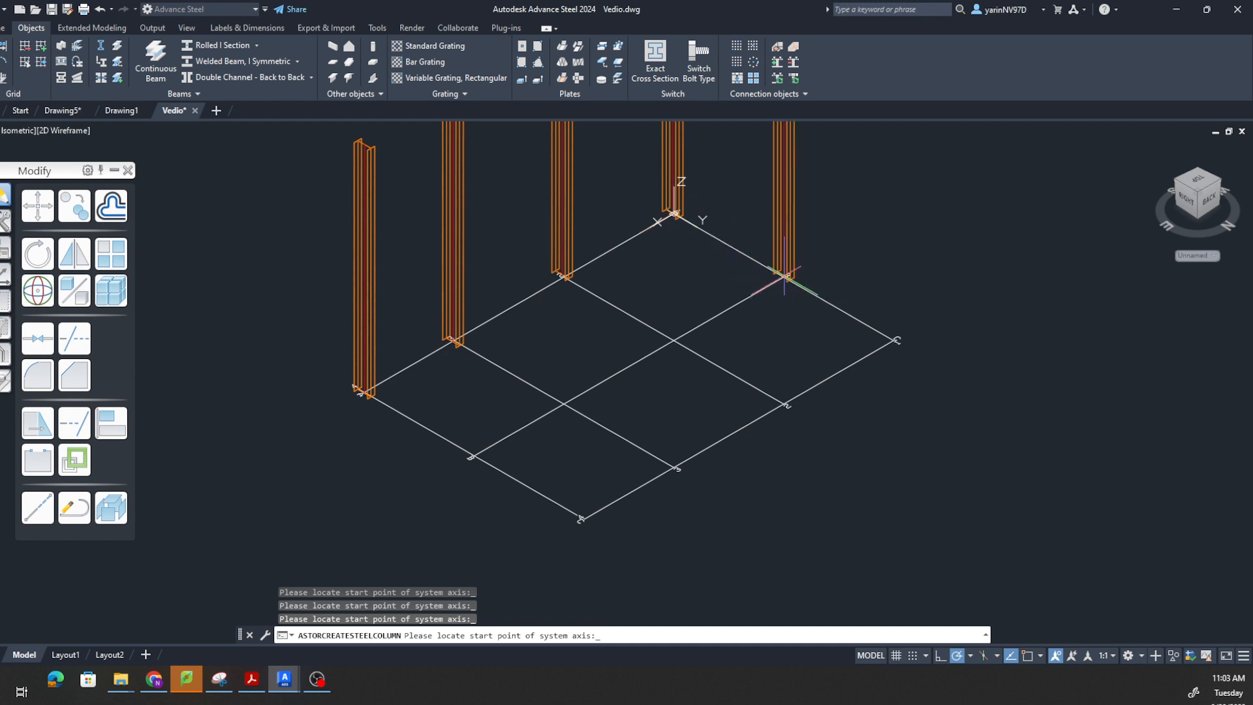
pyautogui.click(895, 340)
pyautogui.click(787, 404)
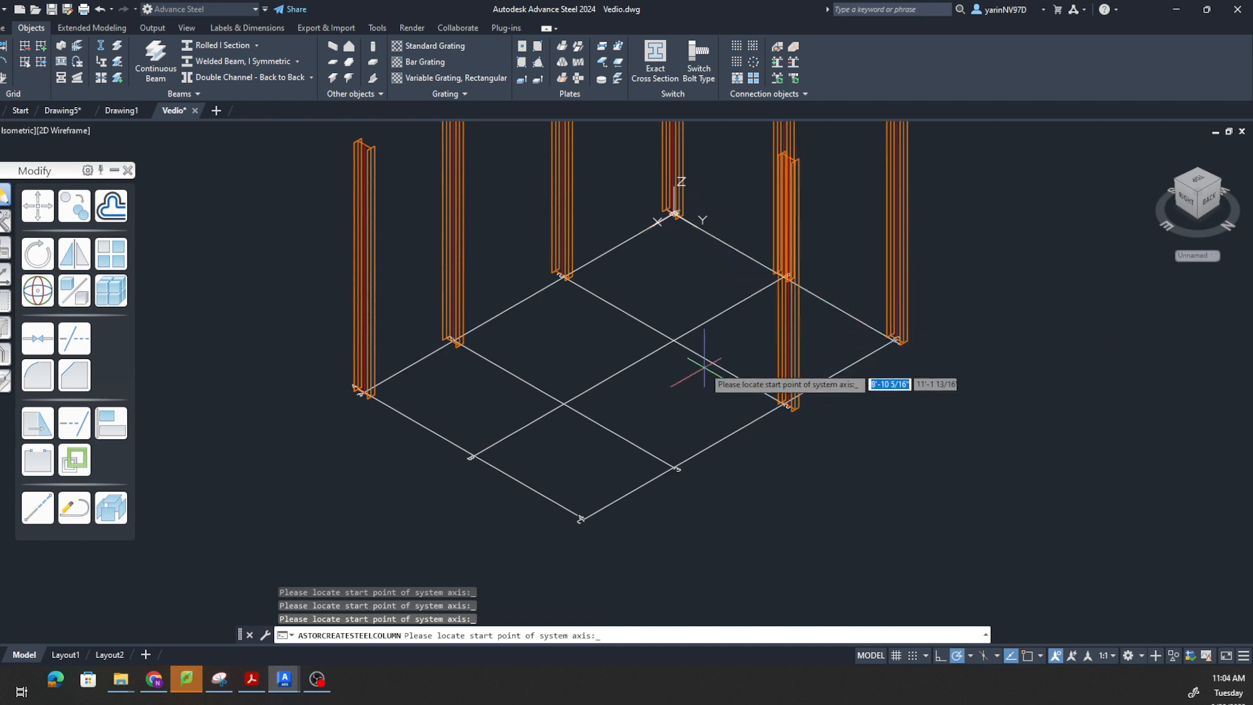
pyautogui.click(674, 340)
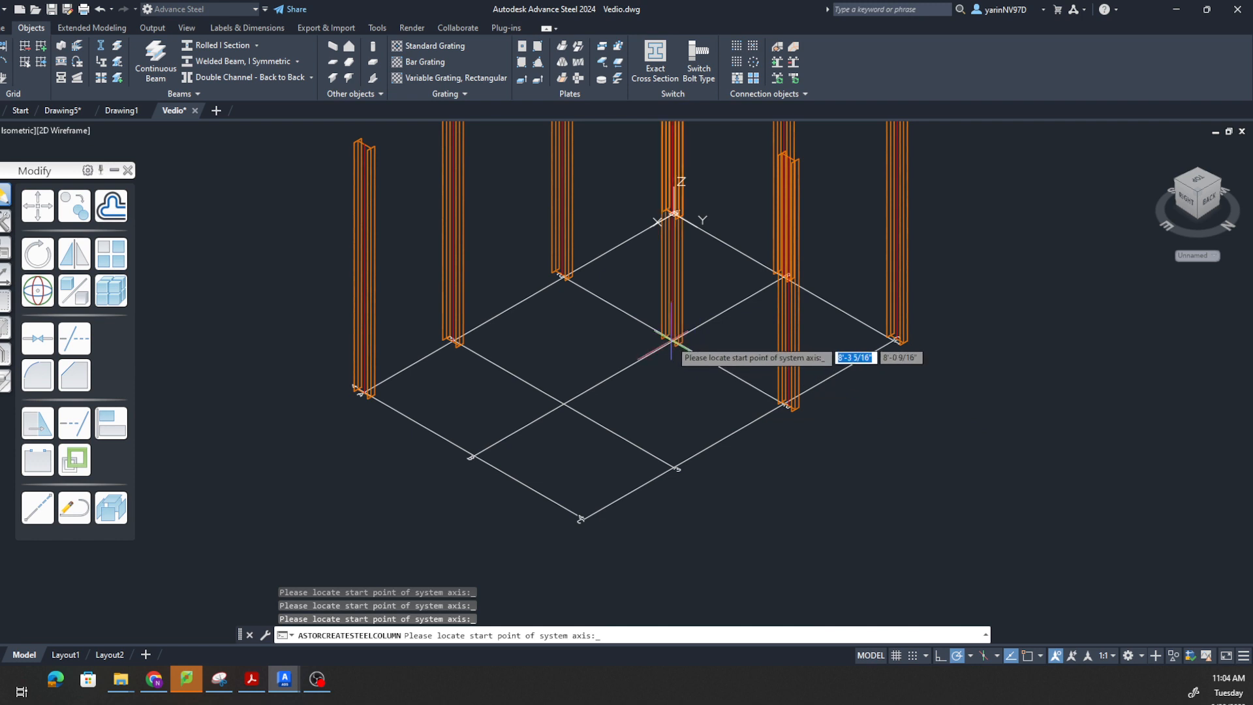
pyautogui.click(565, 404)
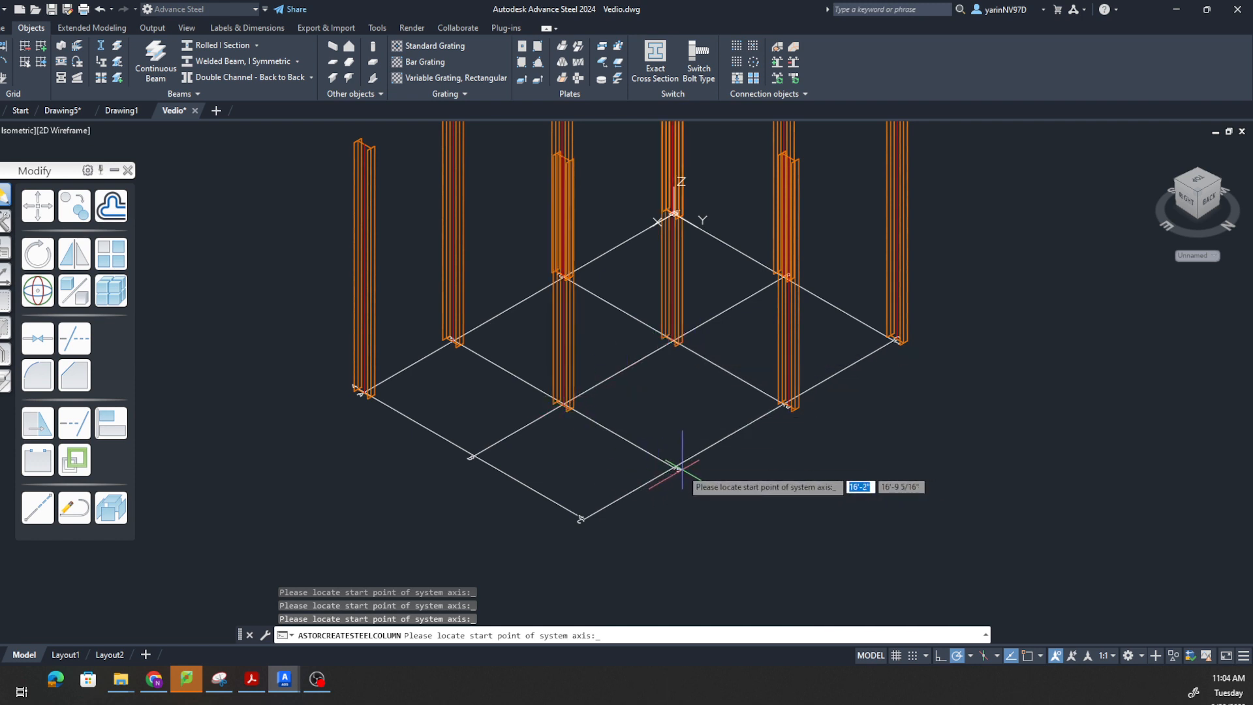
pyautogui.click(676, 468)
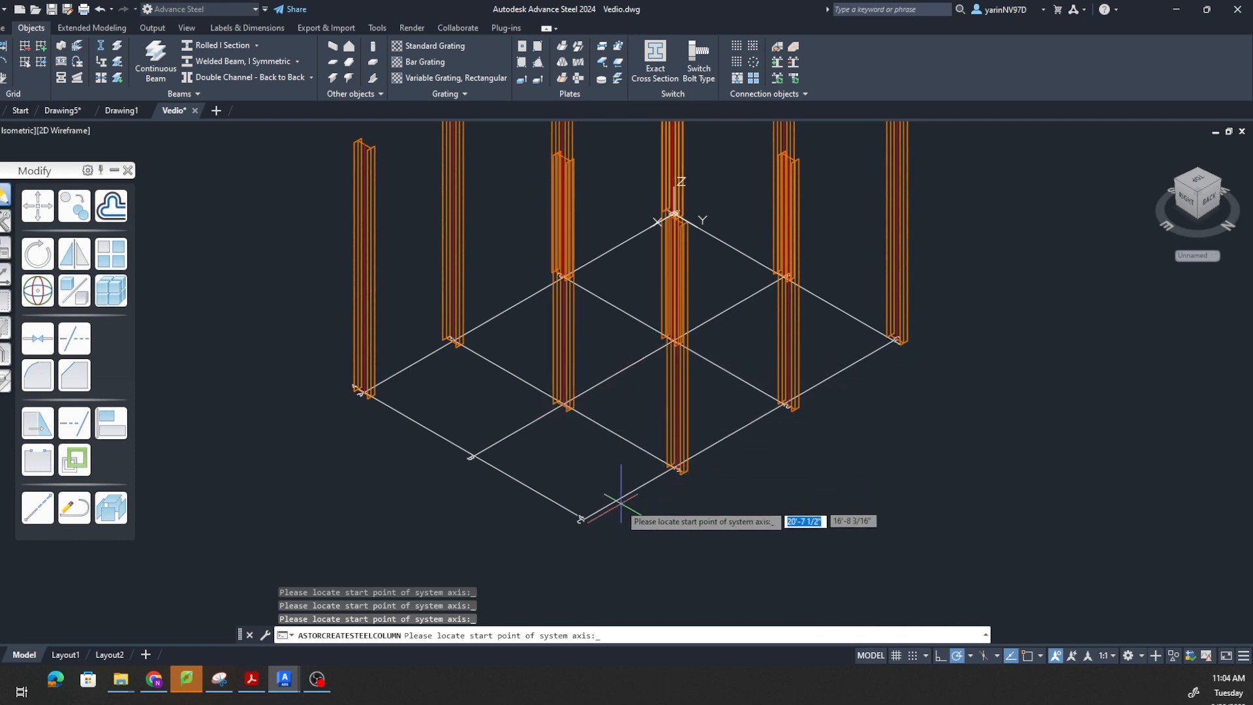
pyautogui.click(581, 519)
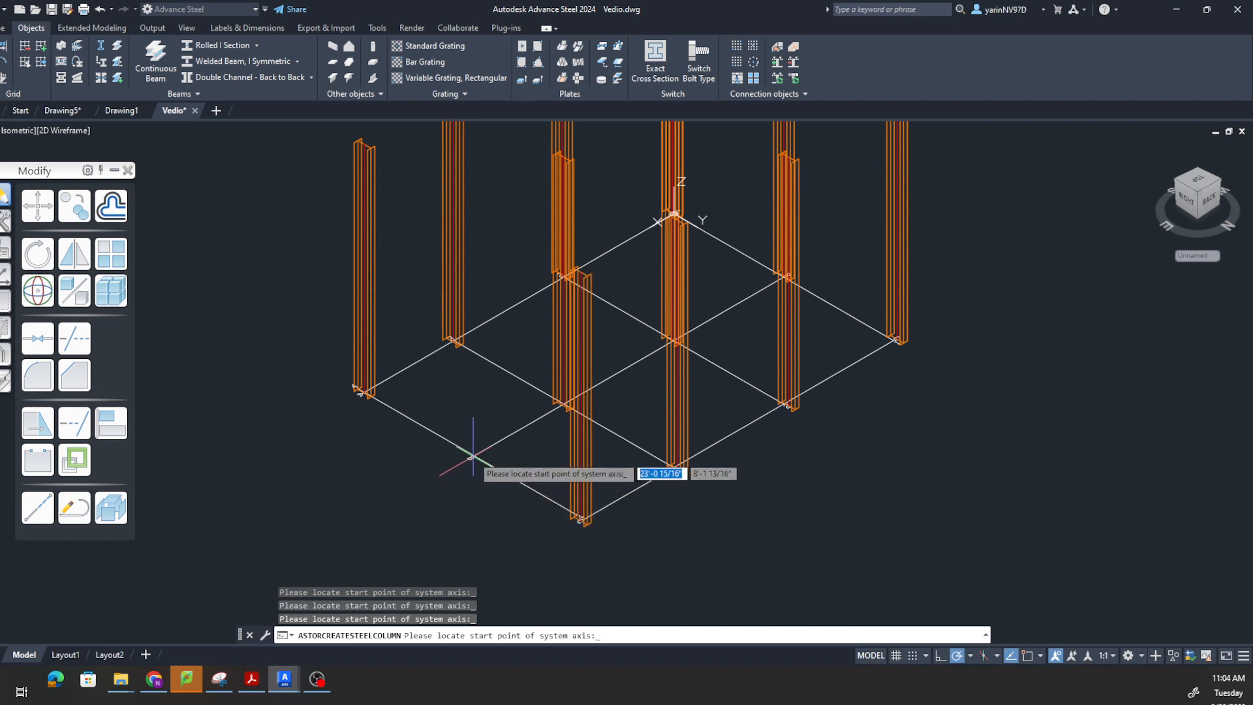
pyautogui.click(471, 456)
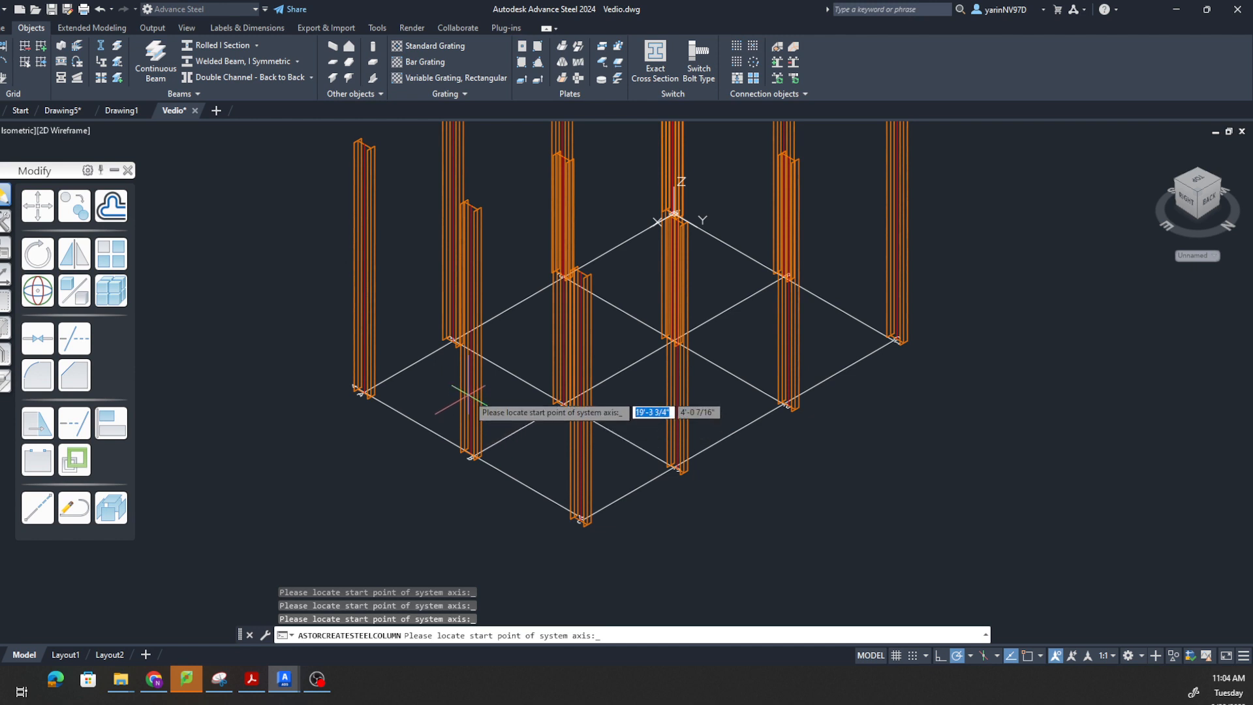
pyautogui.press('Escape')
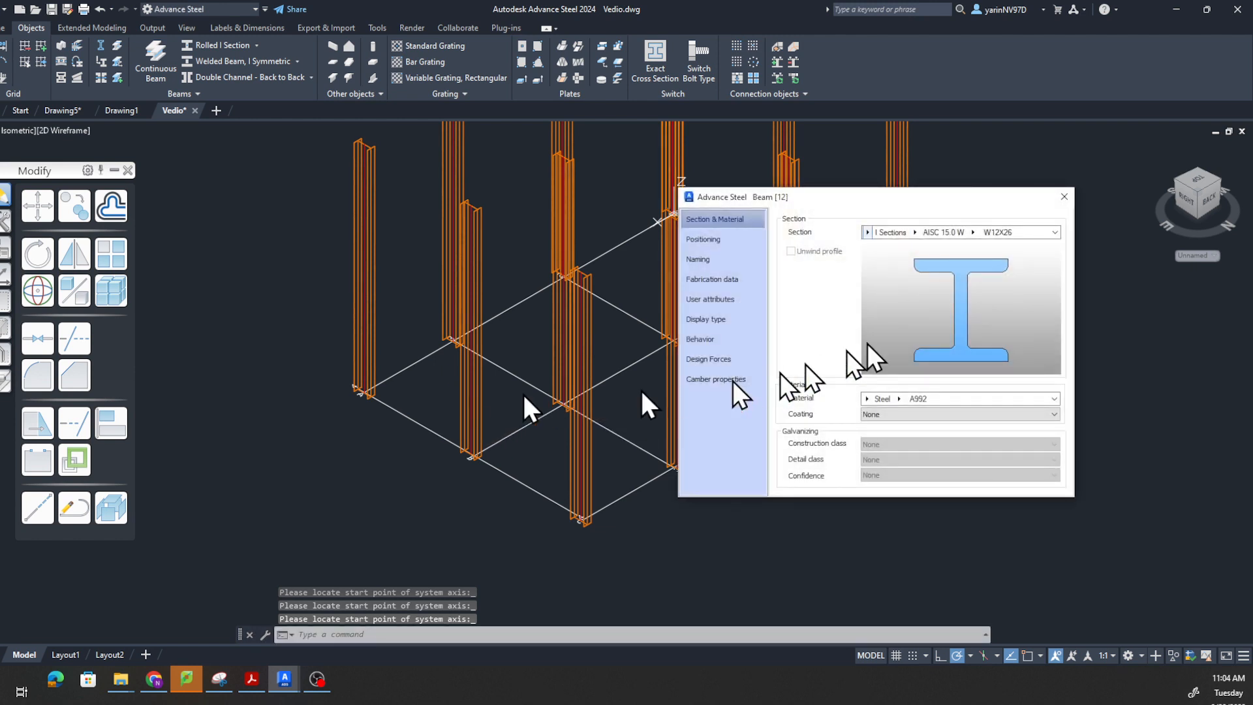
# - Choose section W12X26 from the AISC 15.0 W I sections for the last placed column and close its properties
pyautogui.moveTo(906, 194); pyautogui.dragTo(658, 179)
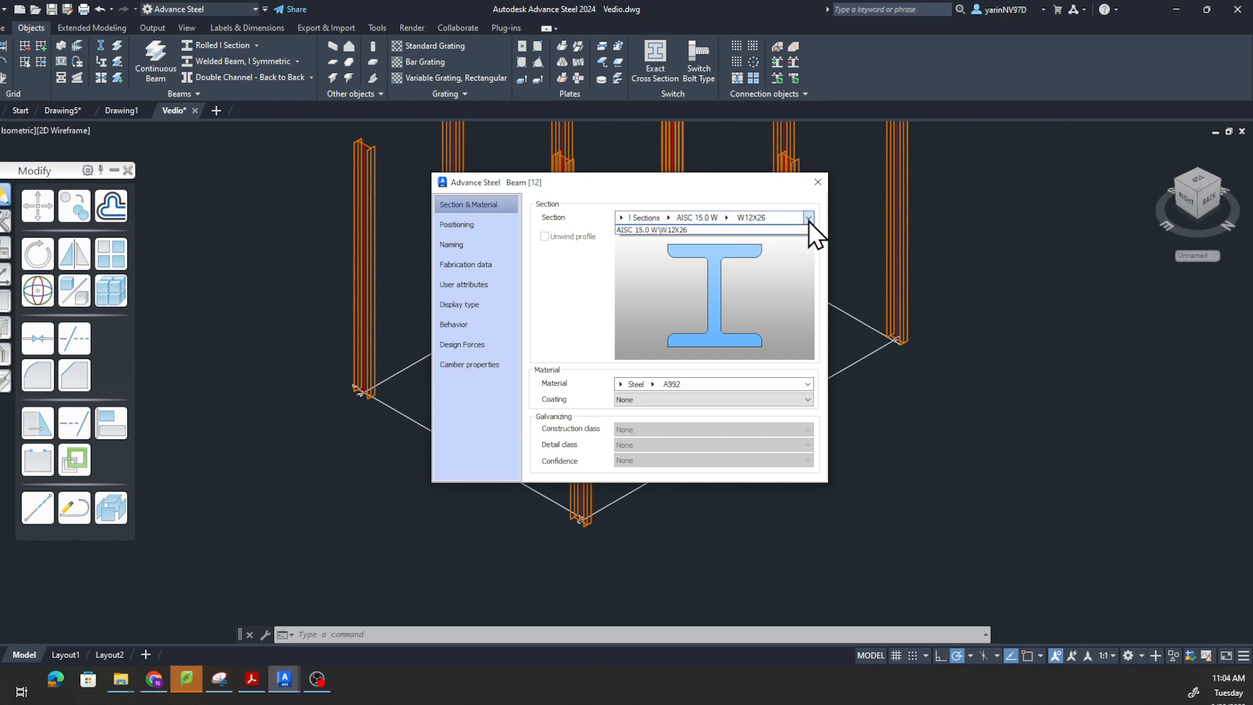
pyautogui.click(724, 218)
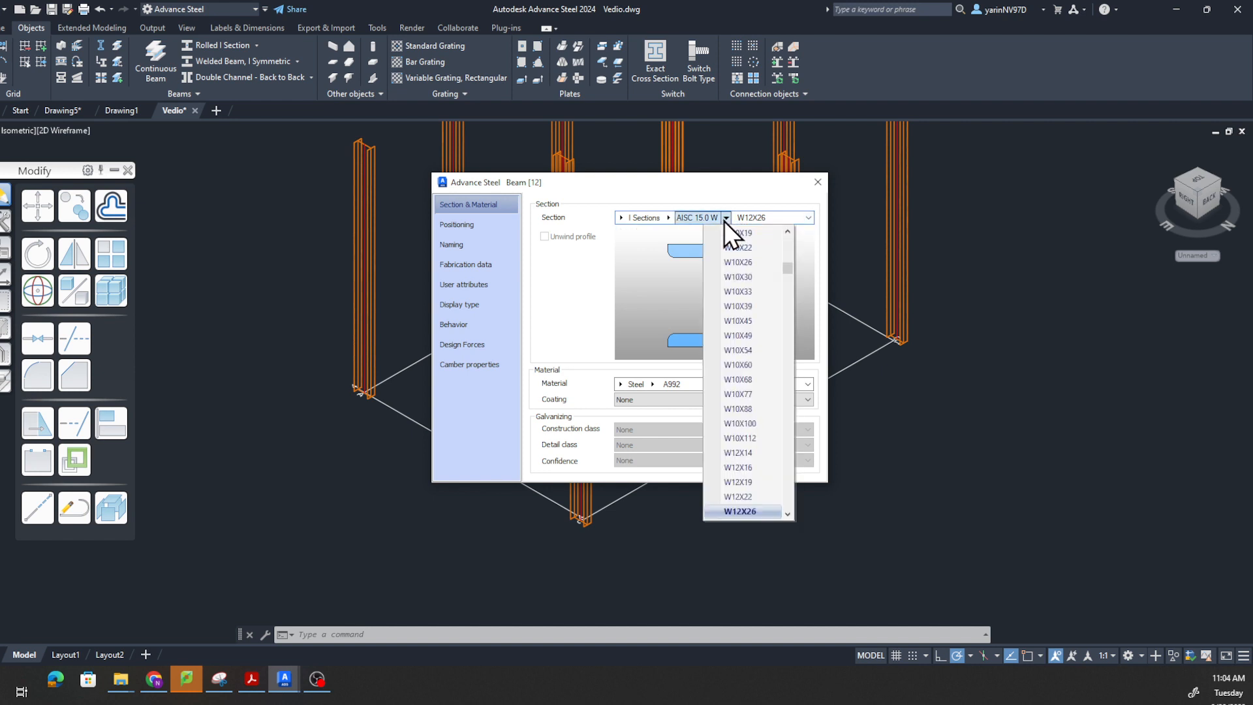
pyautogui.click(737, 504)
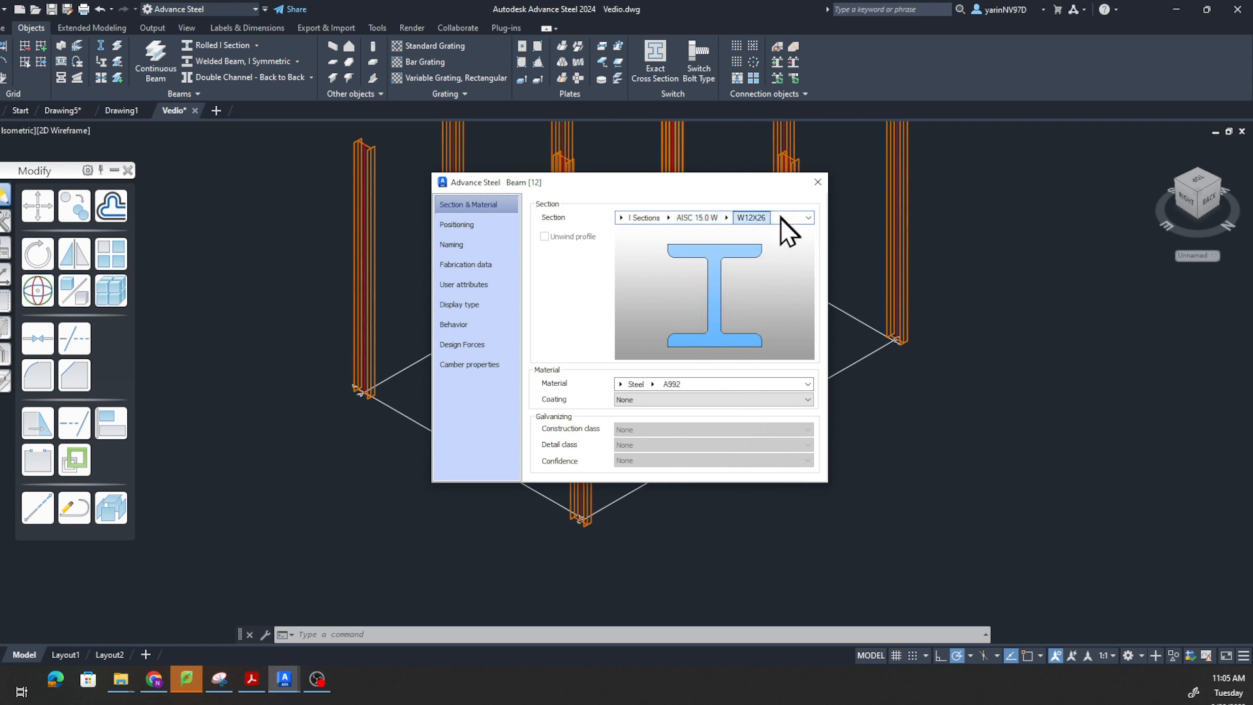
pyautogui.click(781, 218)
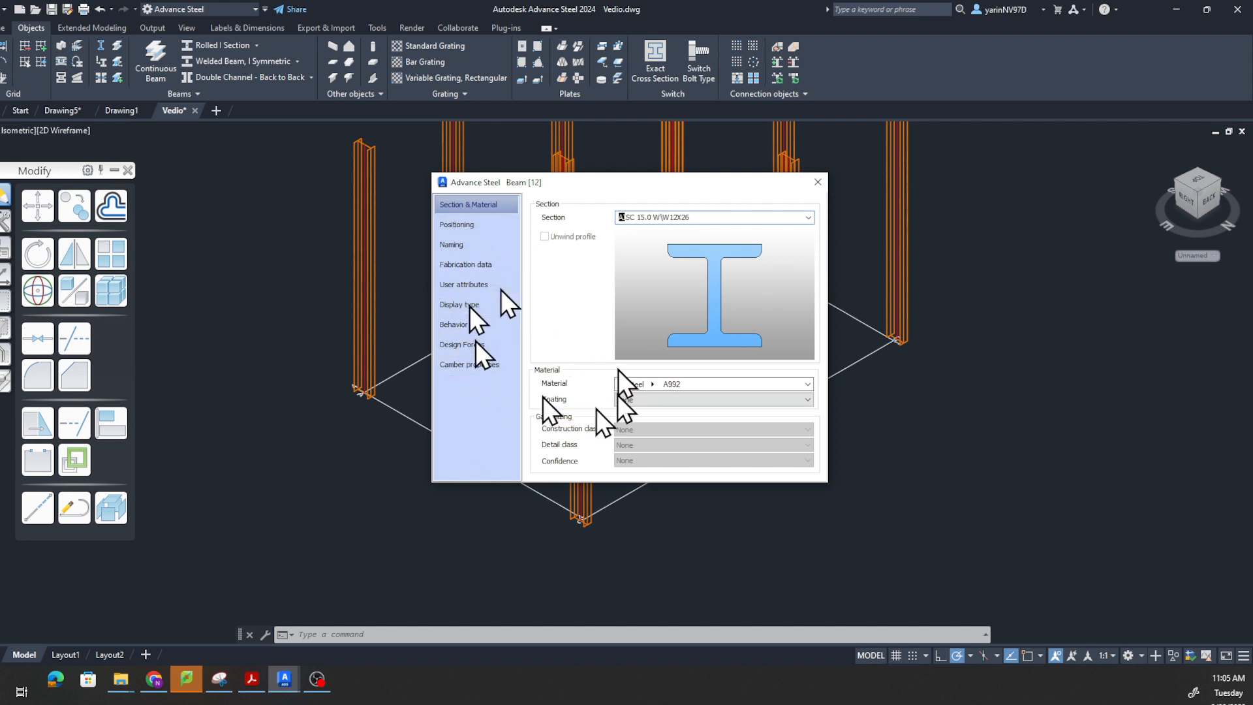
pyautogui.click(816, 182)
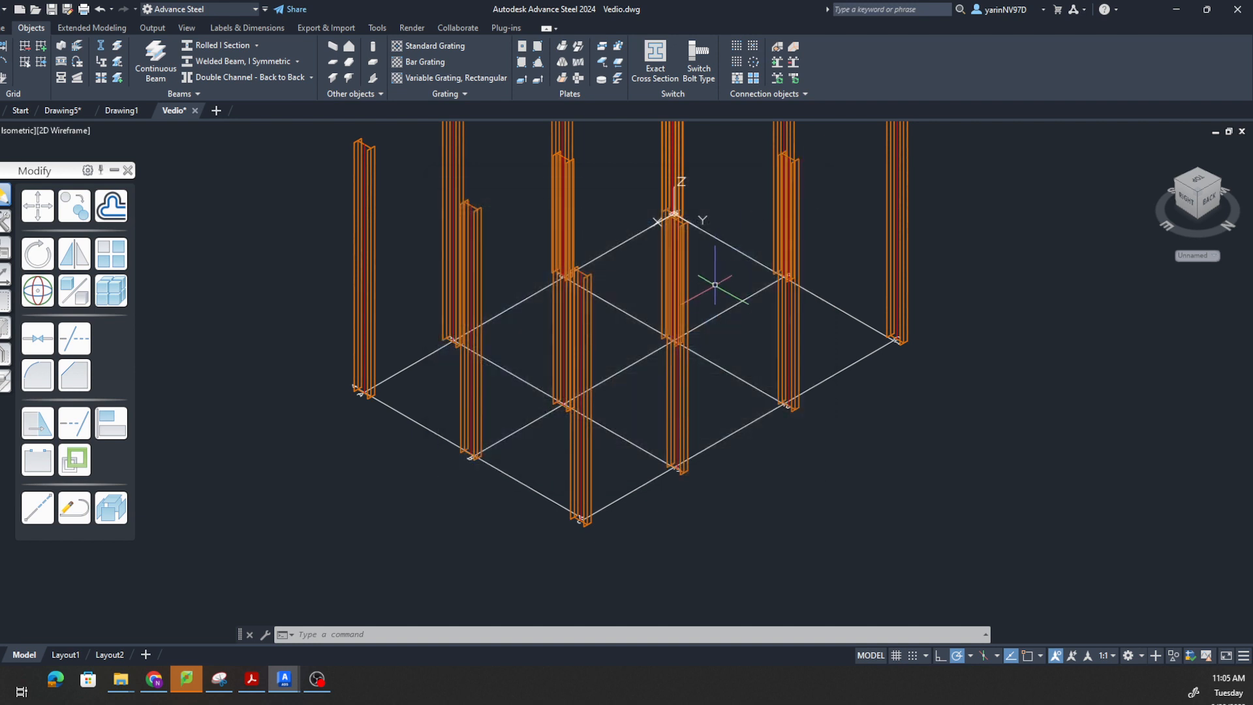
# - Examine which object snap modes are active for picking column ends and grid intersections
pyautogui.scroll(4, 714, 295)
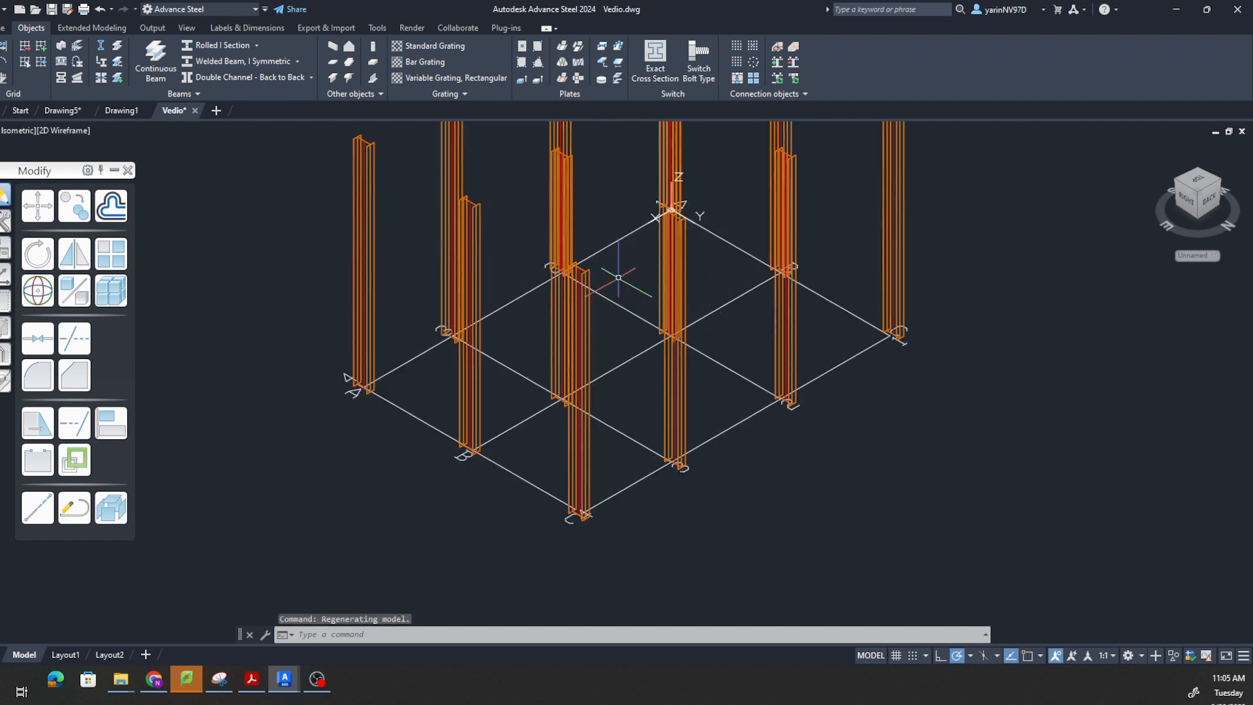
pyautogui.moveTo(619, 365); pyautogui.dragTo(623, 375, button='middle')
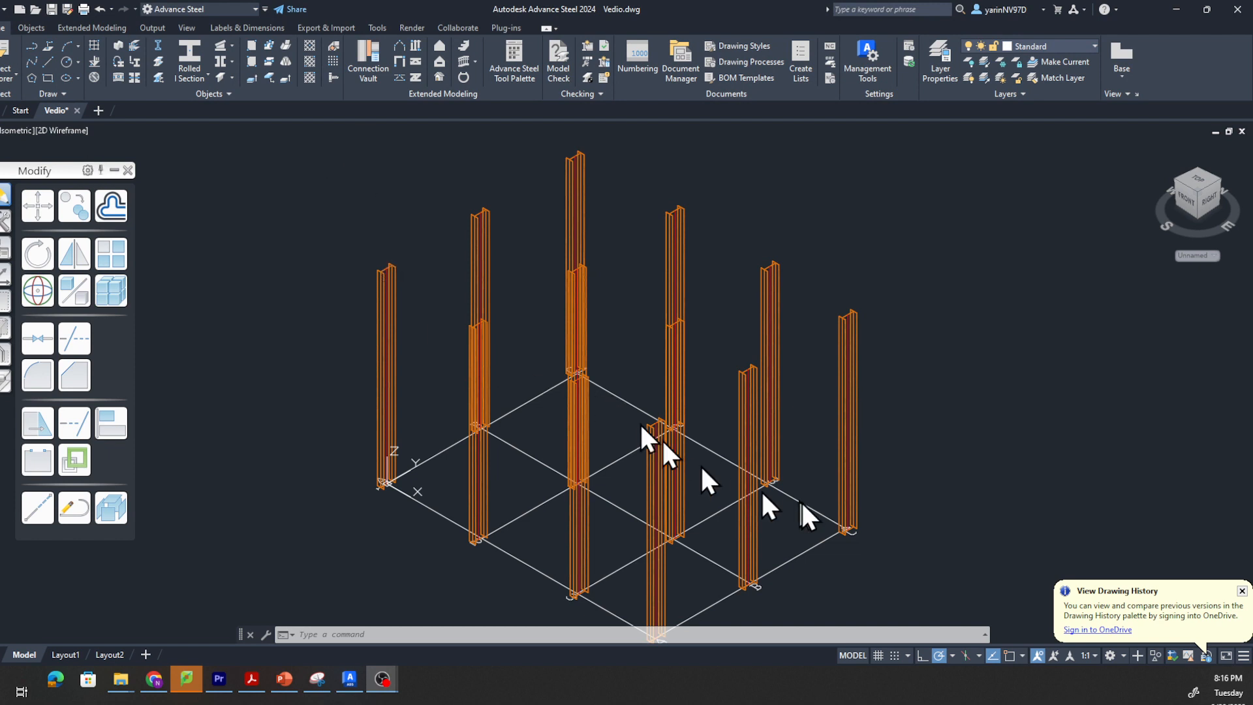
pyautogui.click(1021, 657)
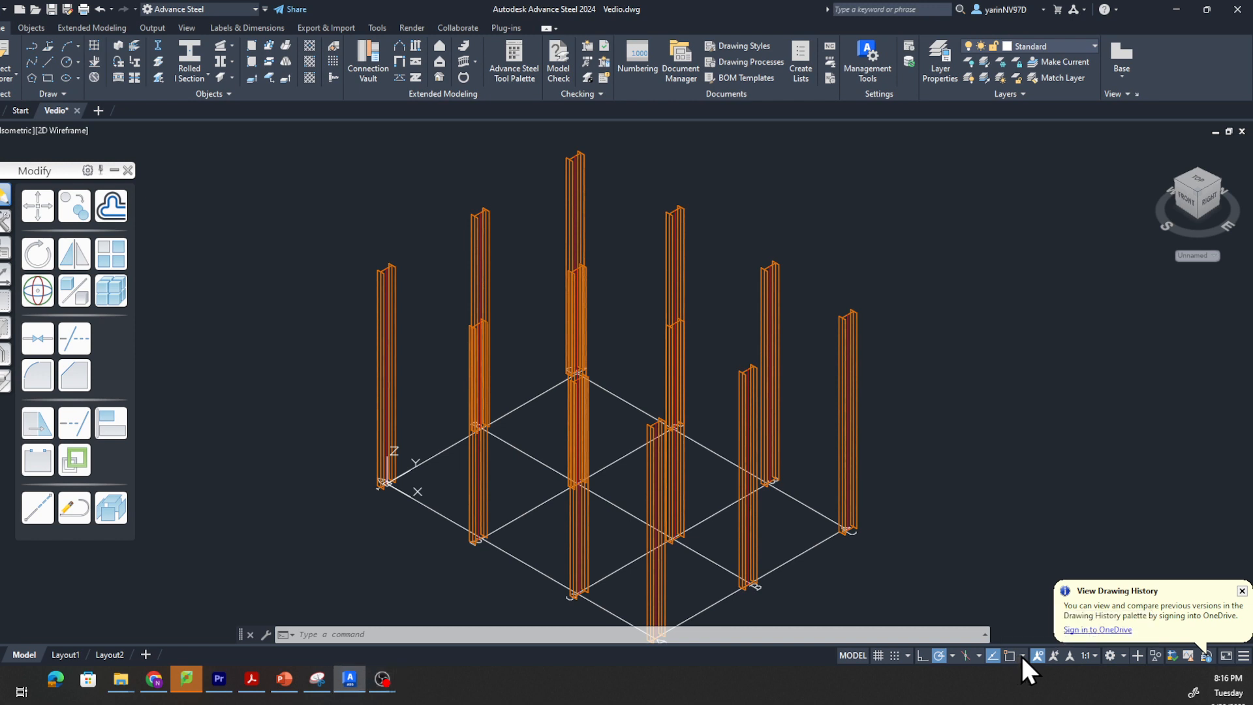
pyautogui.click(1021, 655)
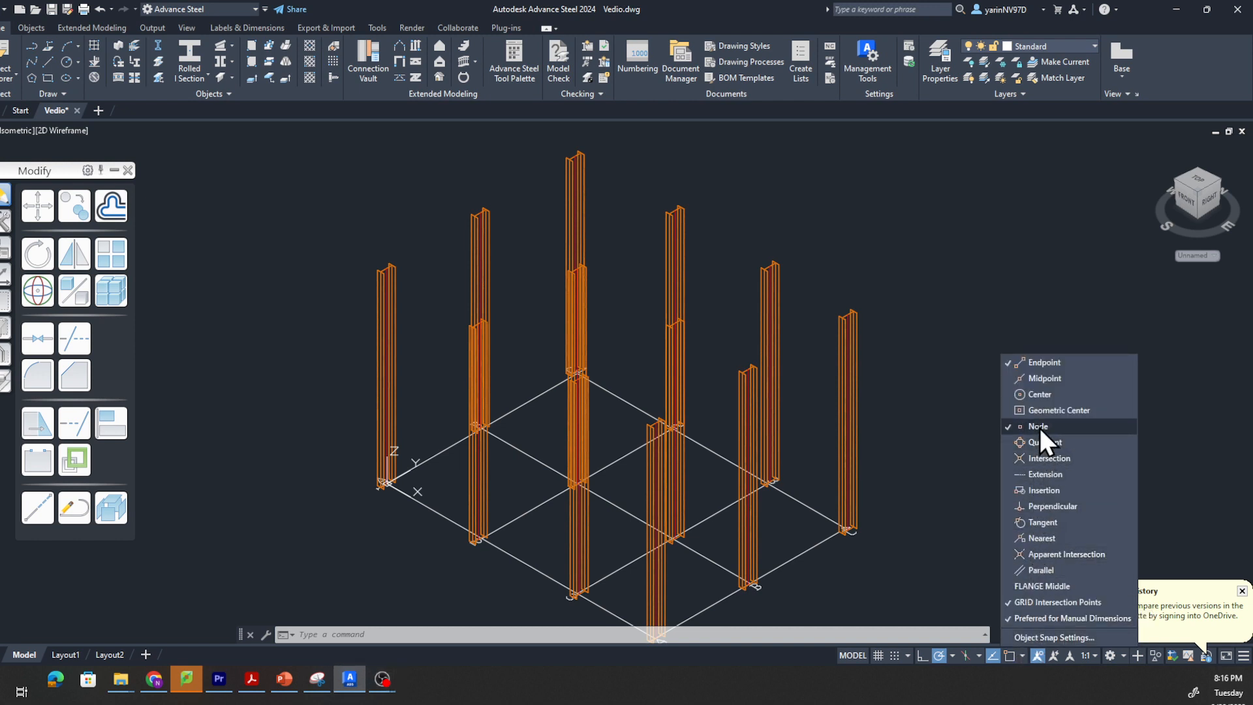
pyautogui.click(939, 557)
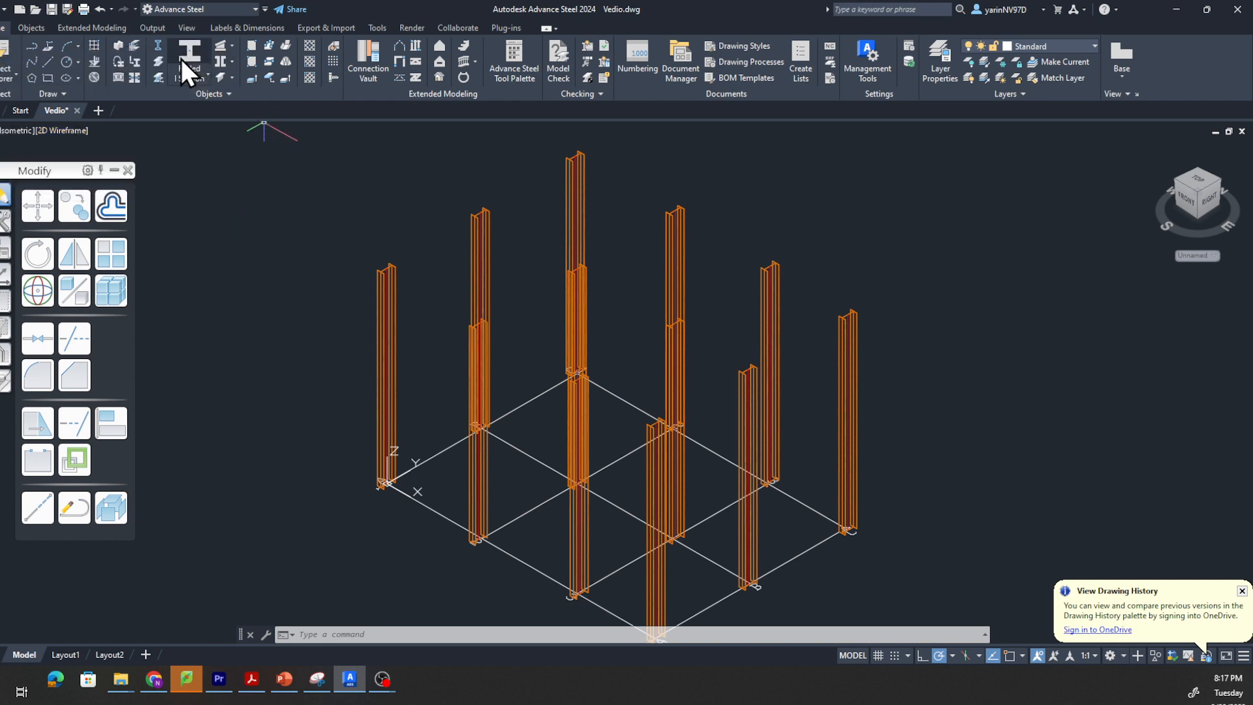
# - Place two rolled I-section beams along axis 1, joining the column tops from A to B and from B to C
pyautogui.click(186, 56)
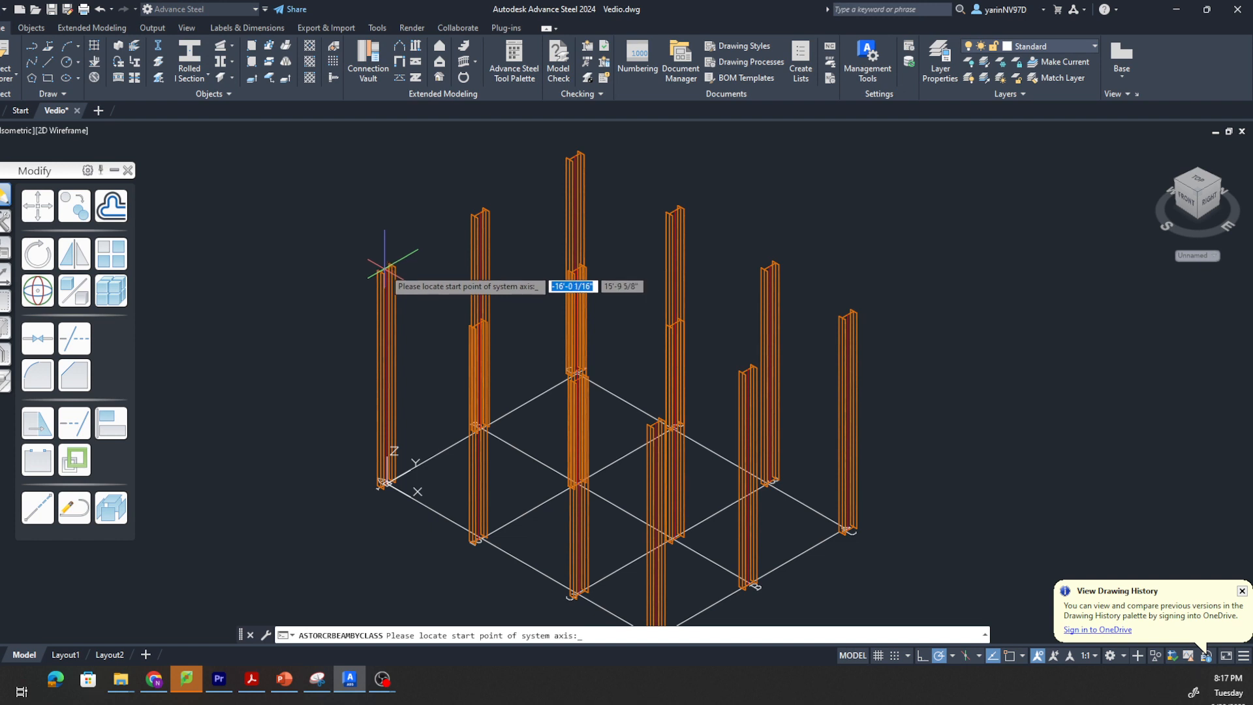
pyautogui.click(388, 267)
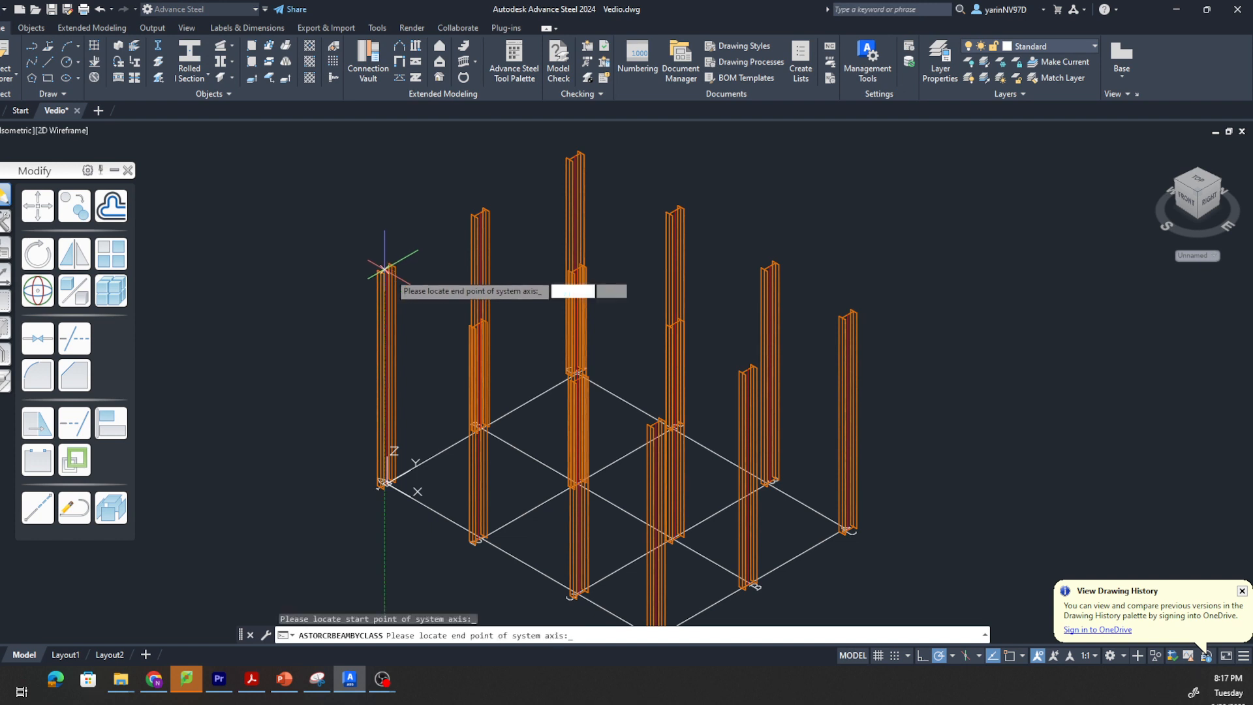
pyautogui.click(479, 213)
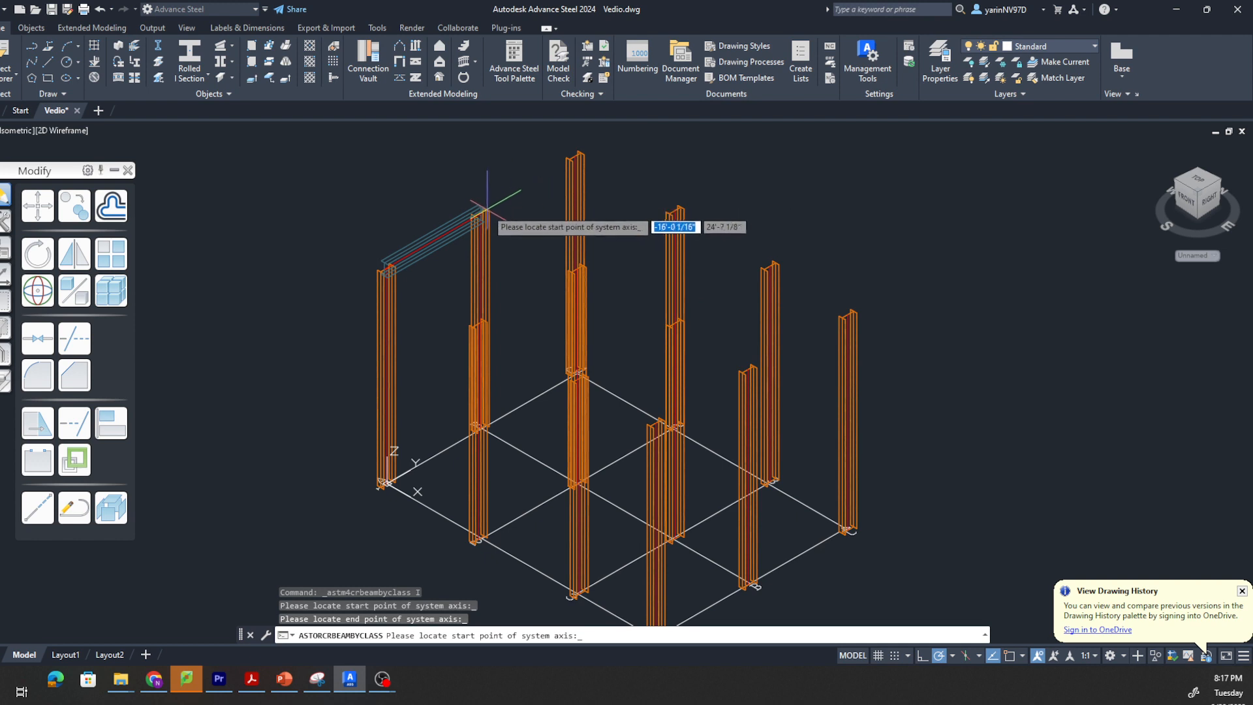
pyautogui.click(486, 210)
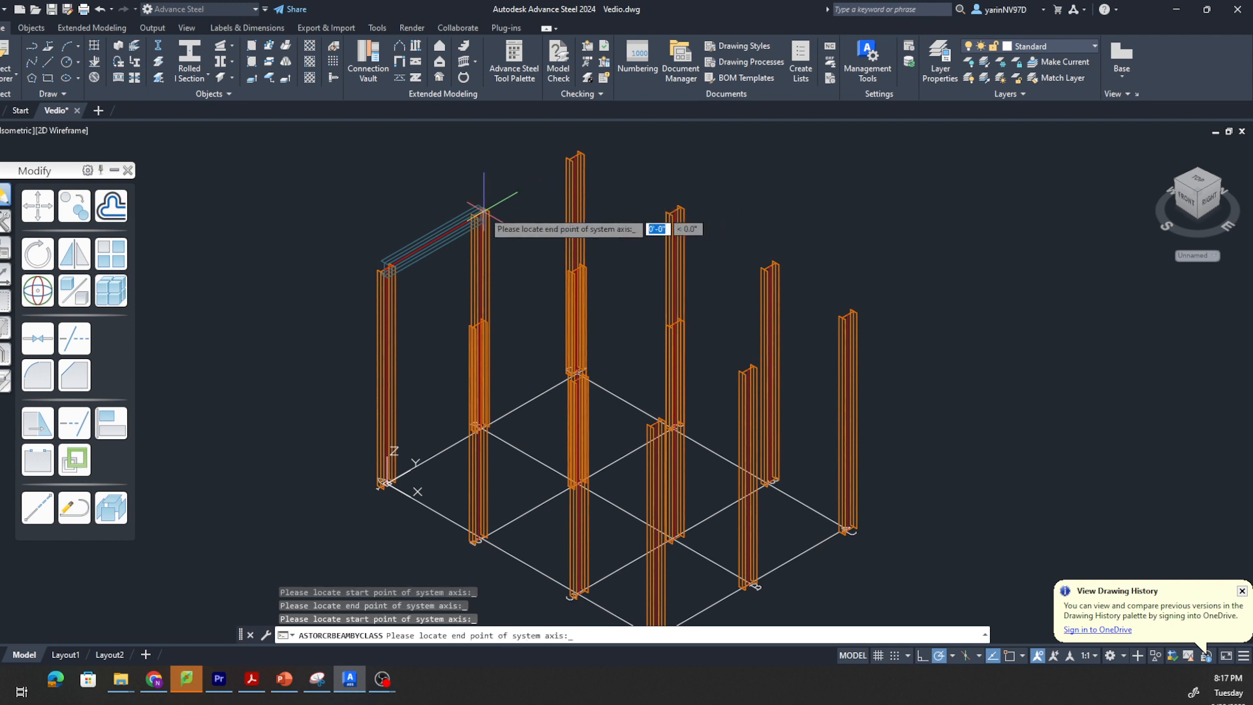
pyautogui.click(578, 155)
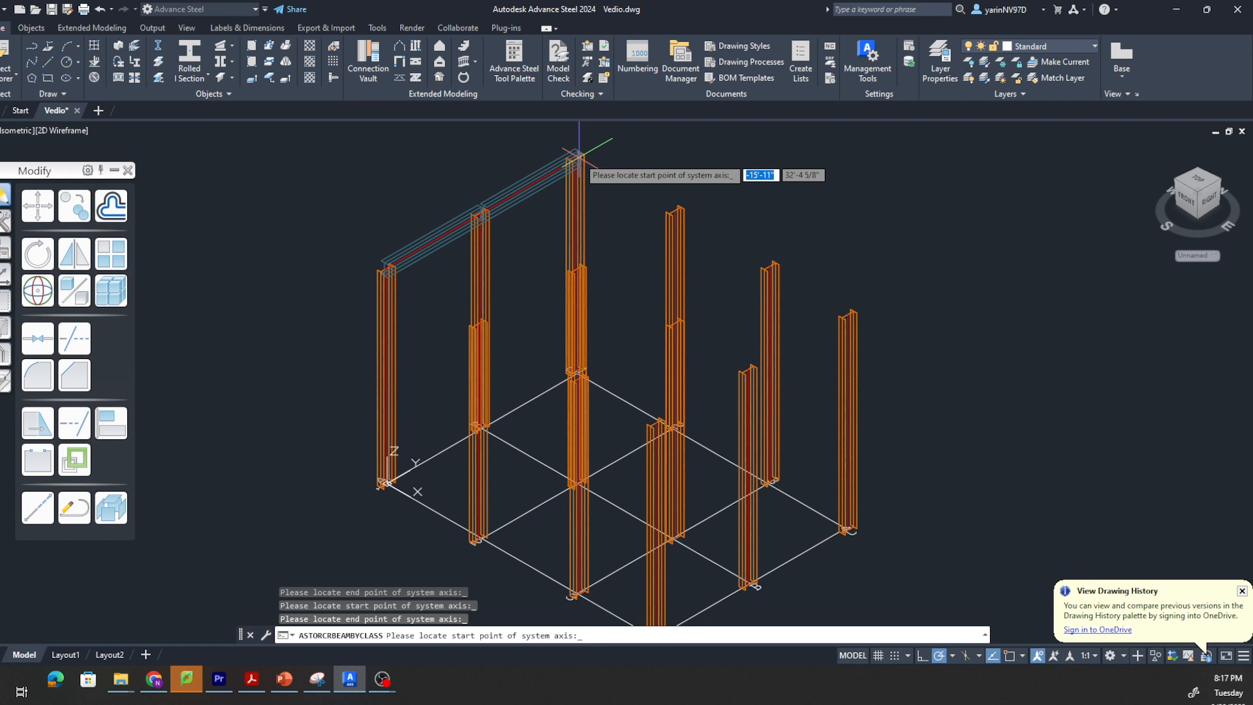
pyautogui.press('Return')
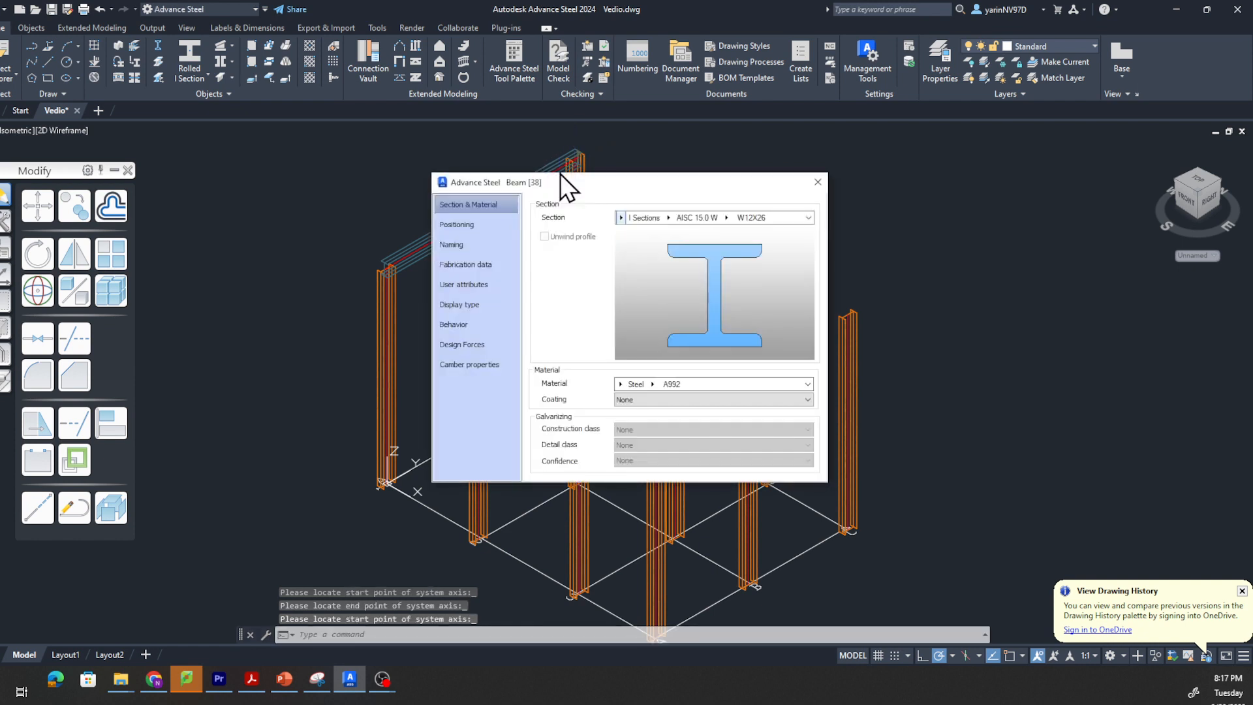
# - Choose section W14X30 from the AISC 15.0 W I sections for the last placed beam, close its properties and end the beam command
pyautogui.click(808, 217)
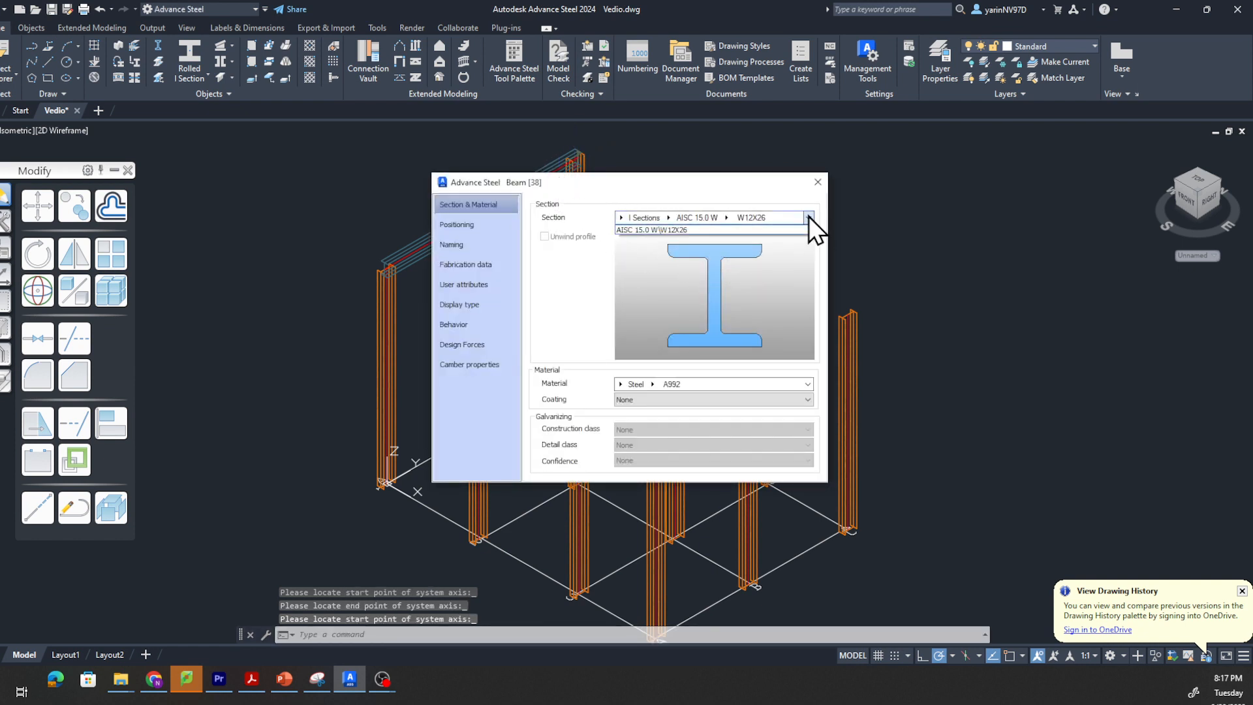
pyautogui.click(731, 230)
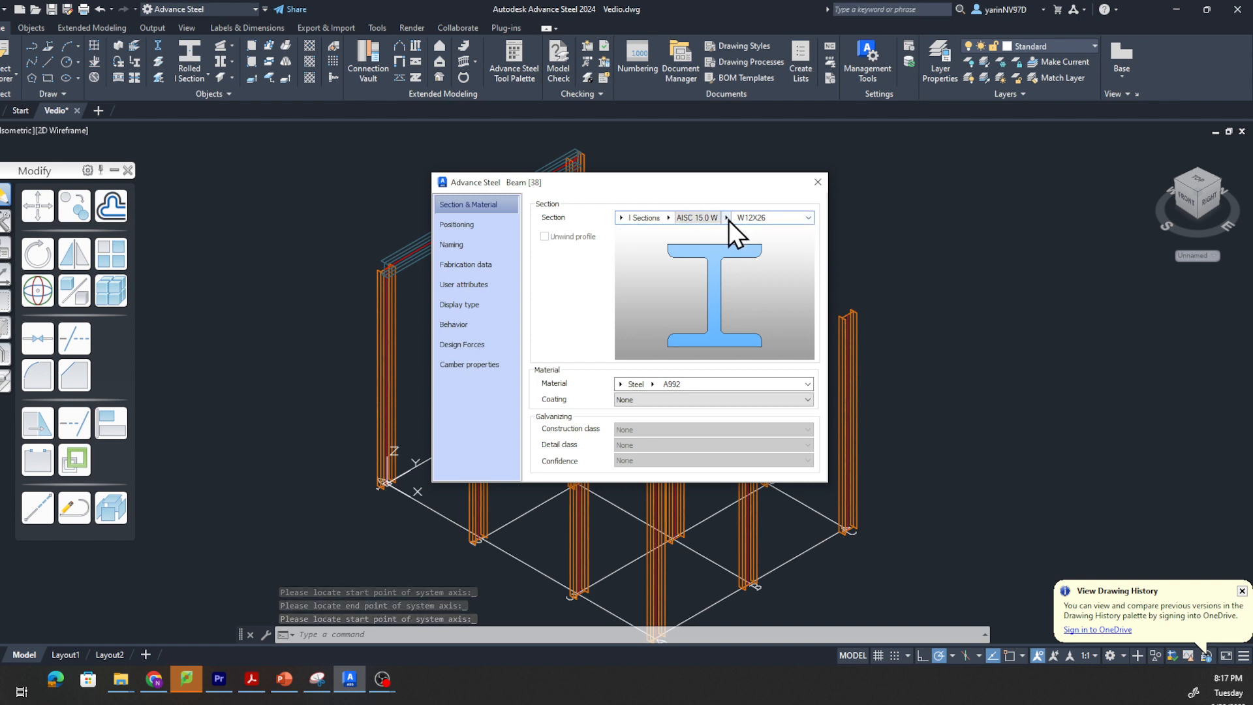
pyautogui.click(726, 218)
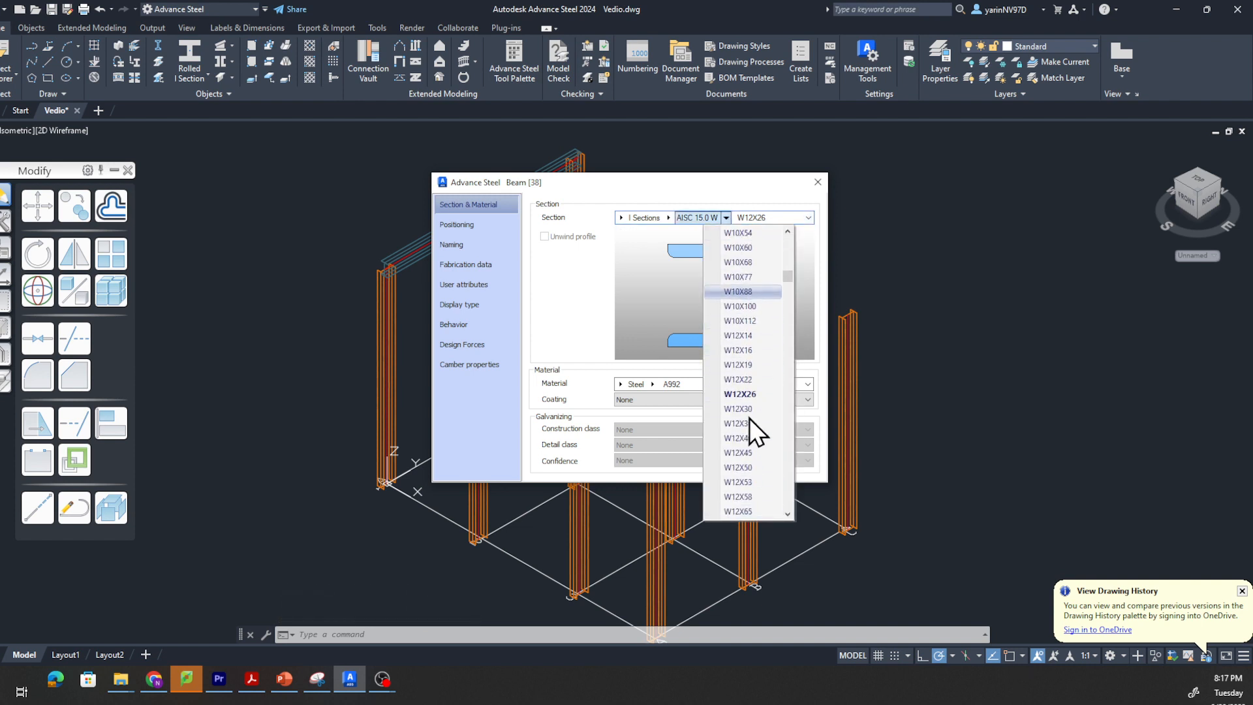
pyautogui.scroll(-7, 749, 420)
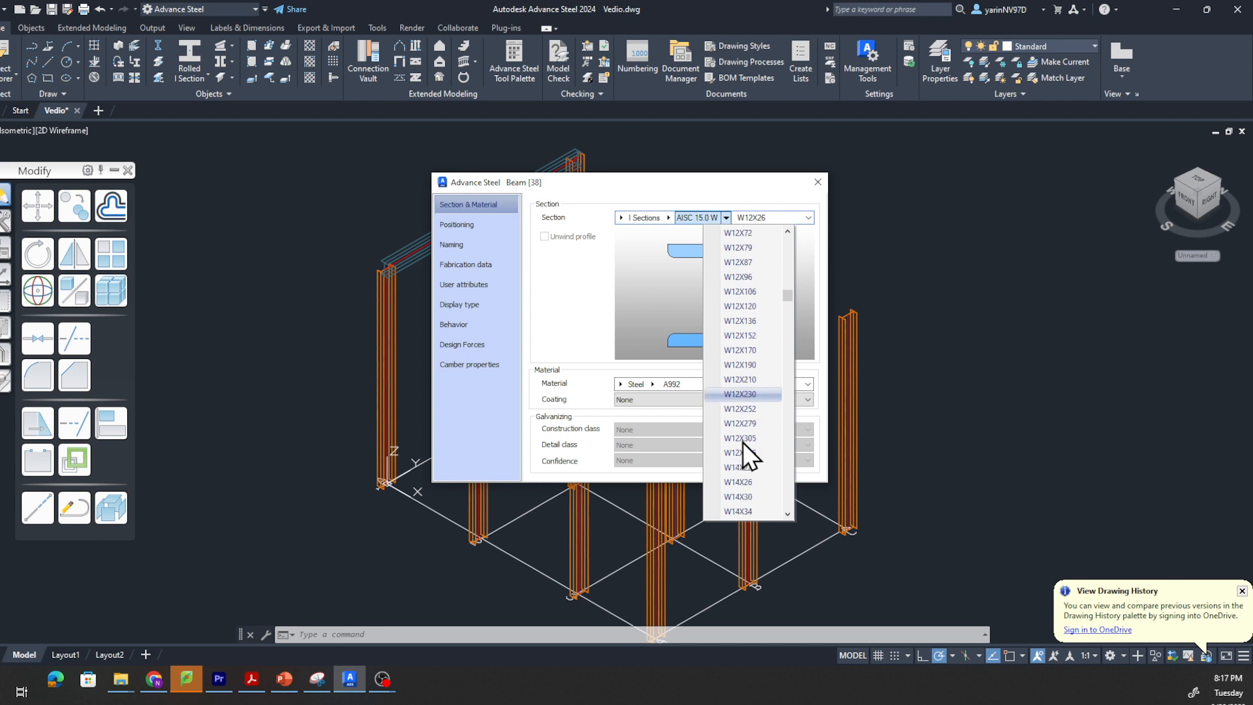
pyautogui.click(742, 424)
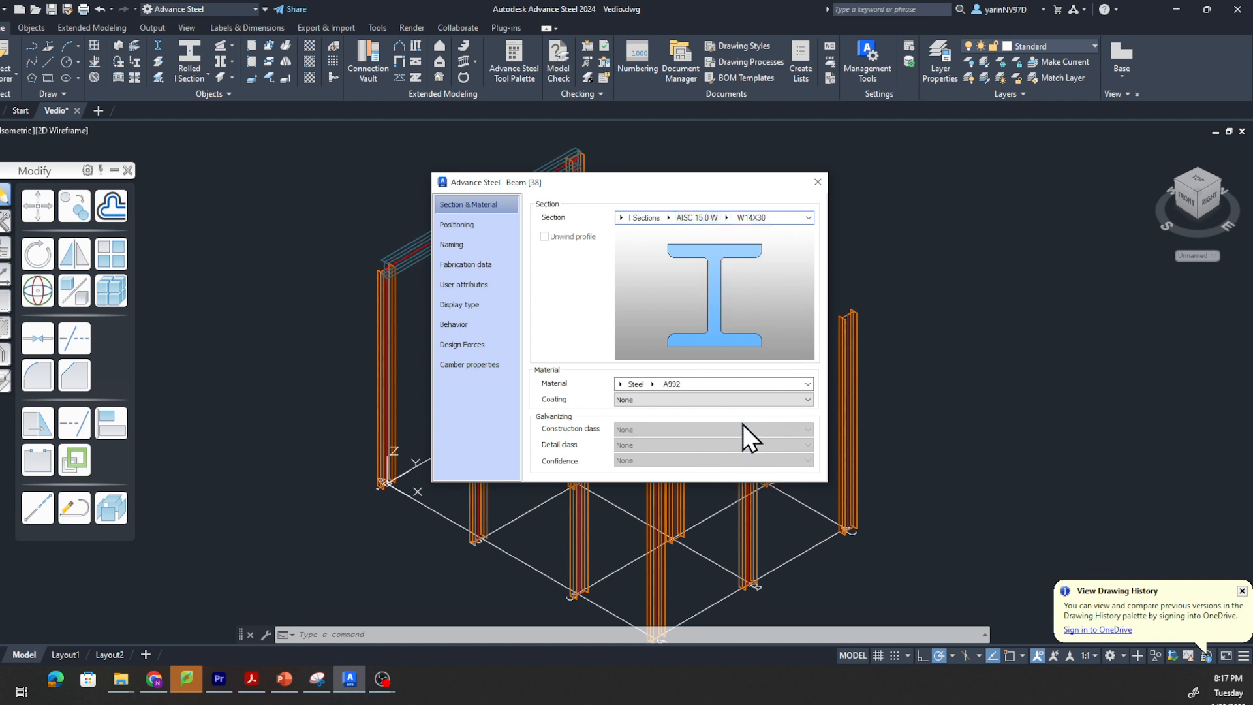
pyautogui.click(817, 182)
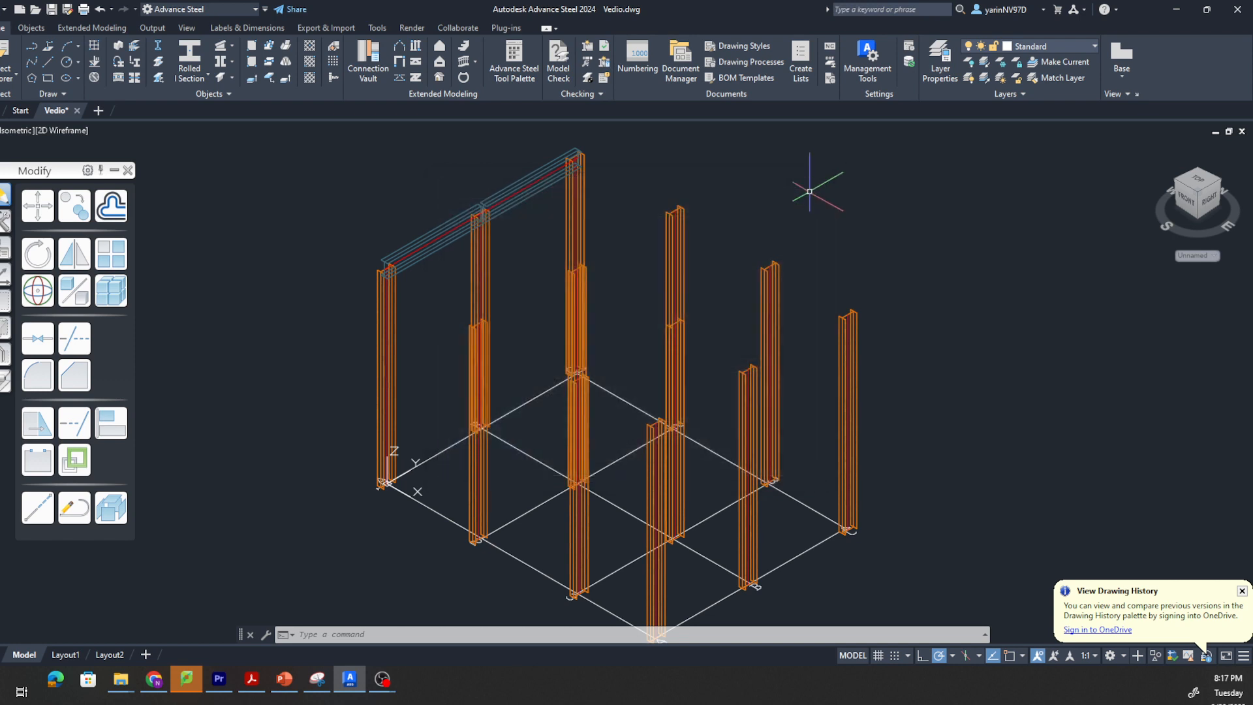
pyautogui.press('Escape')
pyautogui.press('Escape')
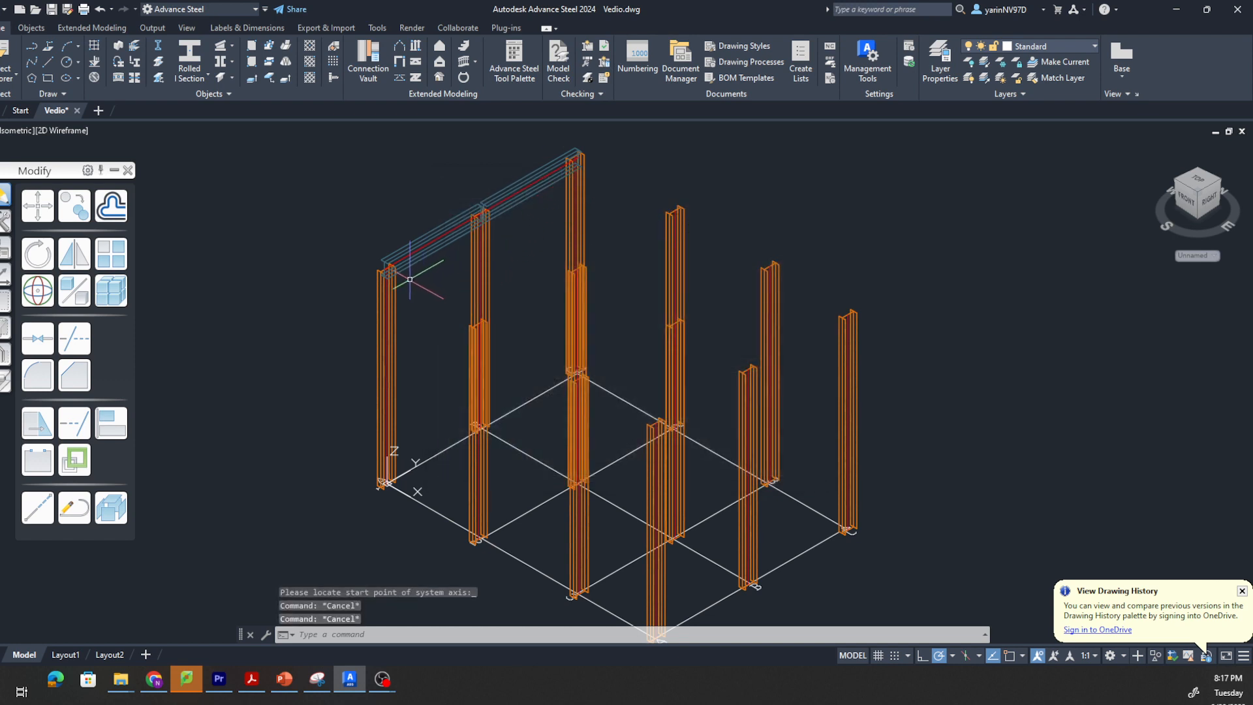
# - Inspect how the two axis 1 beams sit relative to the columns in the top and side views, then restore the SE Isometric view
pyautogui.moveTo(396, 282)
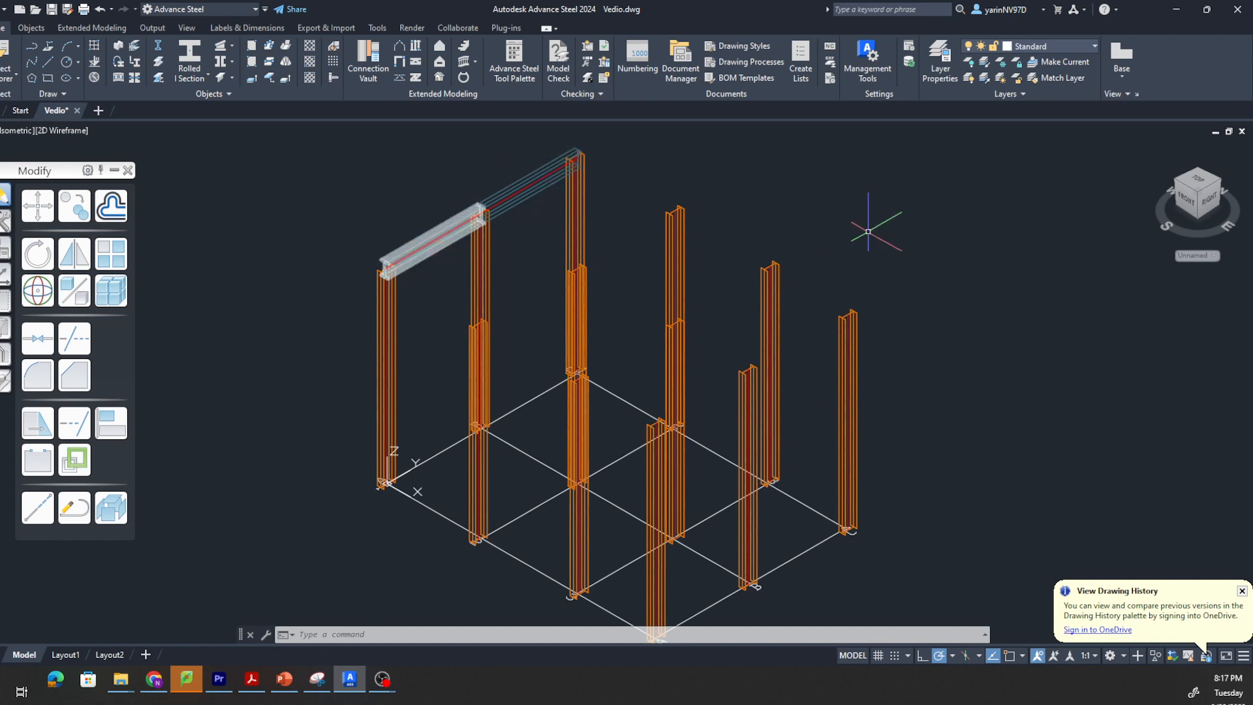
pyautogui.click(1198, 185)
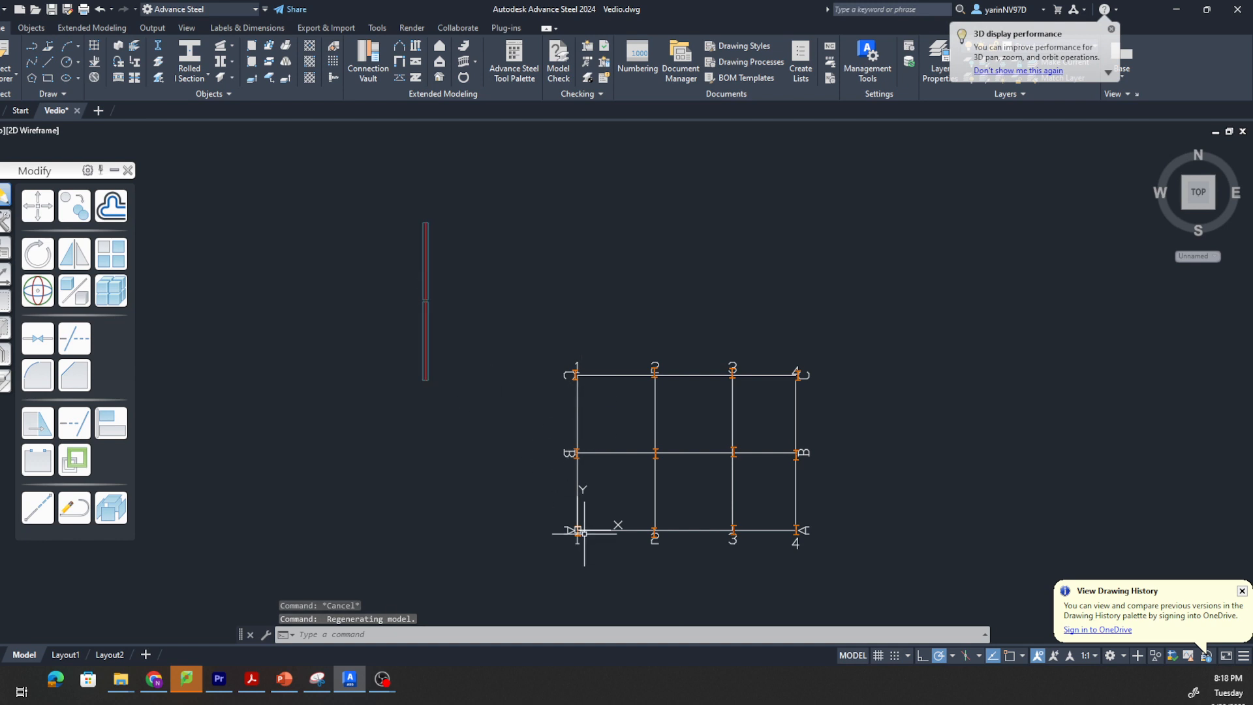
pyautogui.click(1174, 193)
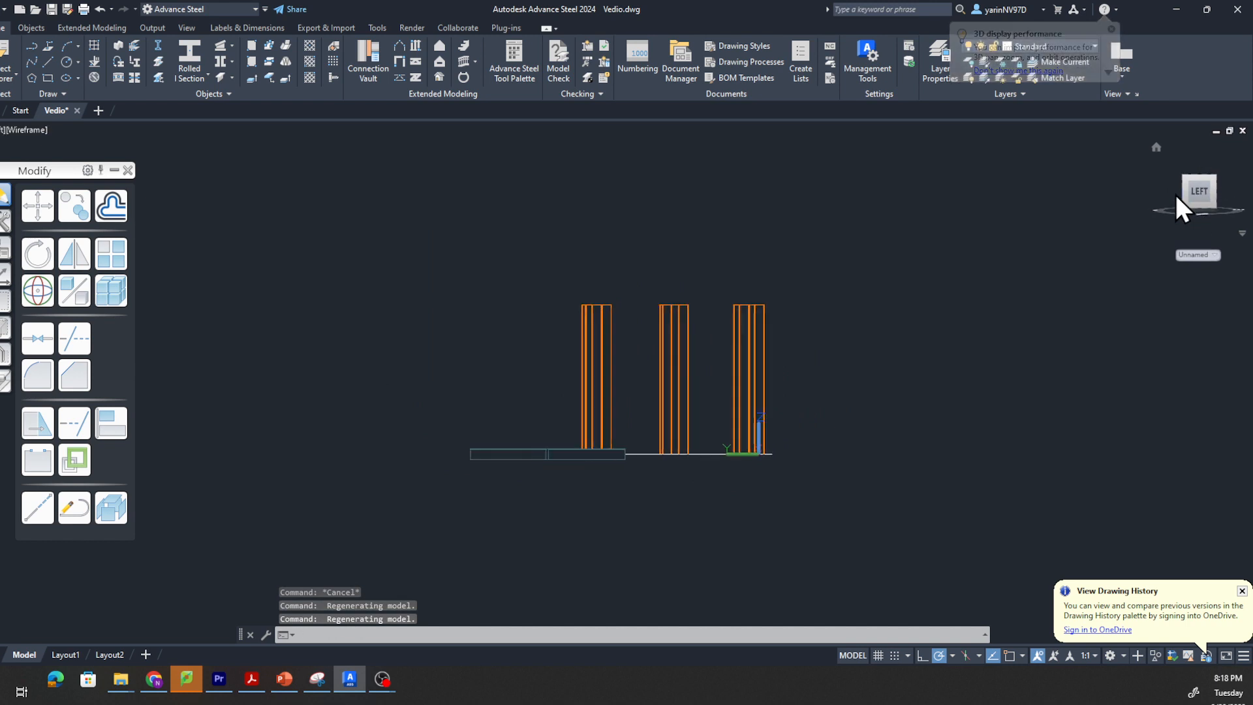
pyautogui.click(1175, 194)
pyautogui.click(1176, 194)
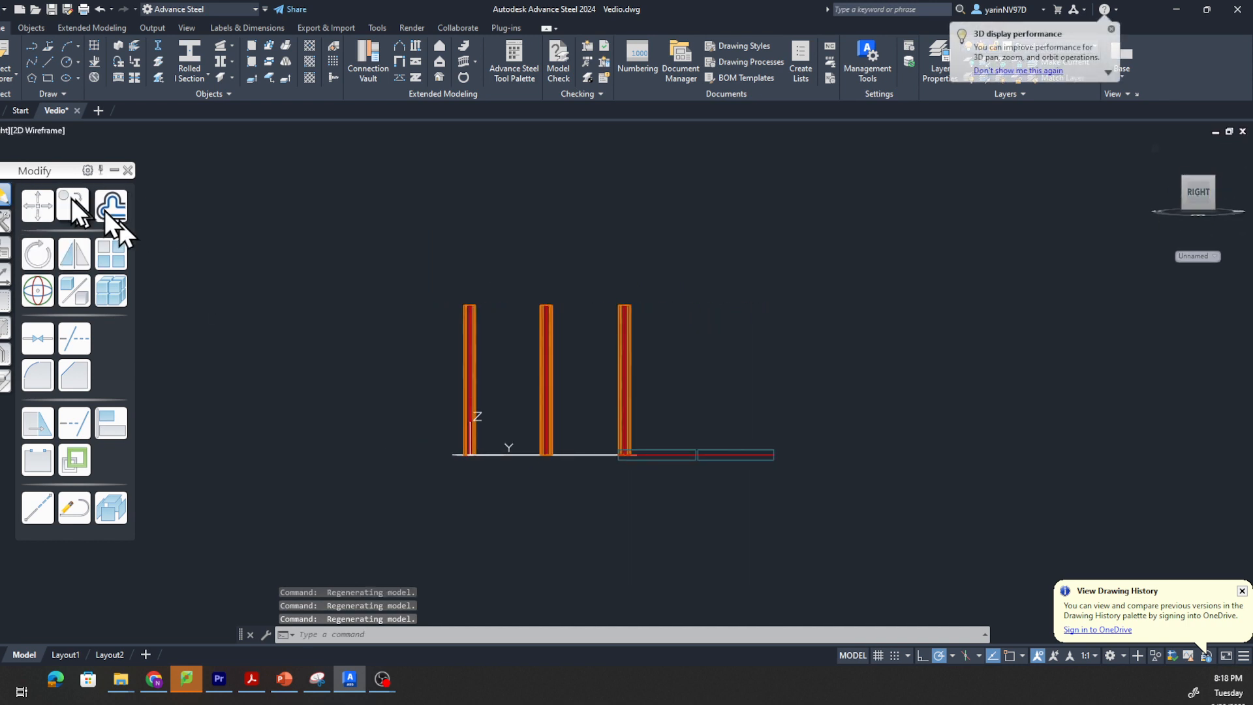
pyautogui.click(2, 134)
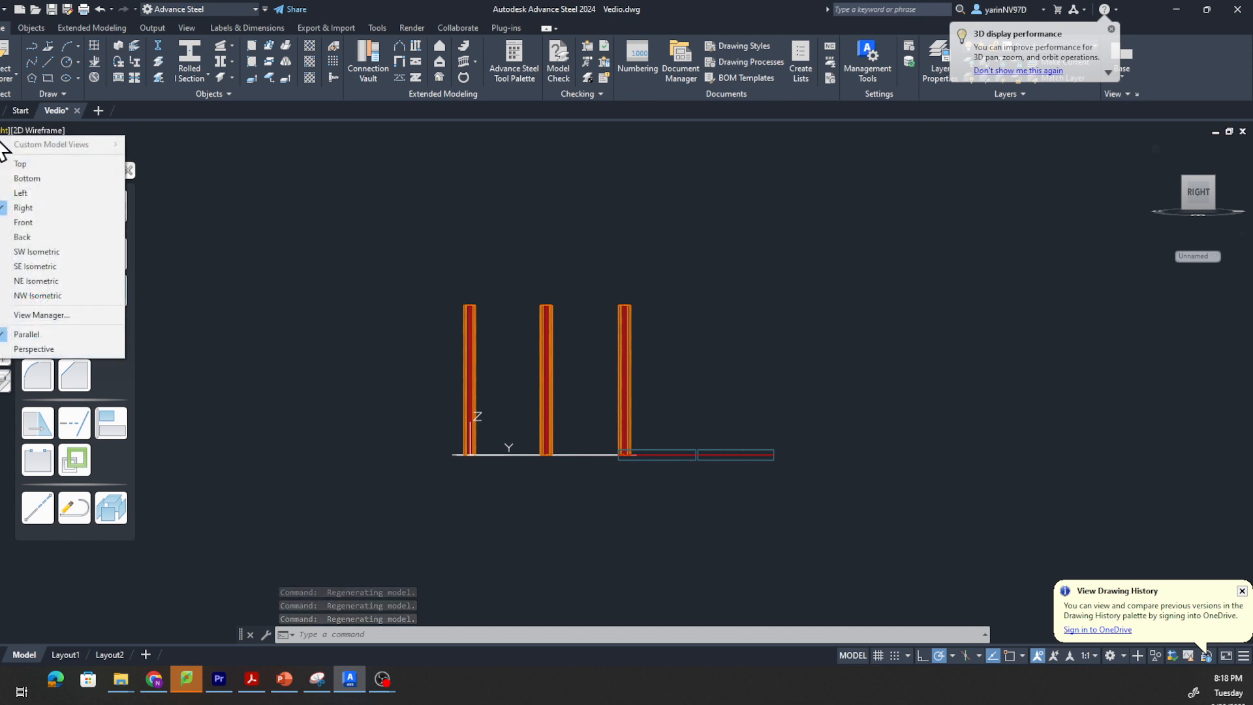
pyautogui.click(56, 266)
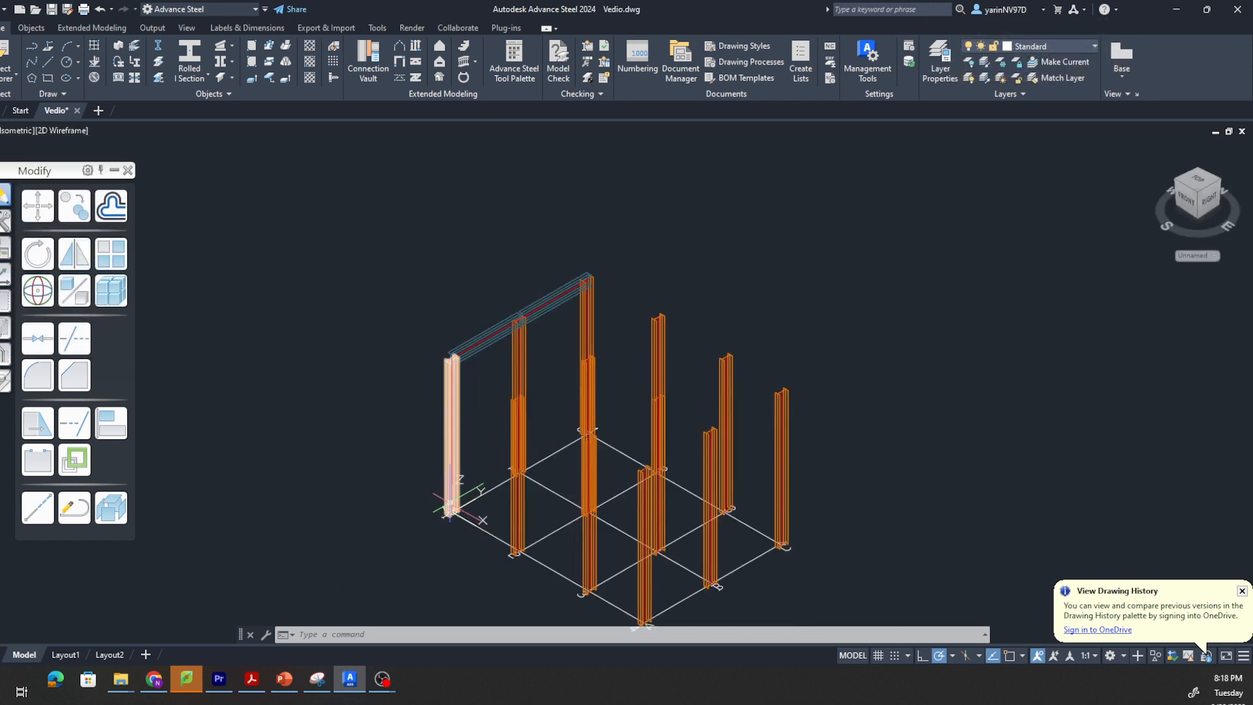
# - Delete both beams along axis 1, from A to B and from B to C
pyautogui.click(479, 340)
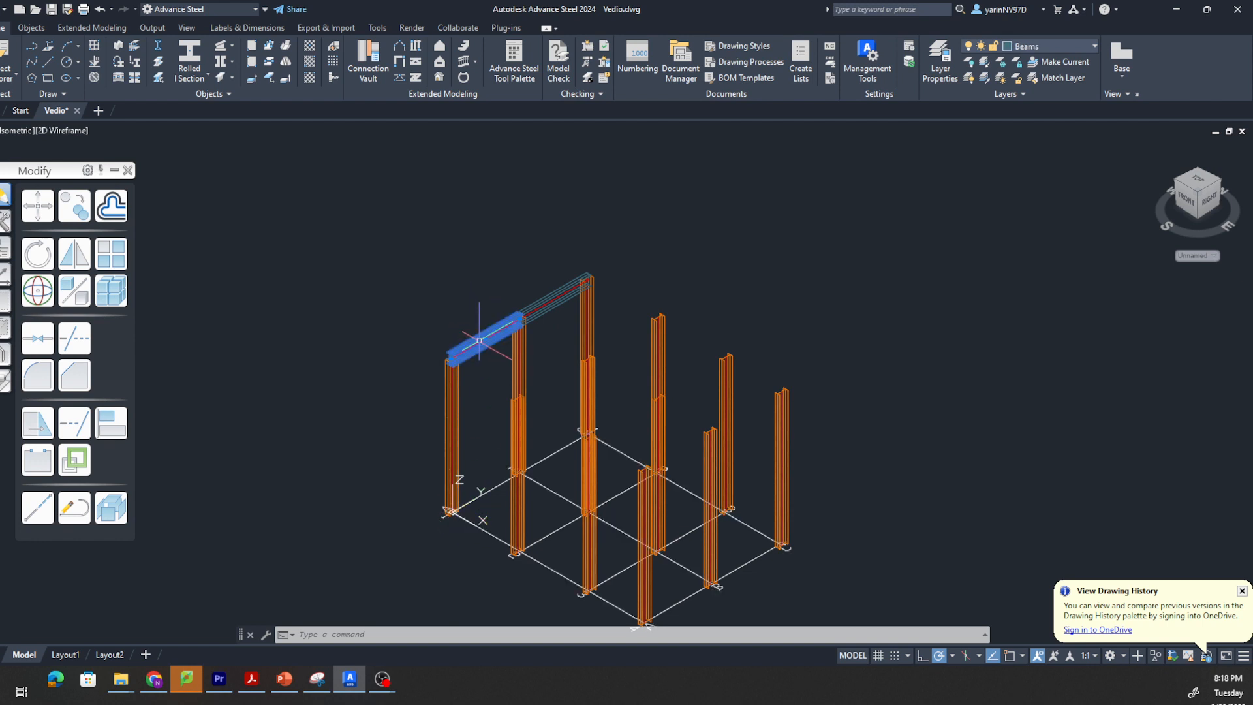
pyautogui.press('Delete')
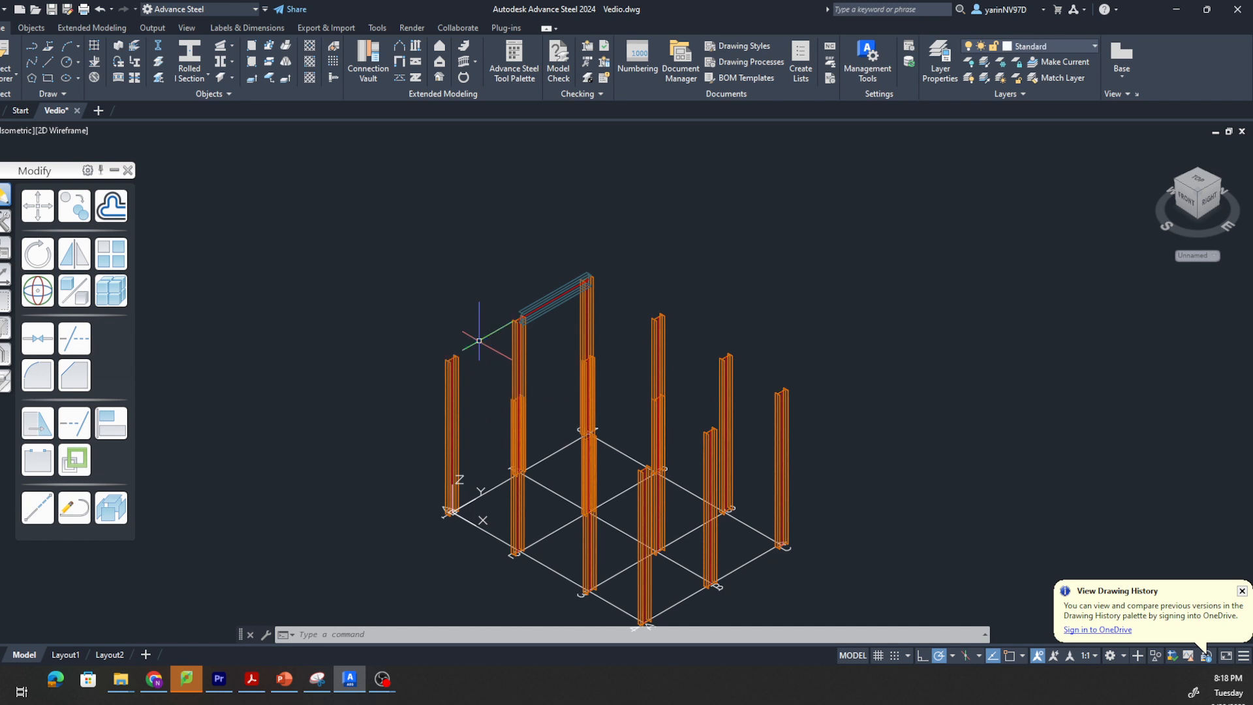
pyautogui.click(547, 304)
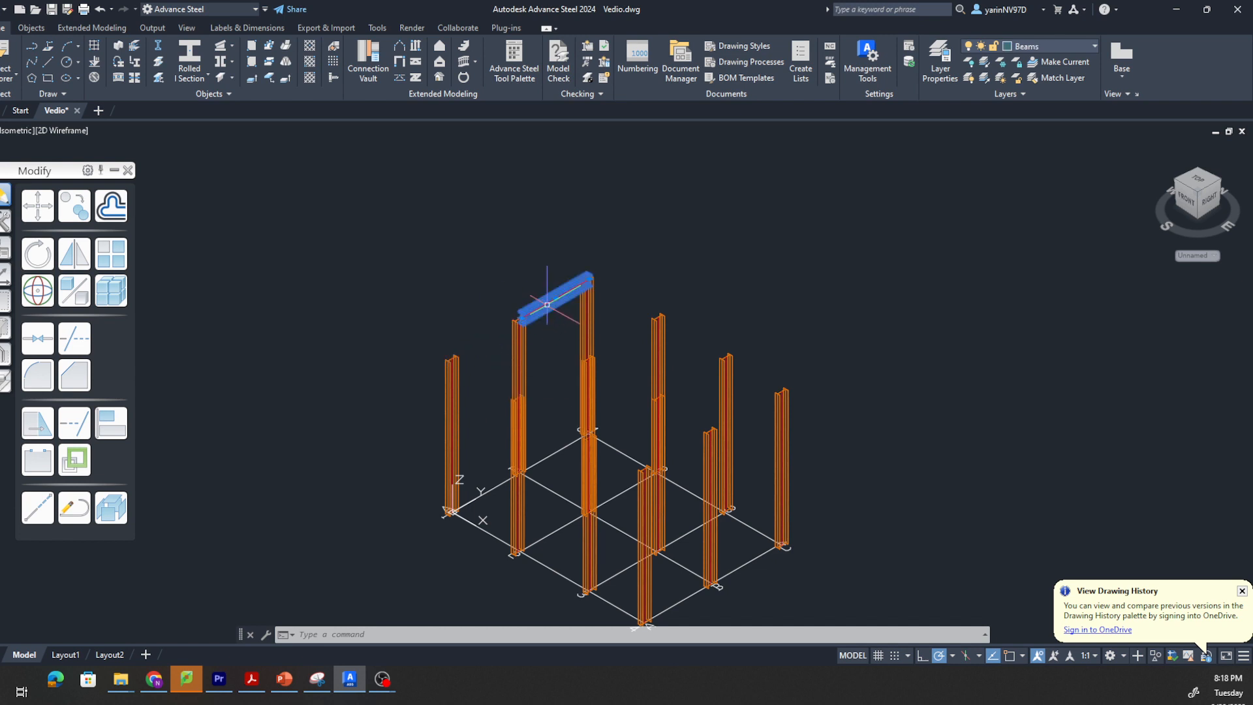
pyautogui.press('Delete')
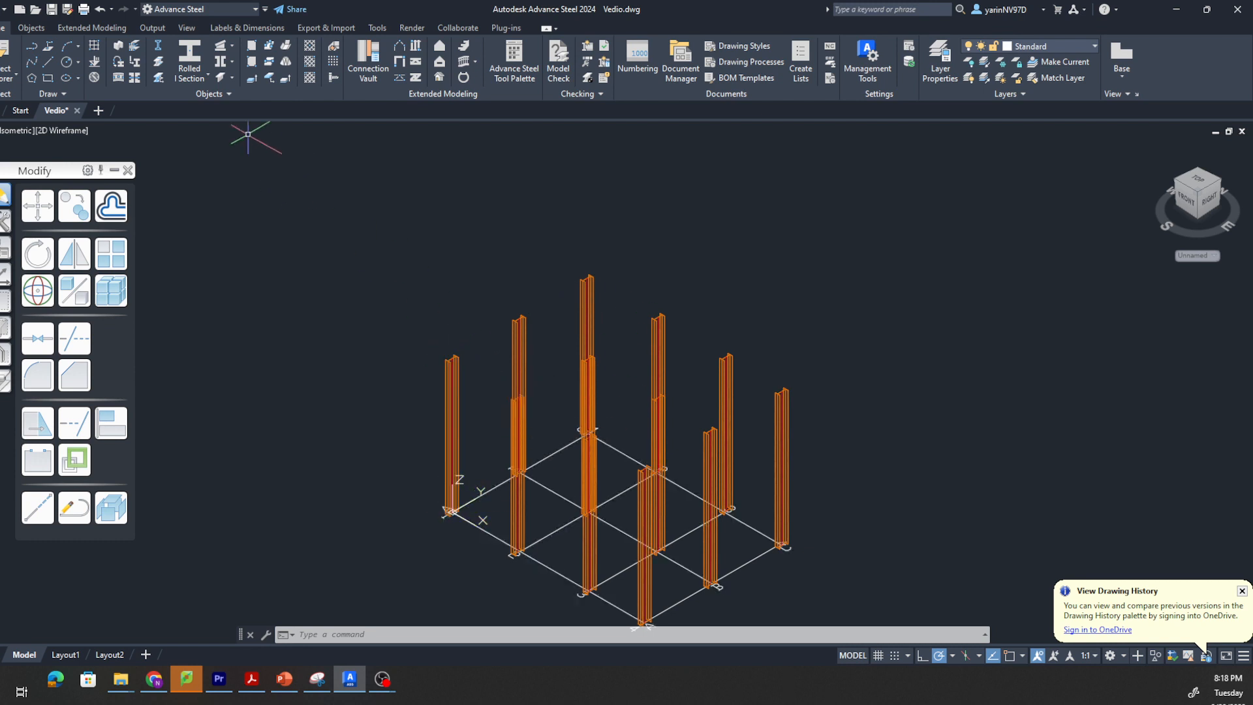
# - Place a rolled I-section beam from 0,0,196 to the relative end point 0,98.50,0 and close its properties
pyautogui.click(194, 47)
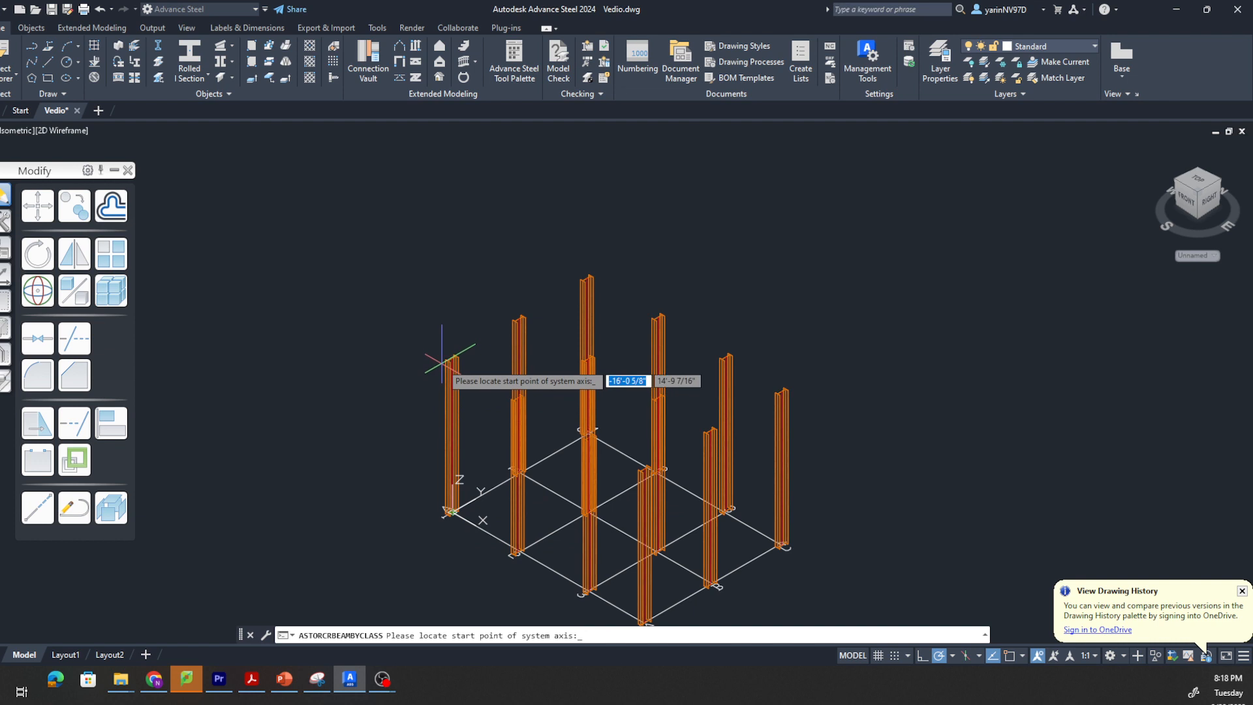
pyautogui.write('0')
pyautogui.press('Tab')
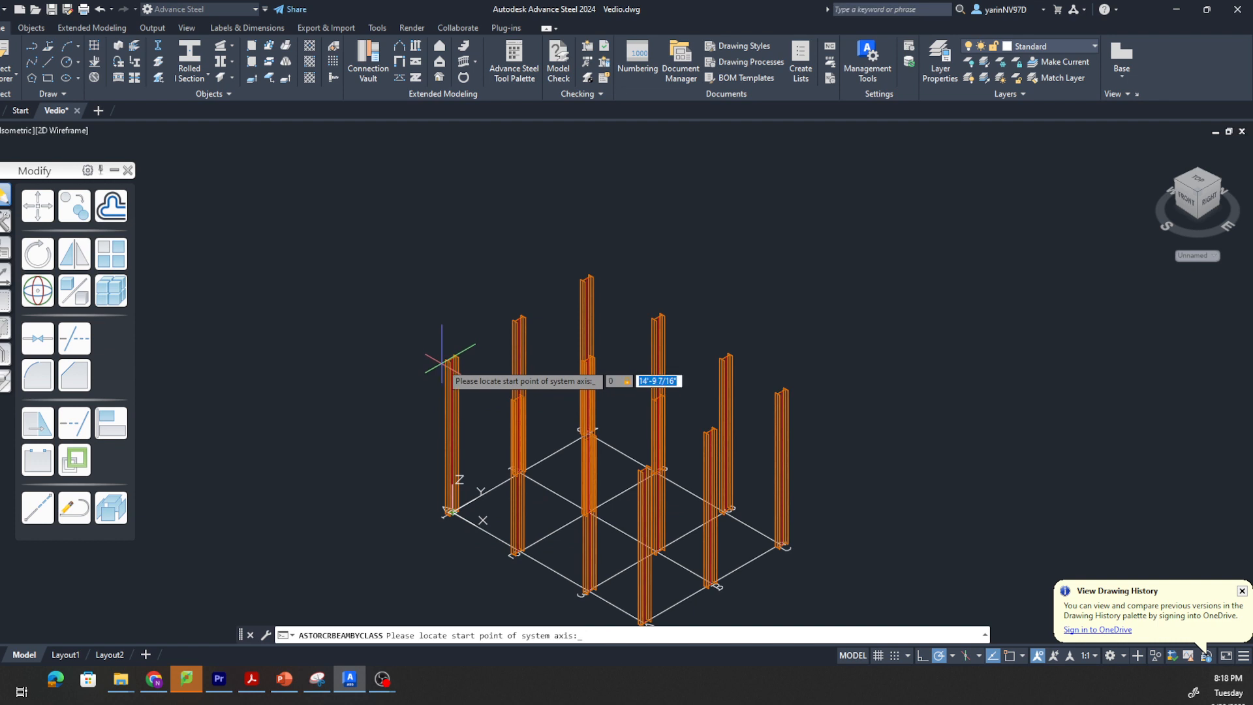
pyautogui.write('0')
pyautogui.press('Tab')
pyautogui.write('196')
pyautogui.press('Return')
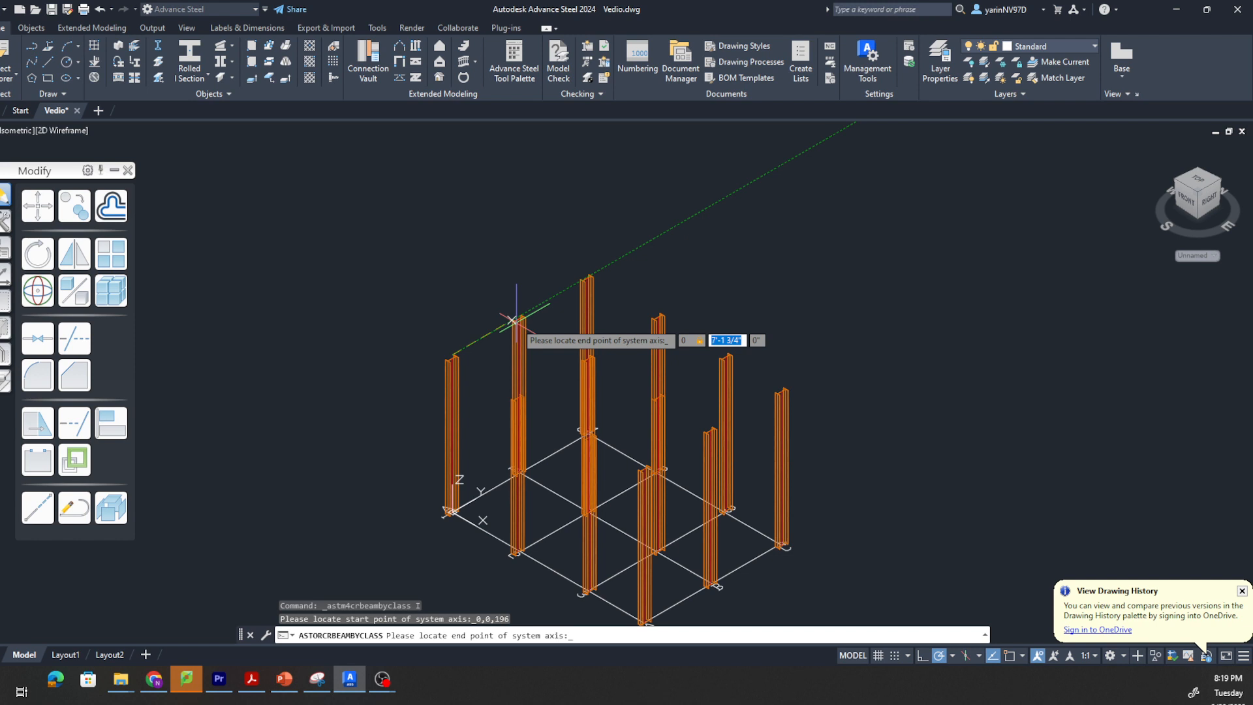
pyautogui.write('98.50')
pyautogui.press('Tab')
pyautogui.press('Return')
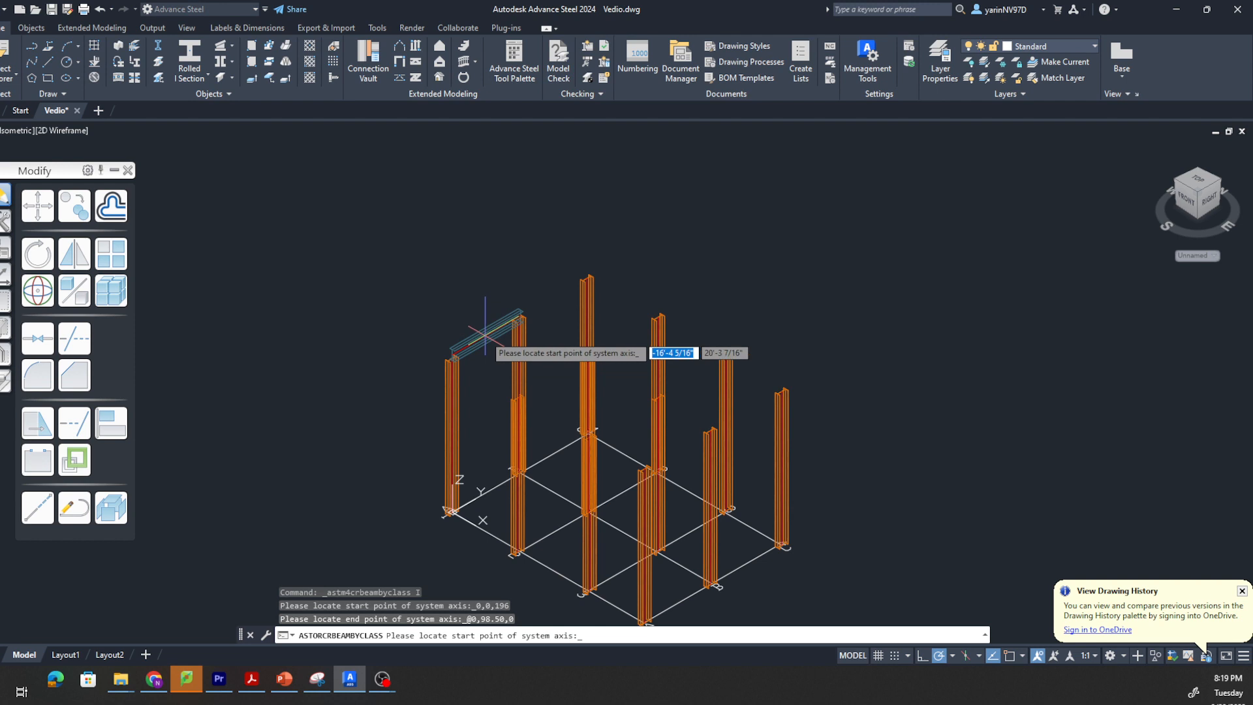
pyautogui.press('Return')
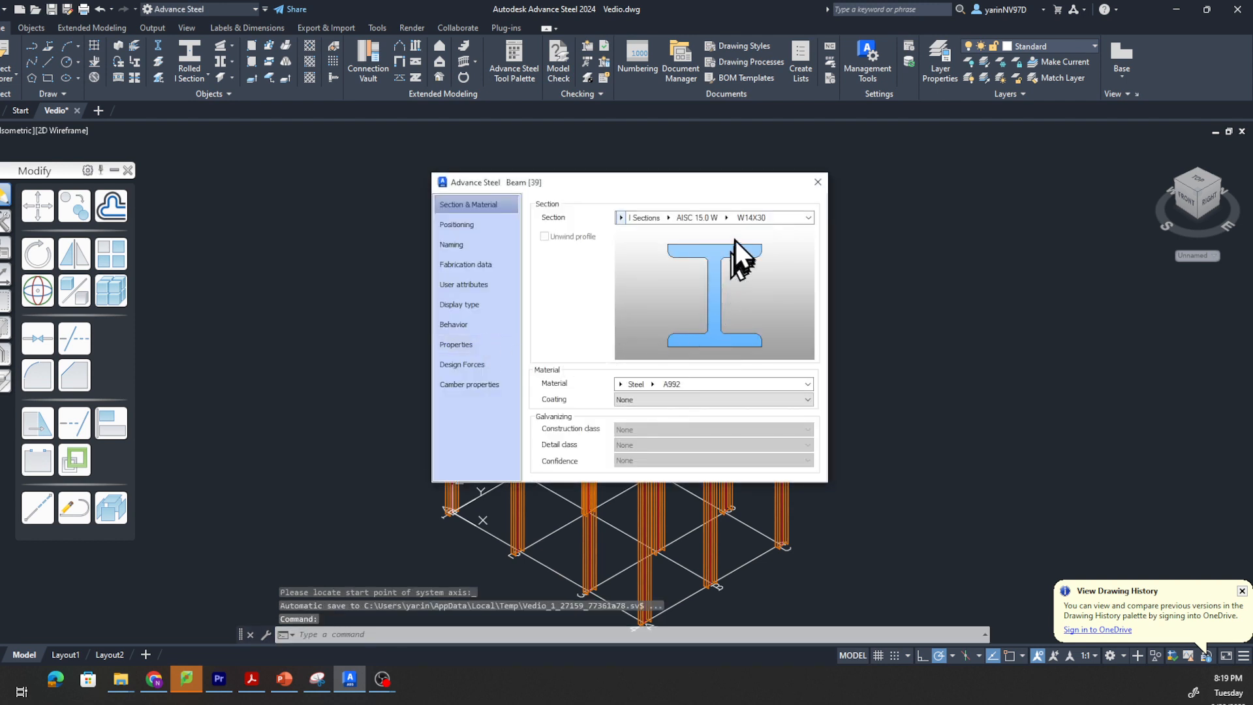
pyautogui.click(817, 183)
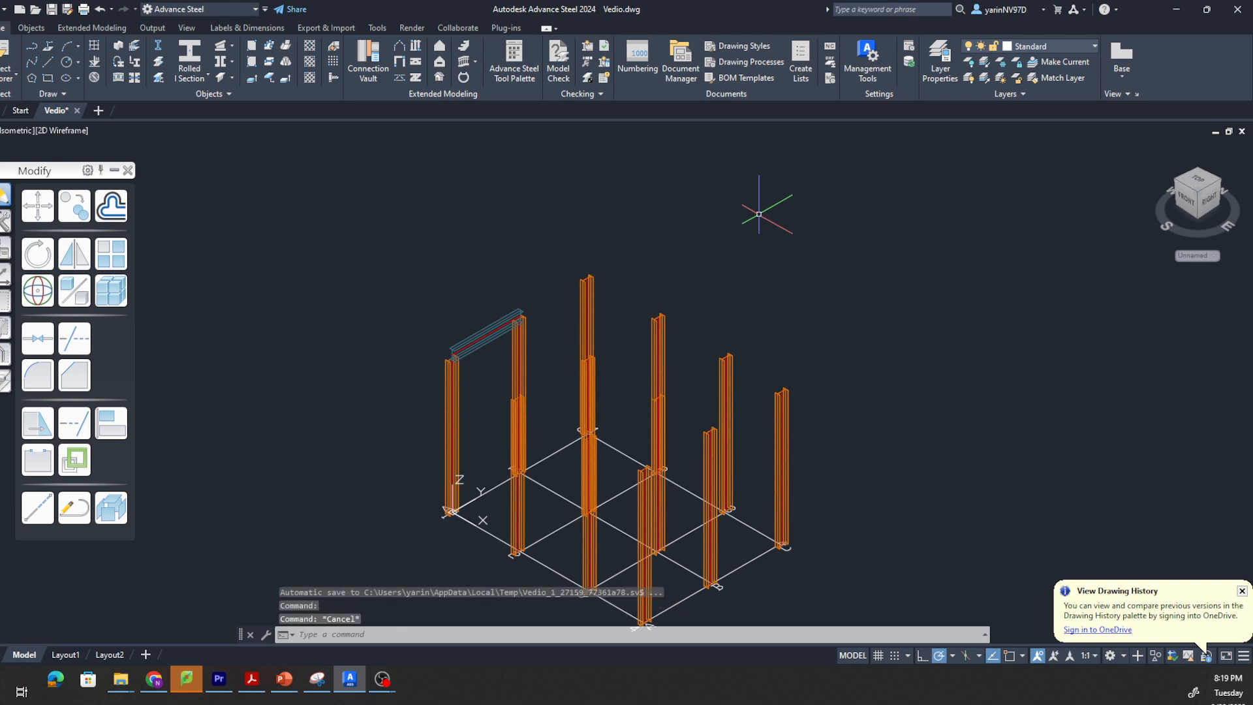
# - Check the A-to-B beam against the column tops in the top, front, left and back views, then return to SE Isometric
pyautogui.click(1197, 179)
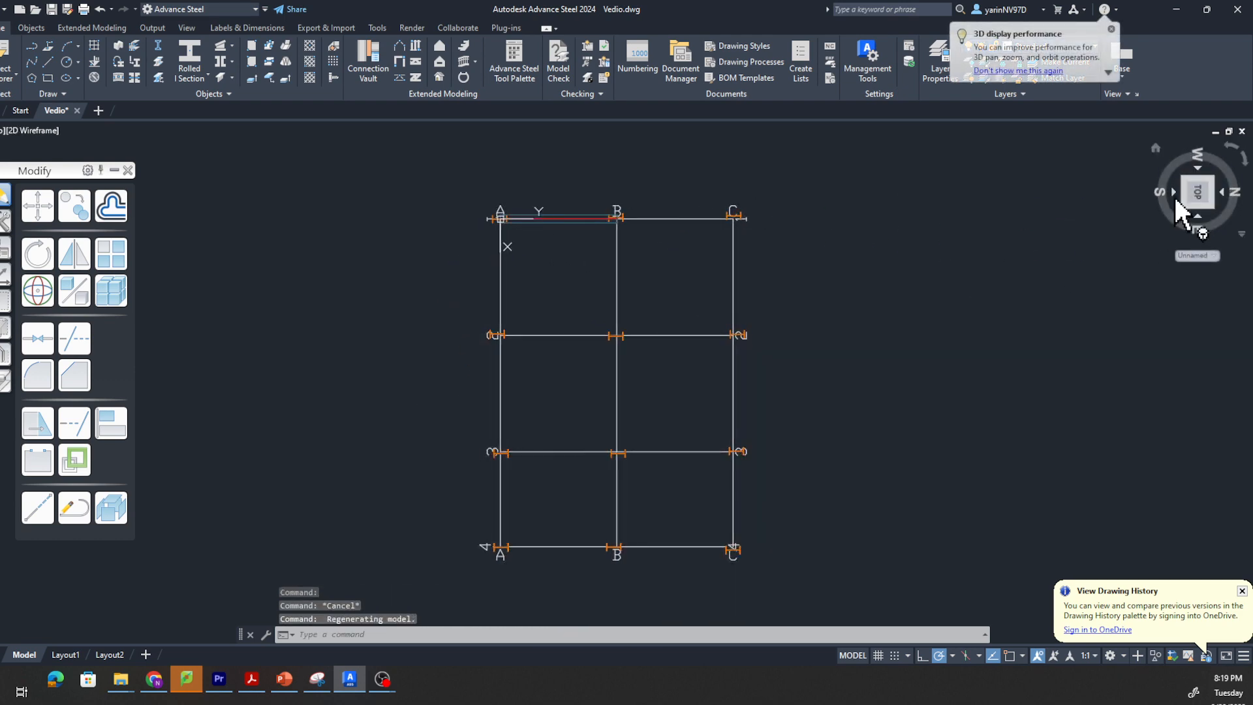
pyautogui.click(1173, 193)
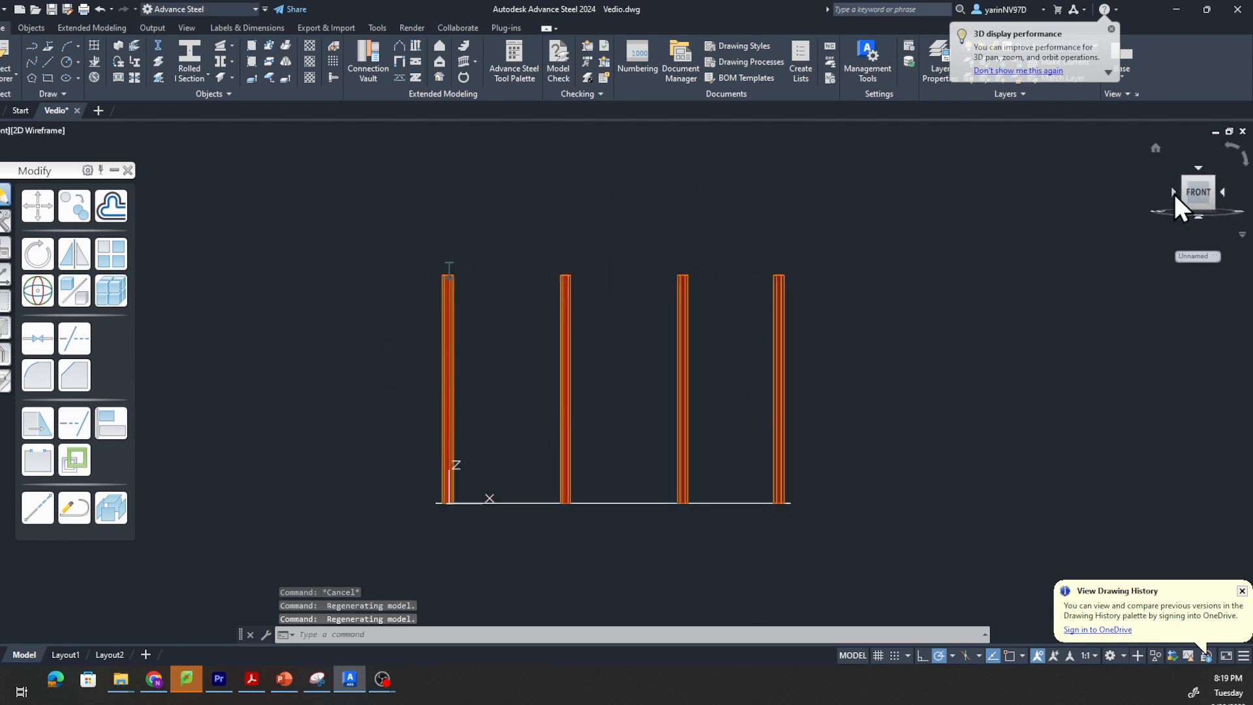
pyautogui.click(1173, 193)
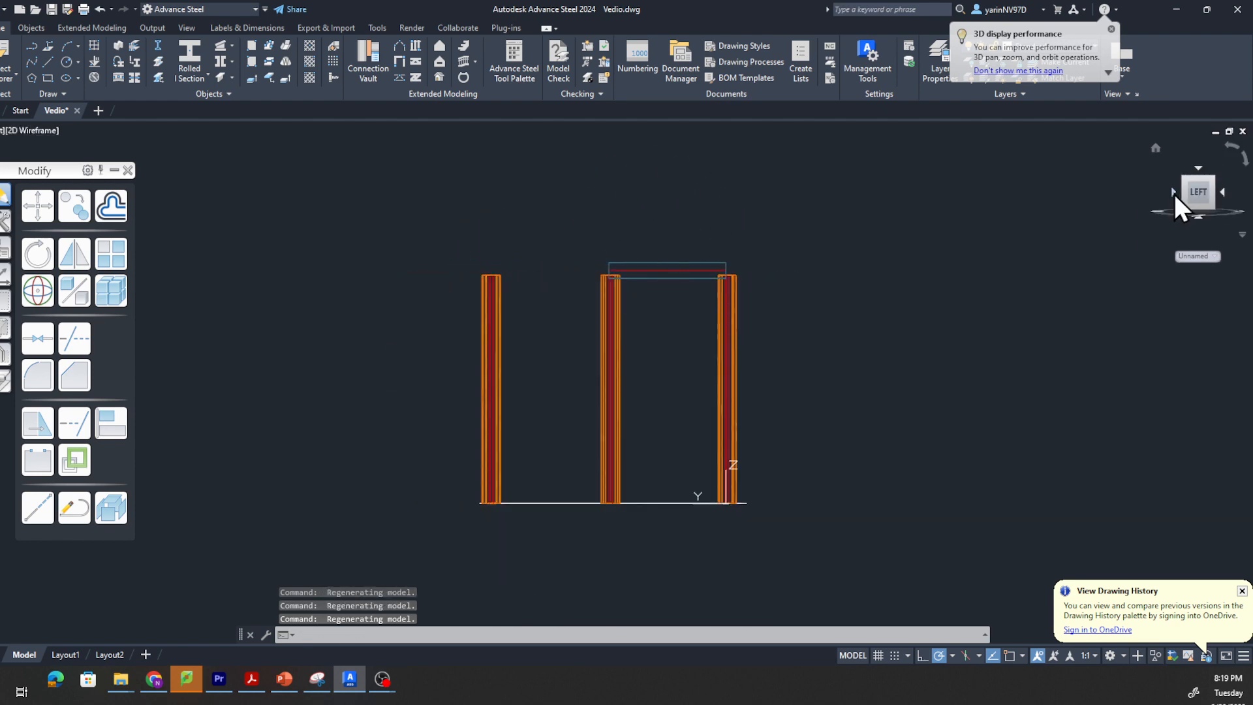
pyautogui.click(1173, 194)
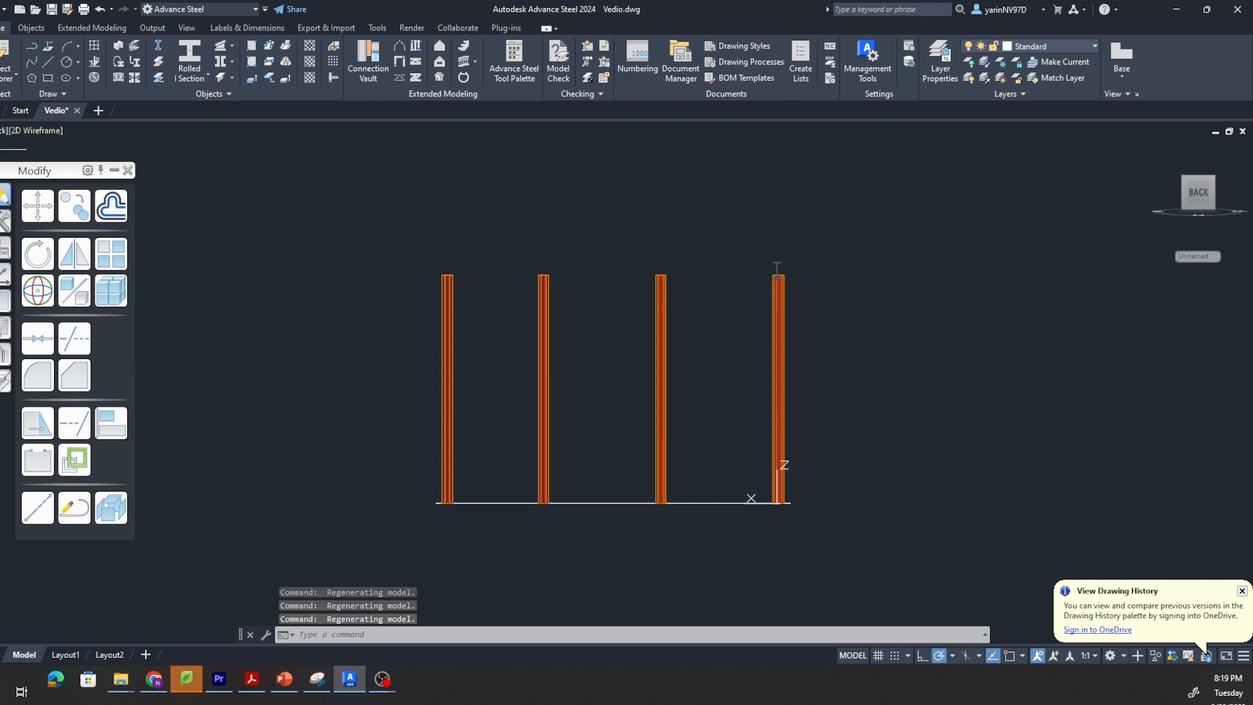
pyautogui.click(4, 130)
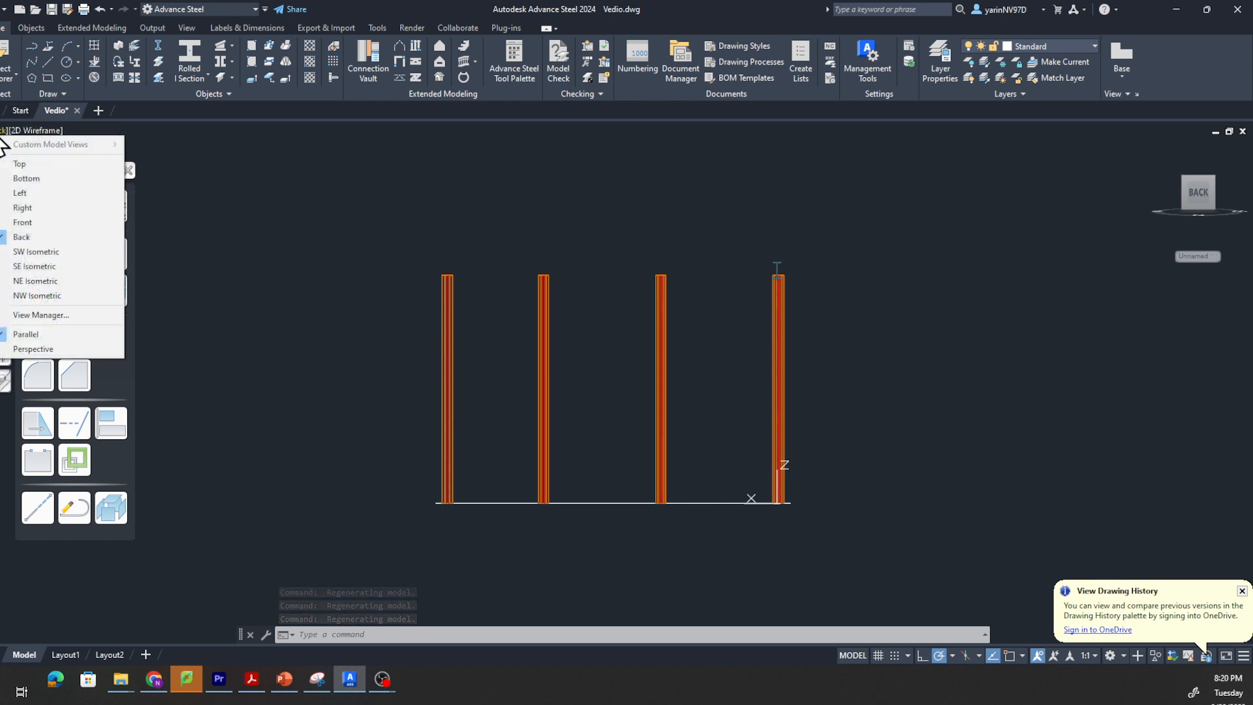
pyautogui.click(56, 267)
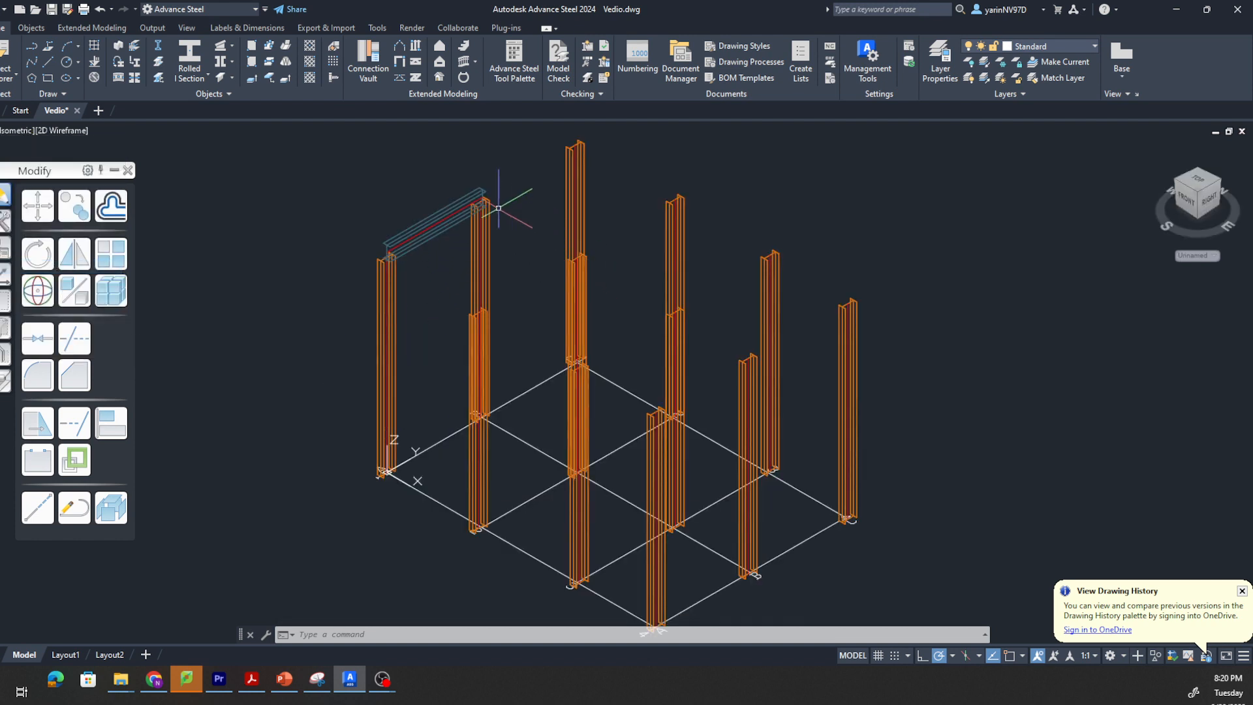
# - Place a rolled I-section beam along axis B from the column top at axis 1 to the relative end point 98.5,0,0
pyautogui.click(190, 52)
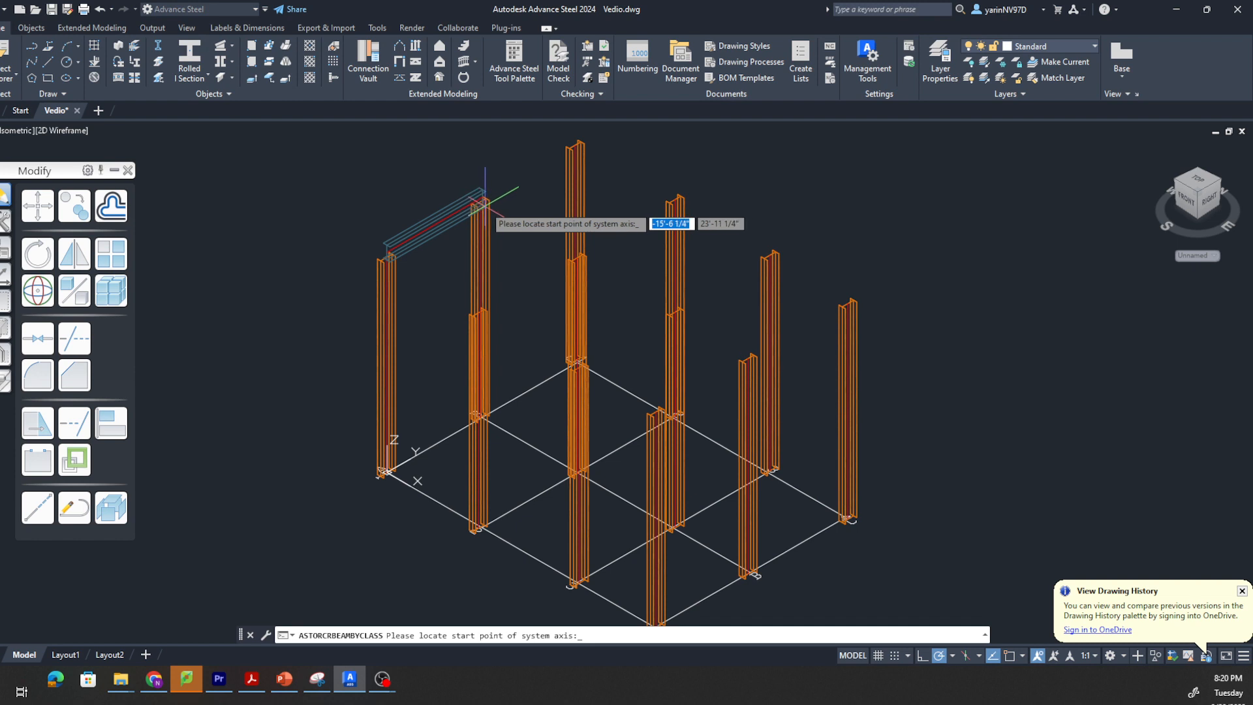
pyautogui.write('0')
pyautogui.press('Tab')
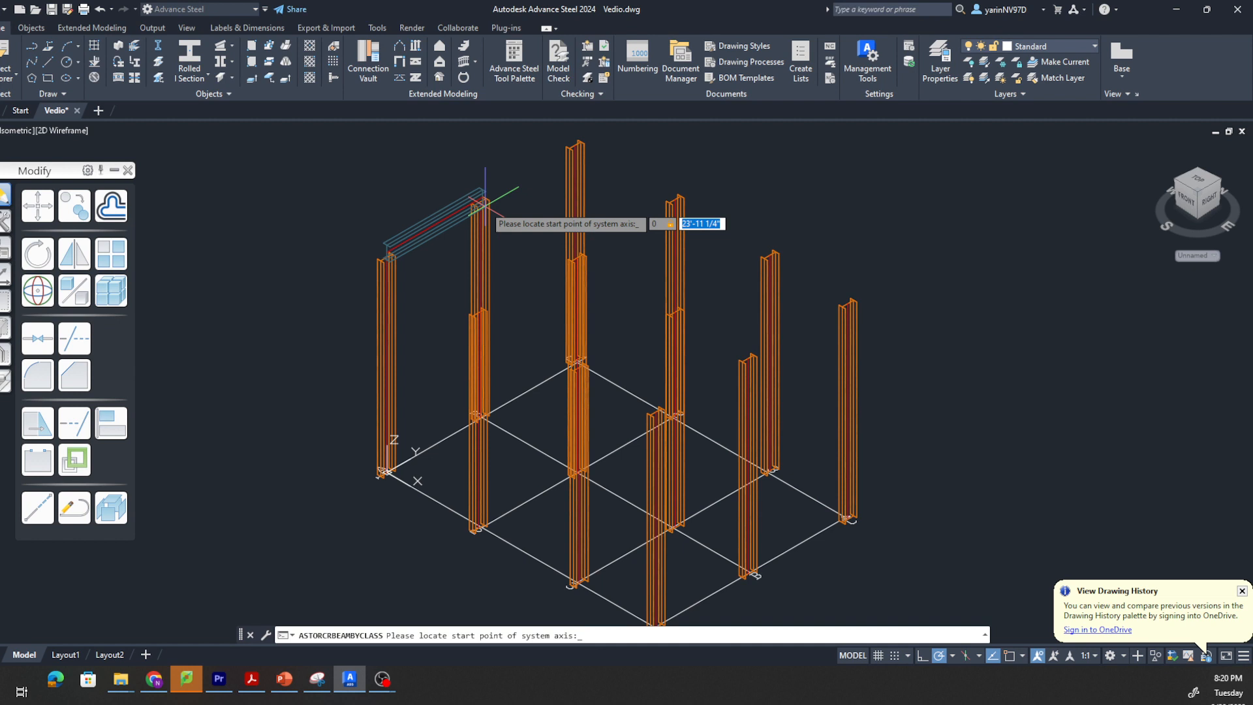
pyautogui.write('98.5')
pyautogui.press('Tab')
pyautogui.click(483, 206)
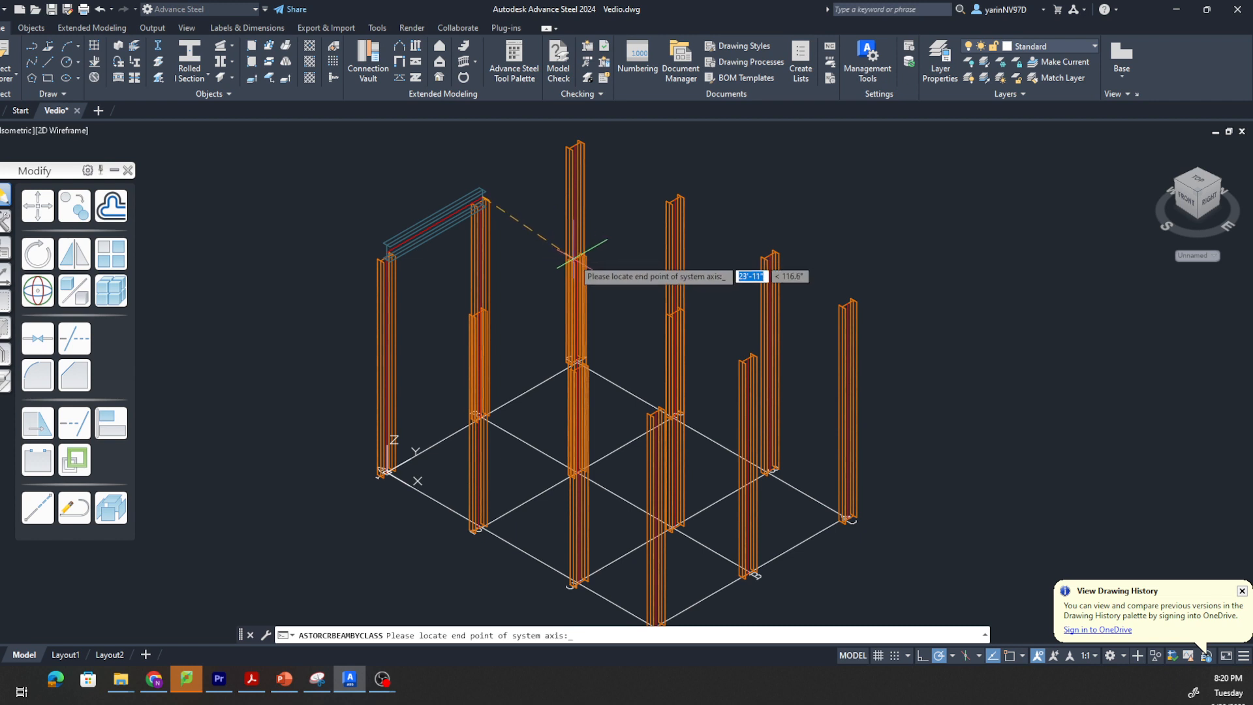
pyautogui.write('98.5')
pyautogui.press('Tab')
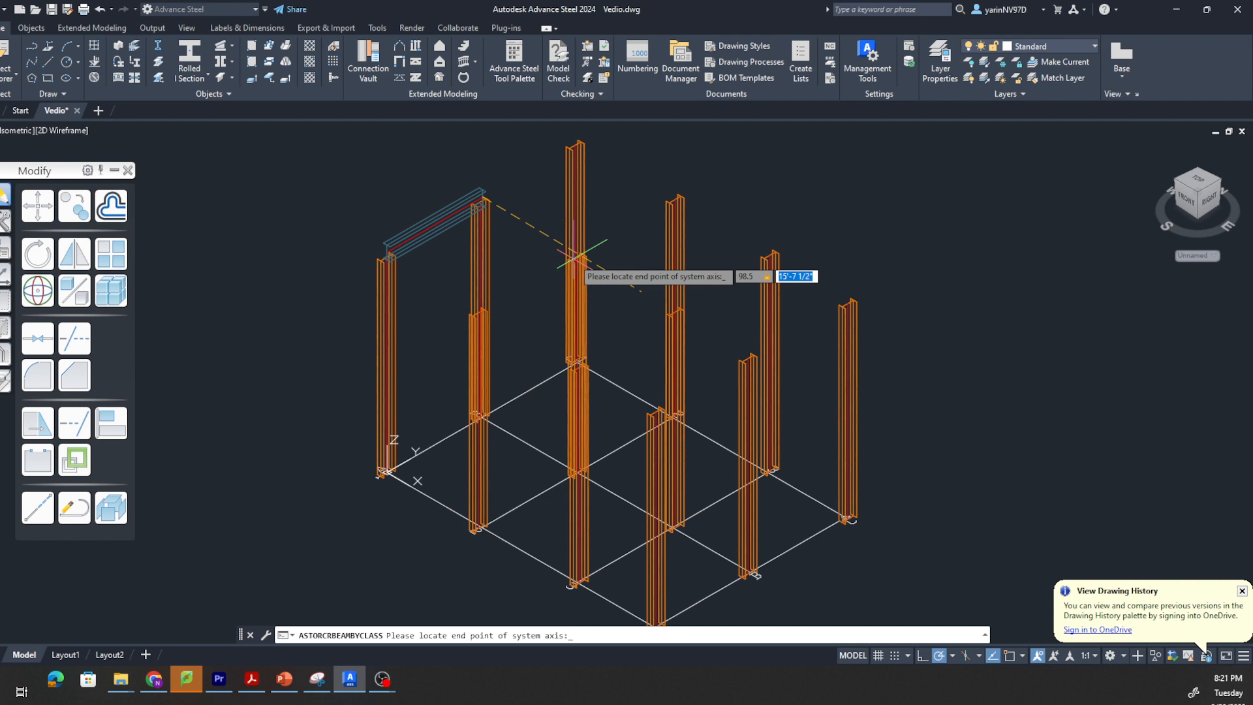
pyautogui.write('0')
pyautogui.press('Tab')
pyautogui.write('0')
pyautogui.press('Return')
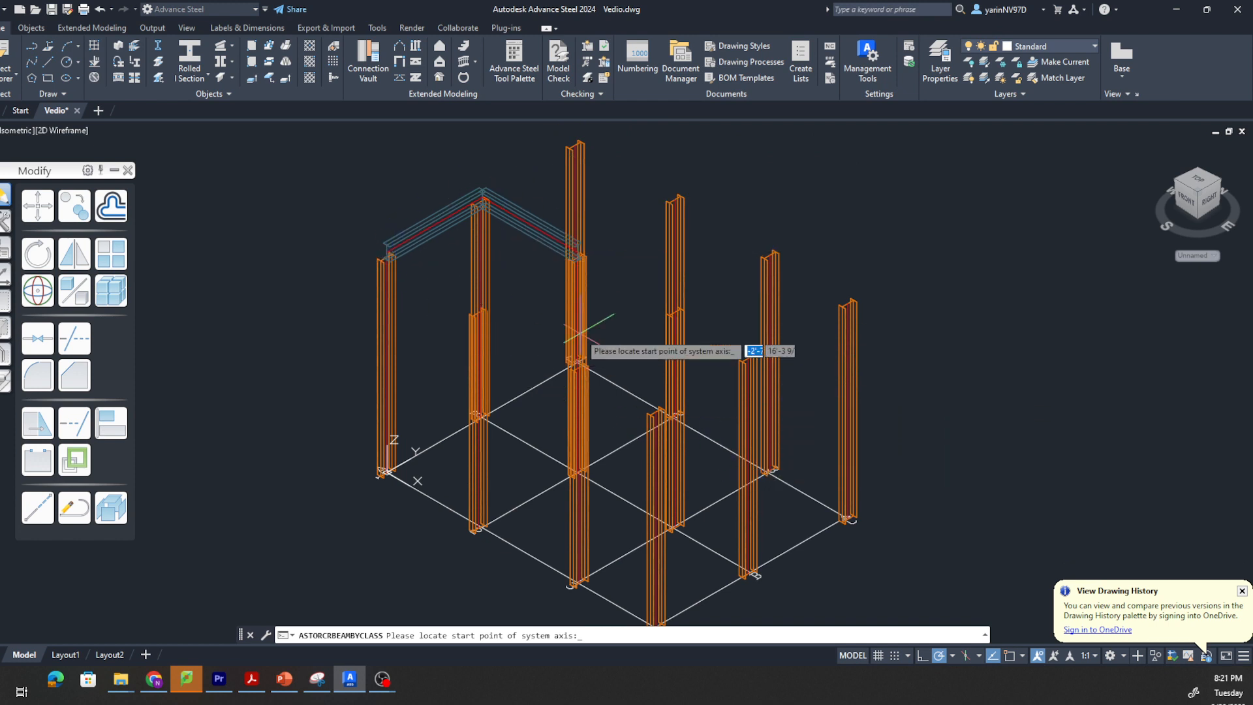
pyautogui.click(482, 199)
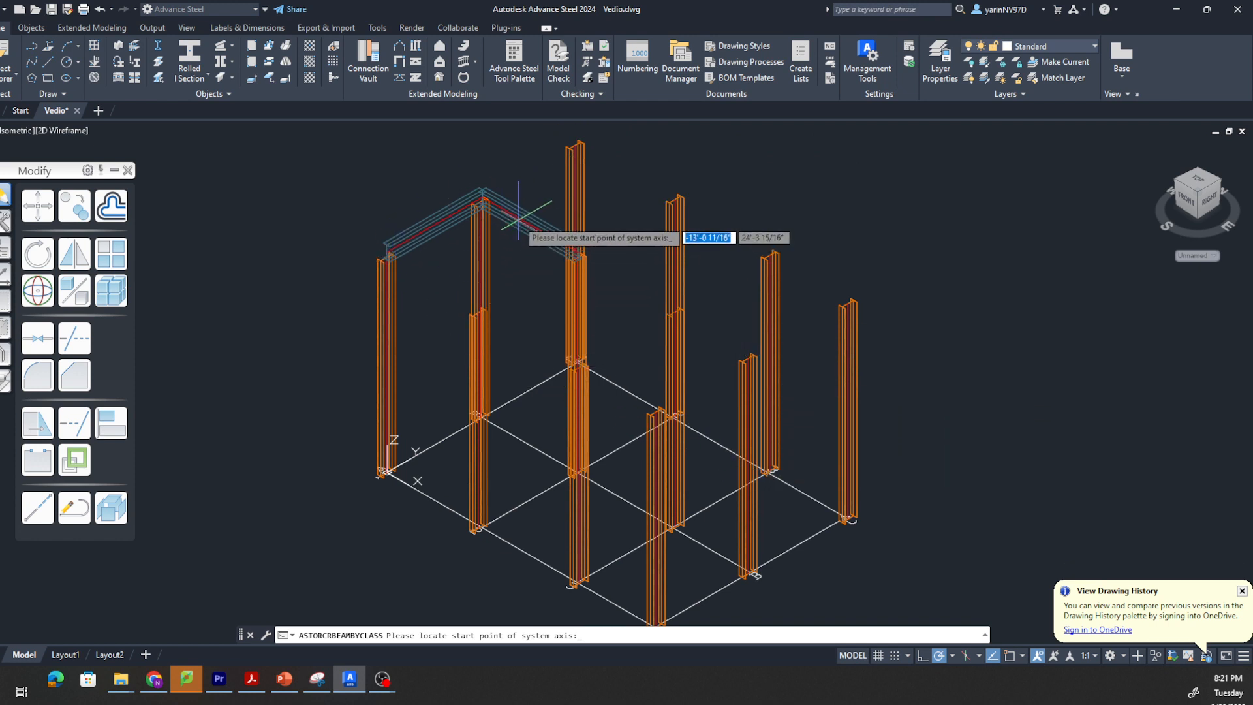
# - Finish placing the axis B beam and close its properties
pyautogui.click(574, 253)
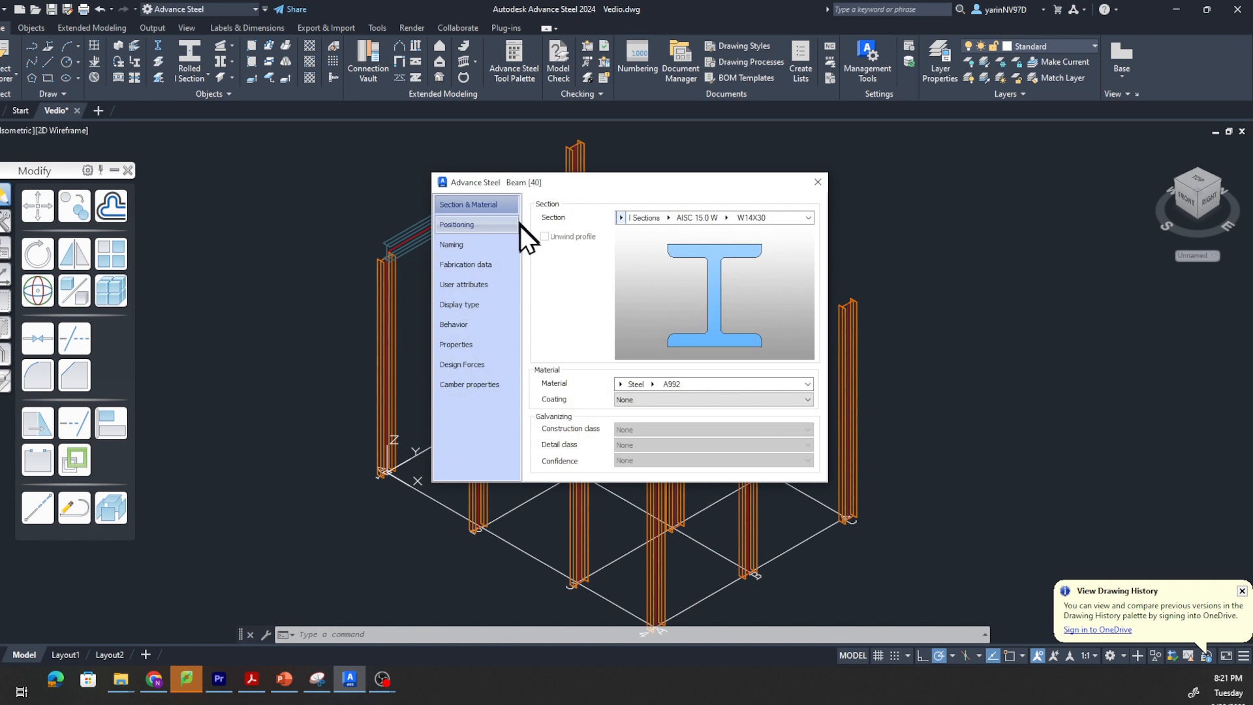
pyautogui.click(817, 183)
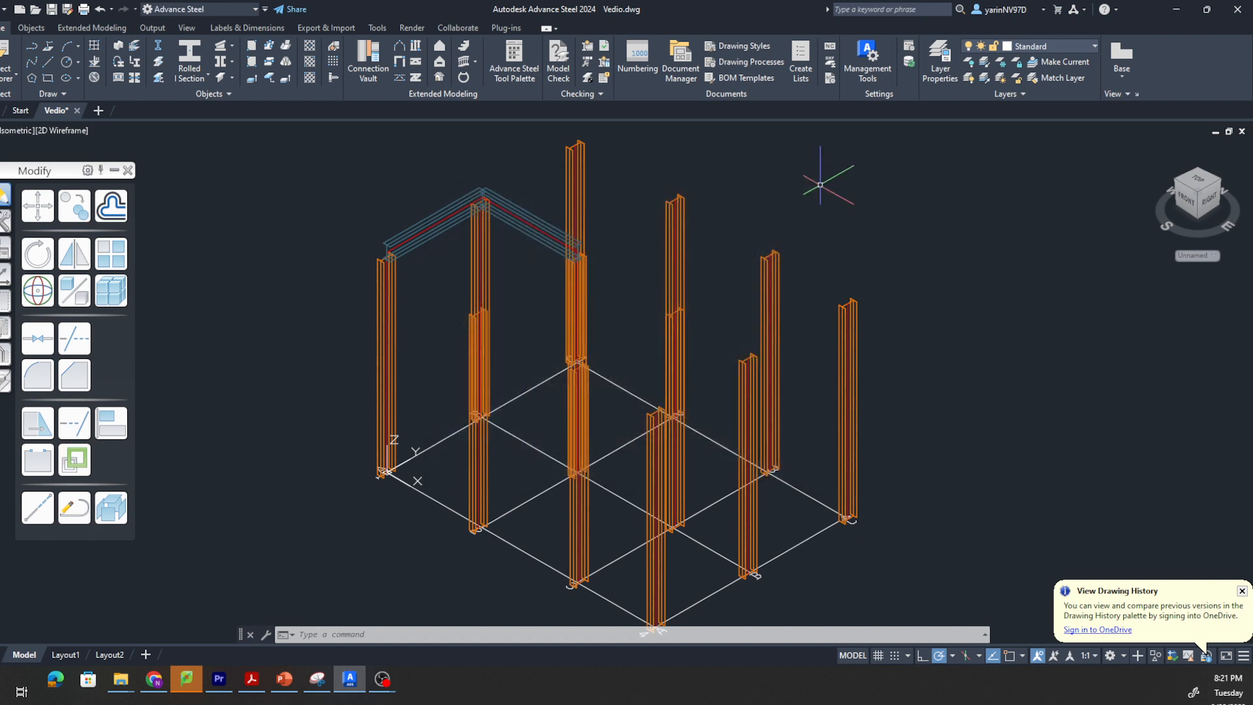
# - Check the axis B beam against the column tops in the top, back and right views, then orbit to an angled 3D view
pyautogui.click(1207, 192)
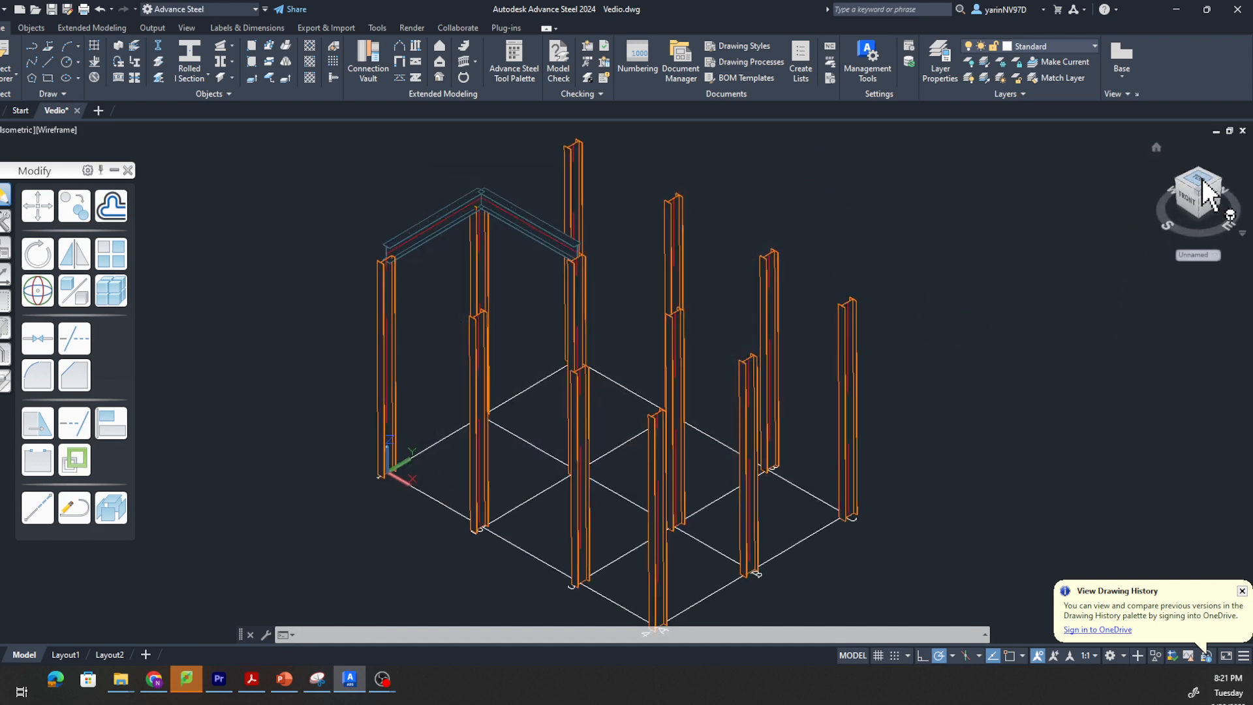
pyautogui.click(1203, 184)
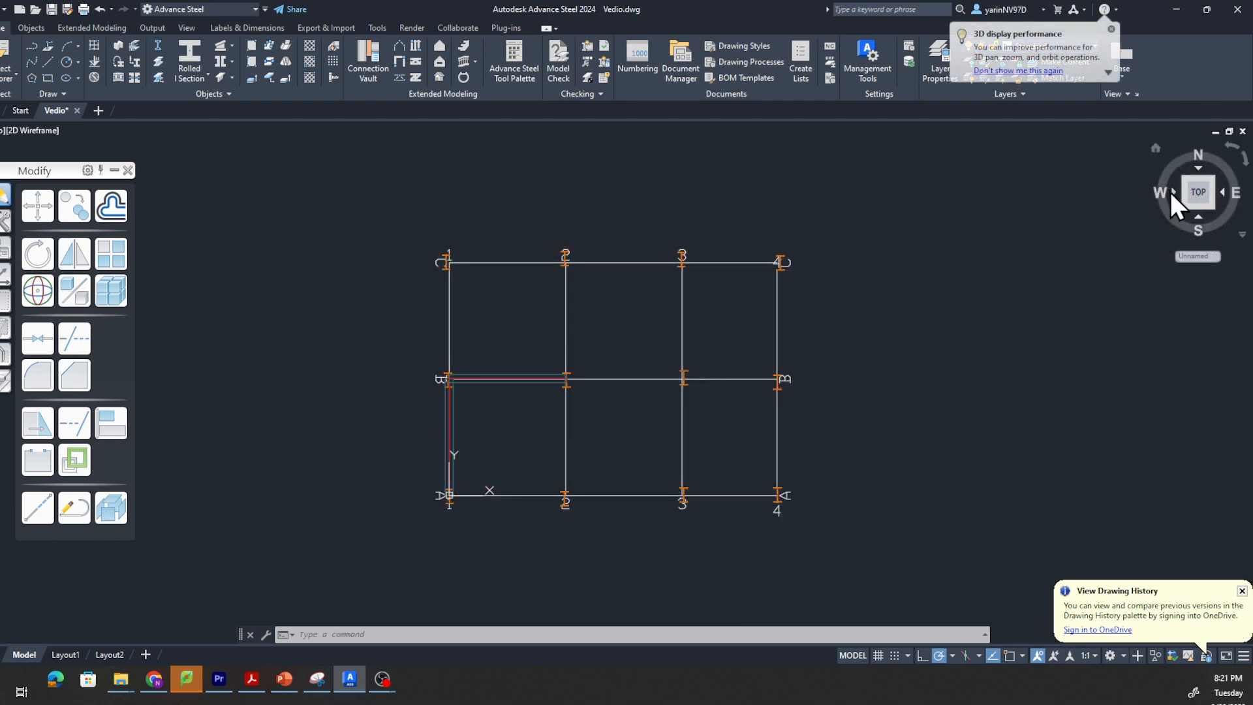
pyautogui.click(1169, 192)
pyautogui.click(1170, 192)
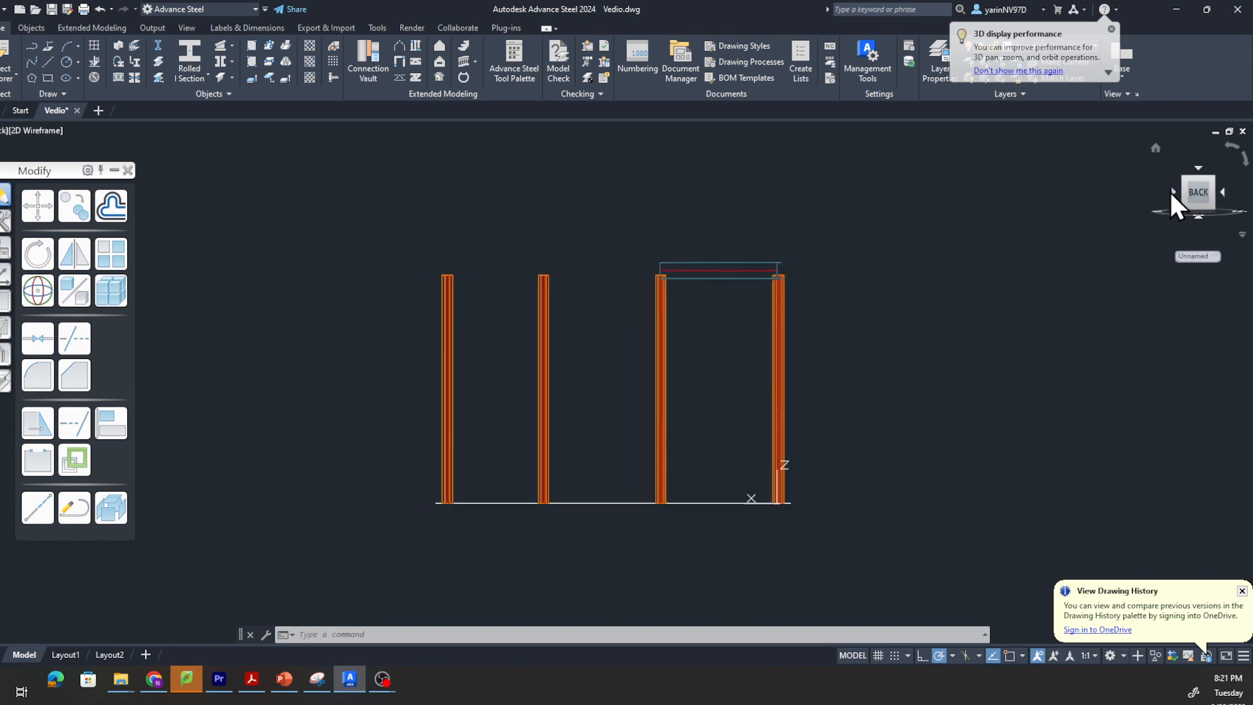
pyautogui.click(1169, 192)
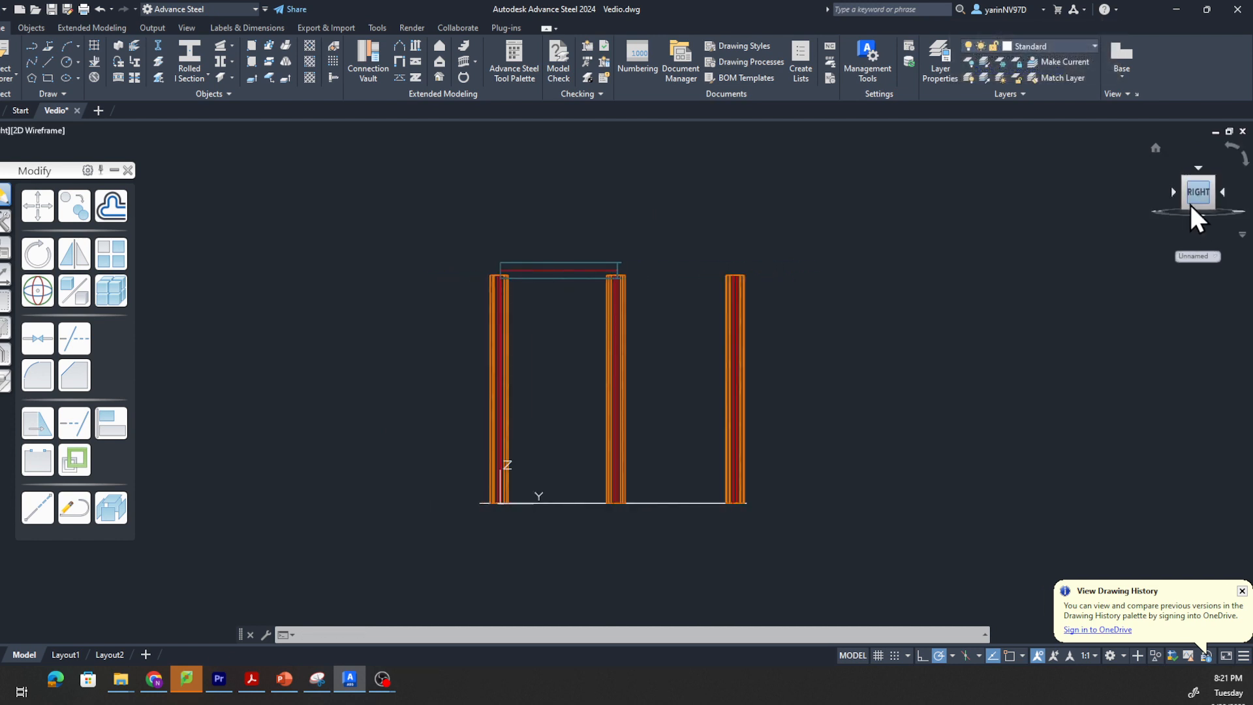
pyautogui.moveTo(1189, 203); pyautogui.dragTo(1000, 202)
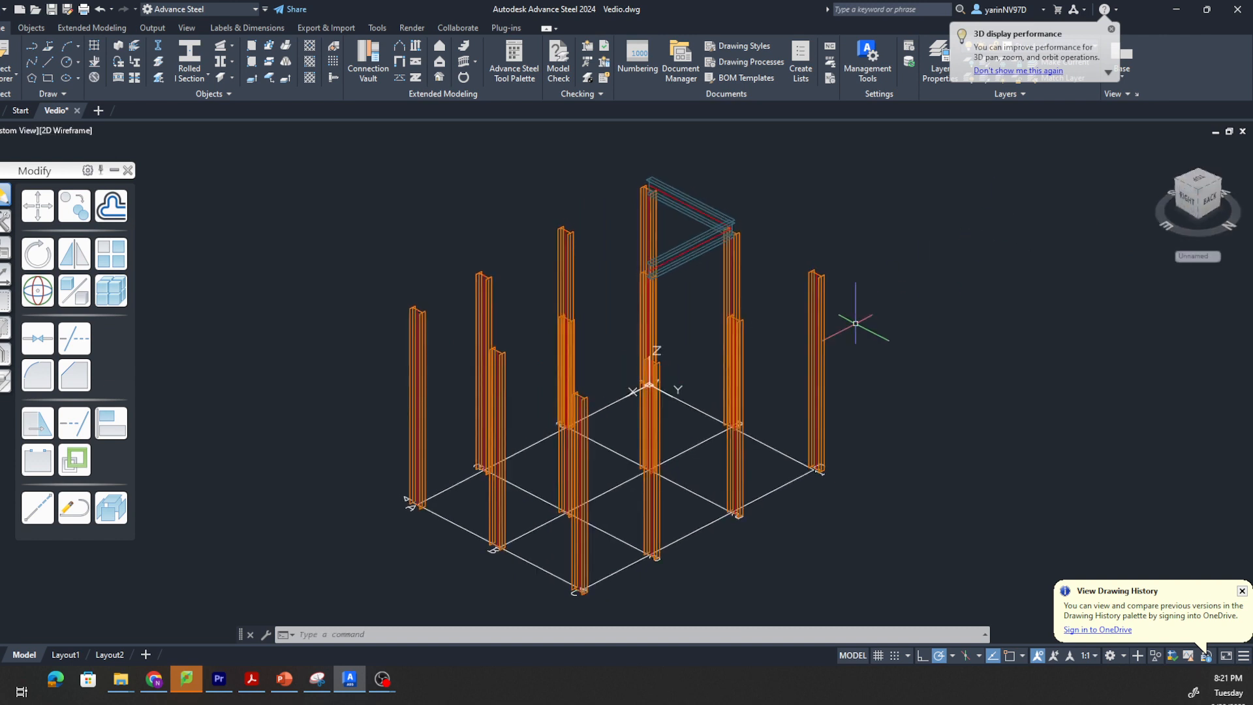